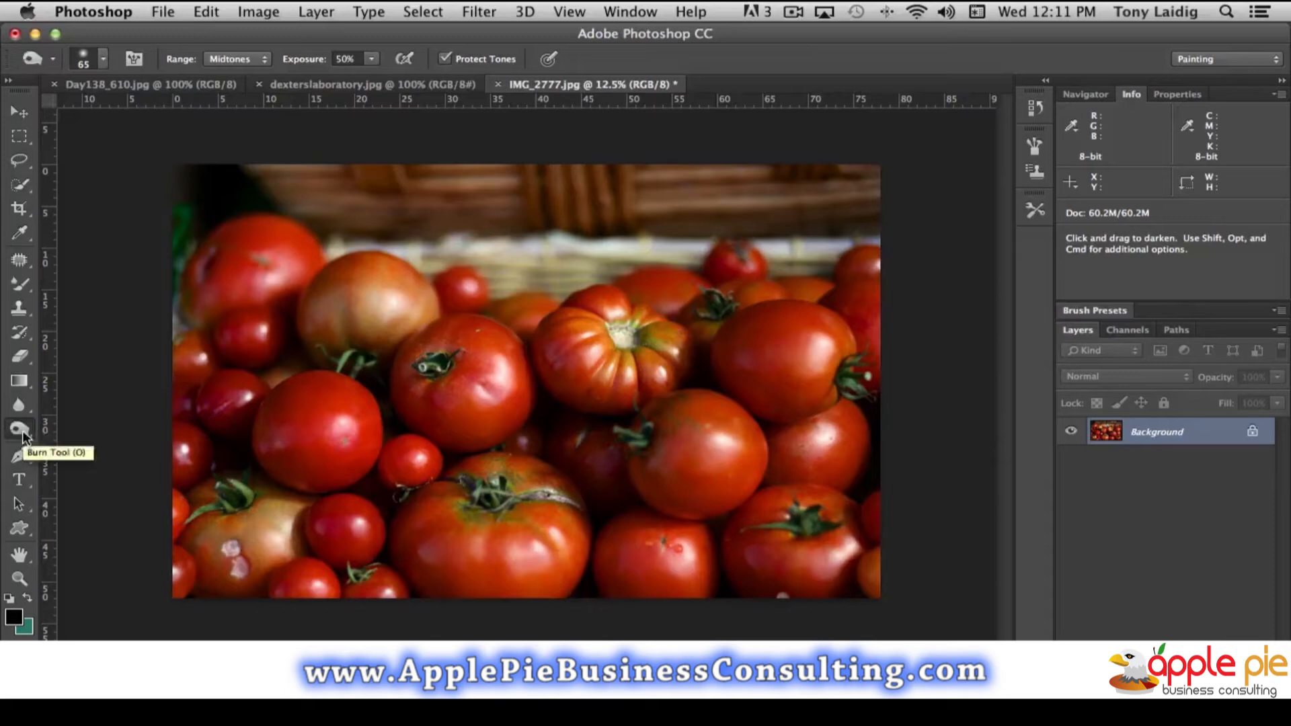
- Activate the Dodge tool with its range kept on Shadows and set the exposure to 100%
click(21, 430)
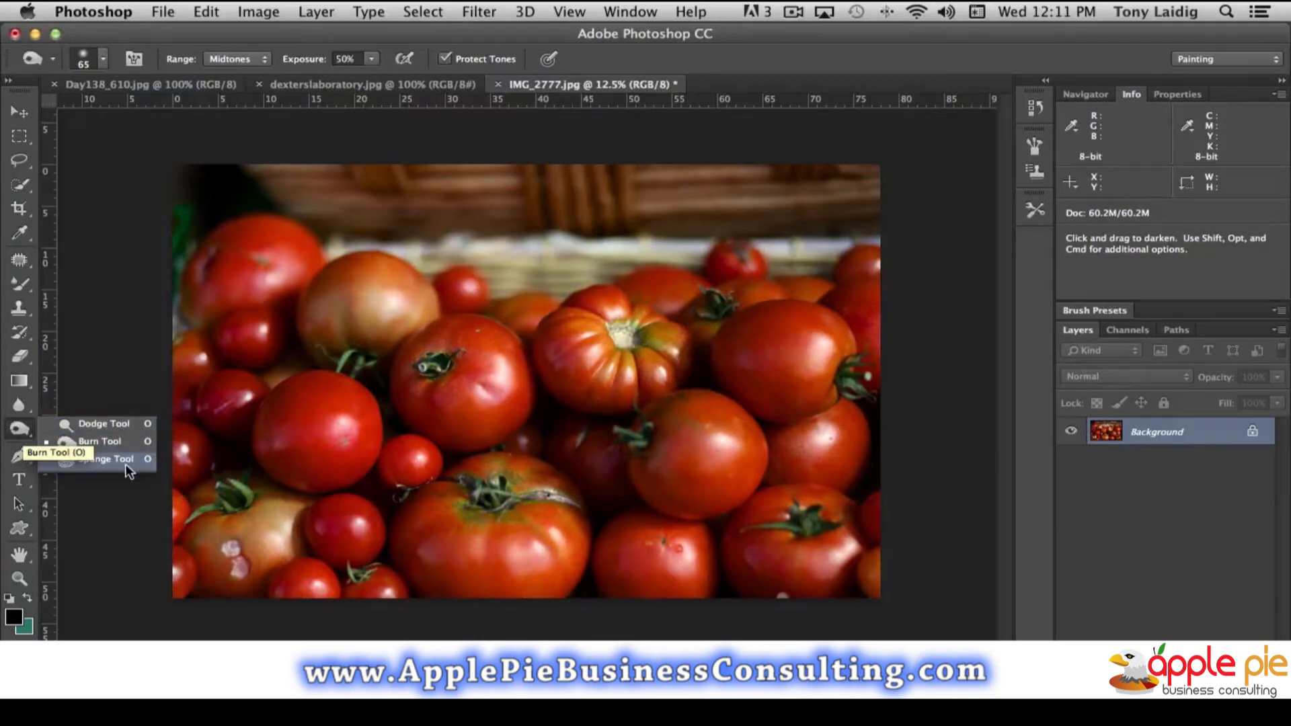
click(104, 423)
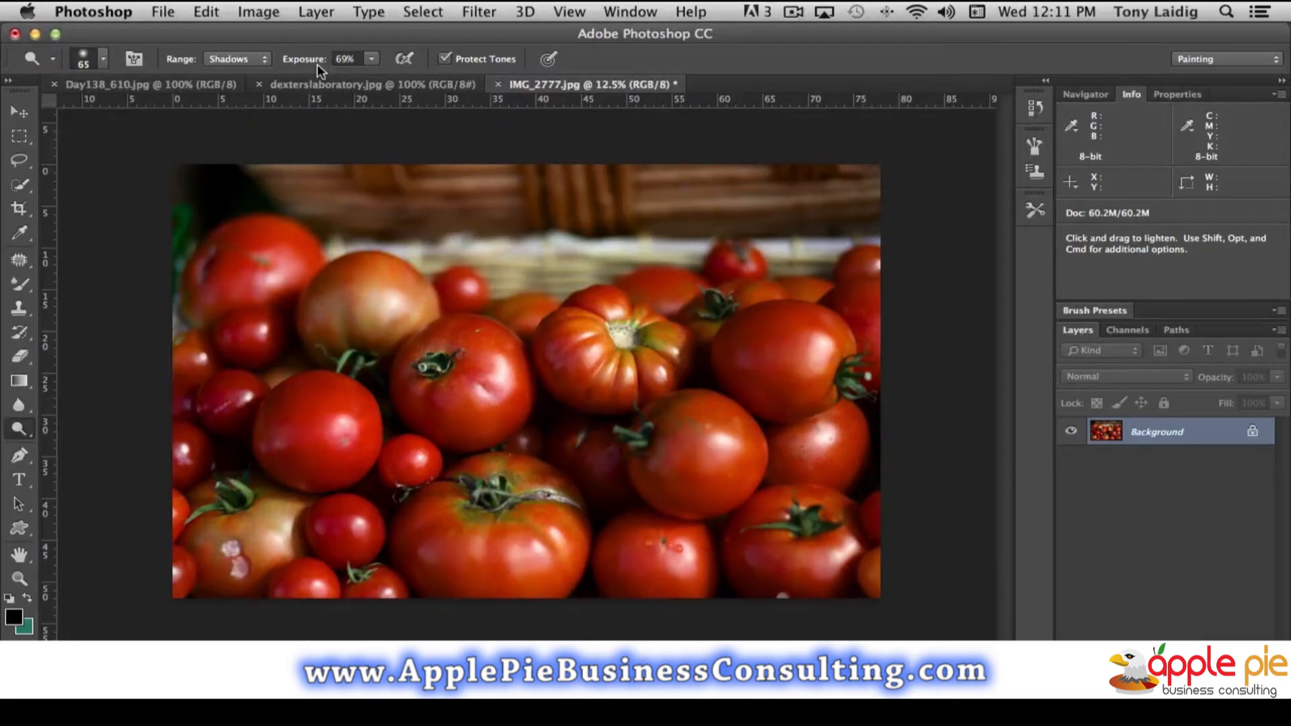
click(249, 61)
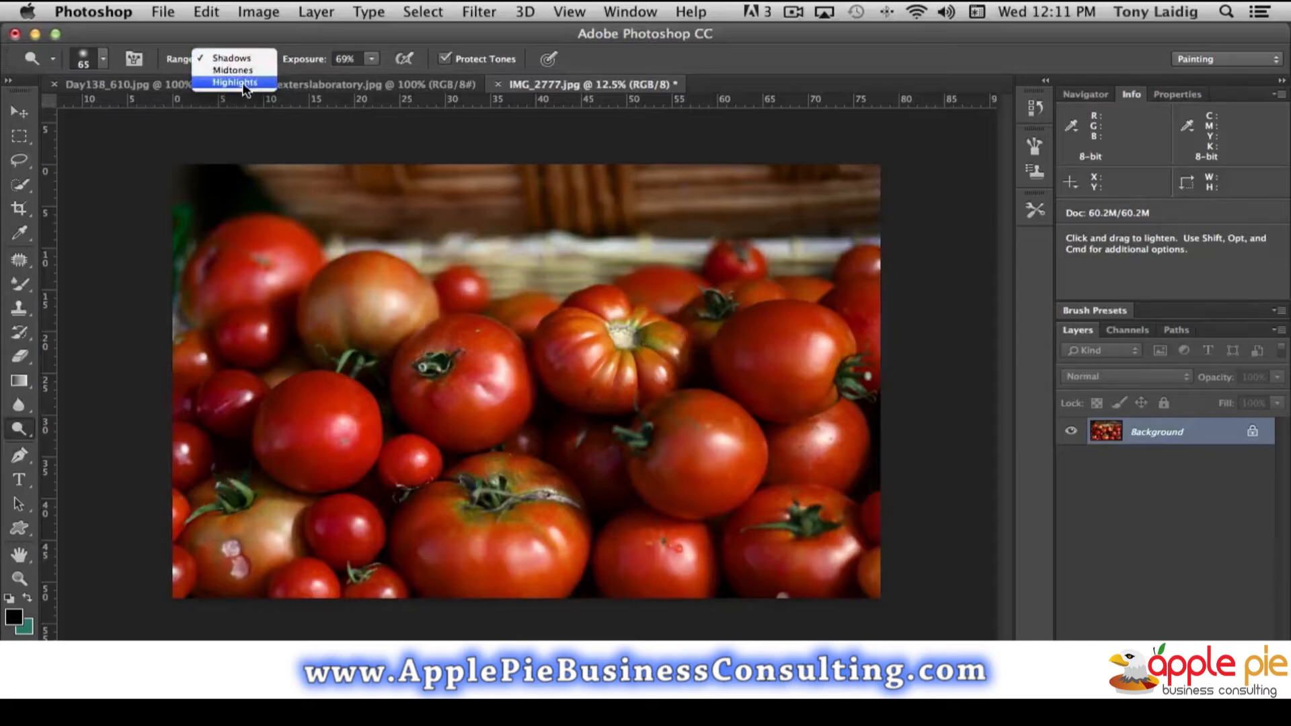
click(281, 44)
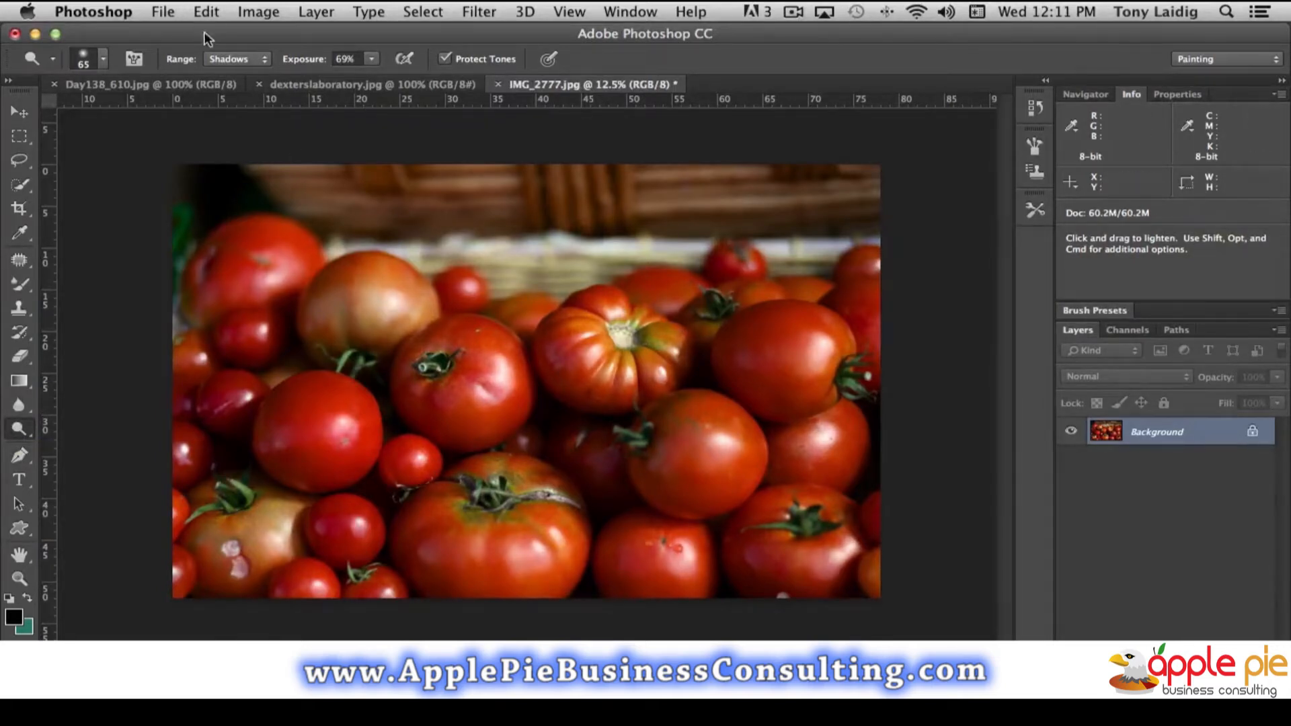
click(371, 60)
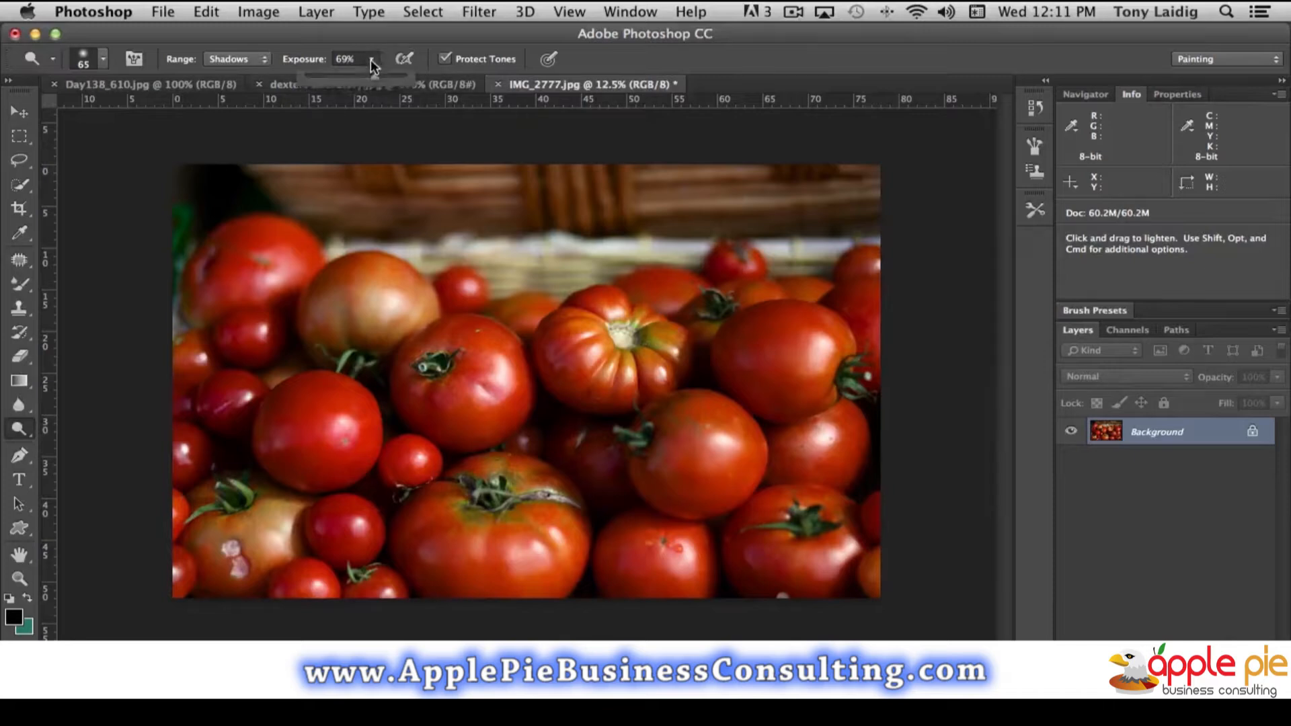
drag(374, 77, 413, 76)
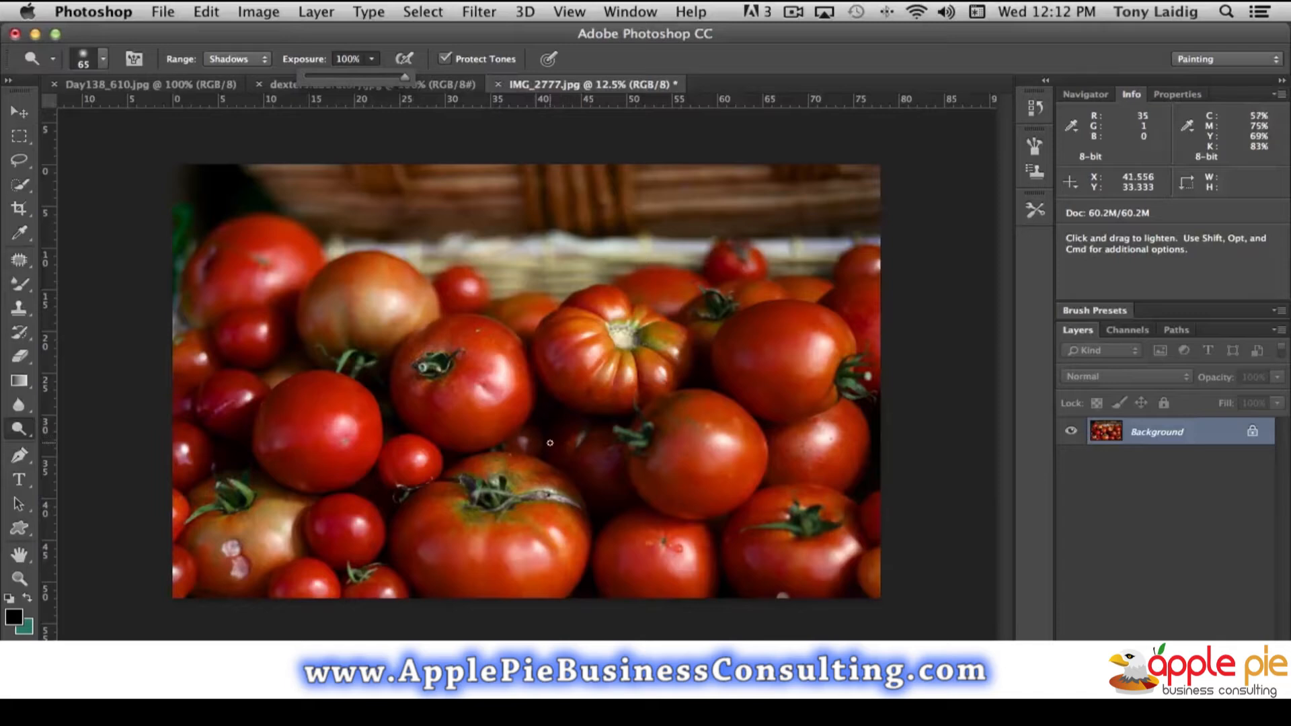
- Enlarge the Dodge brush to 218 px and lighten the shadows along the left edge of the red tomato above the blemished one
click(103, 59)
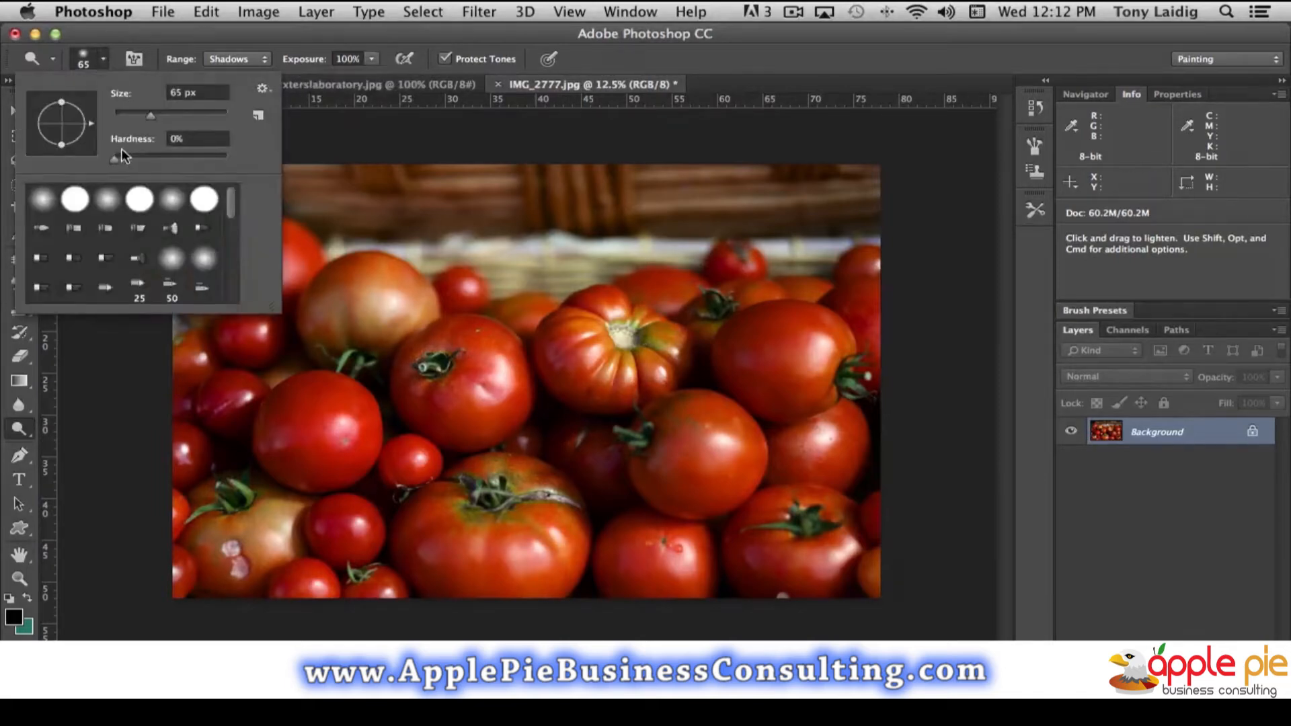
drag(152, 116, 196, 117)
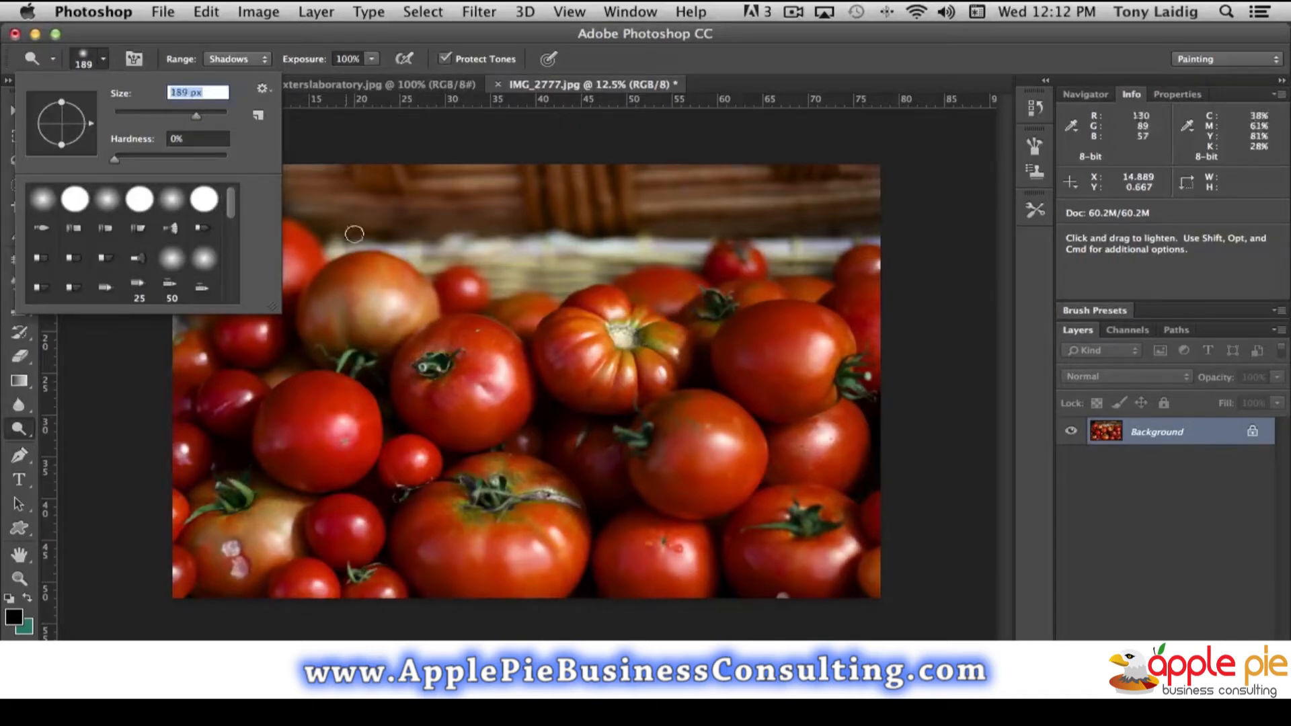
drag(200, 117, 204, 116)
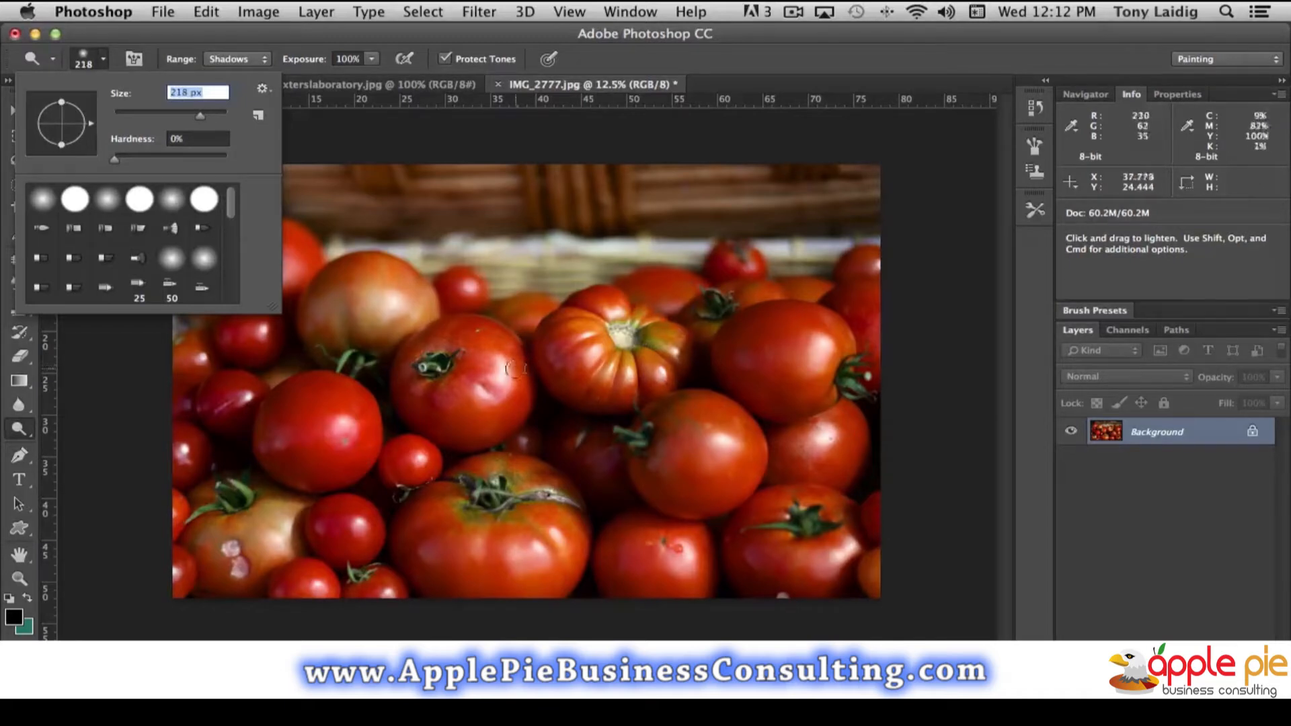
click(327, 146)
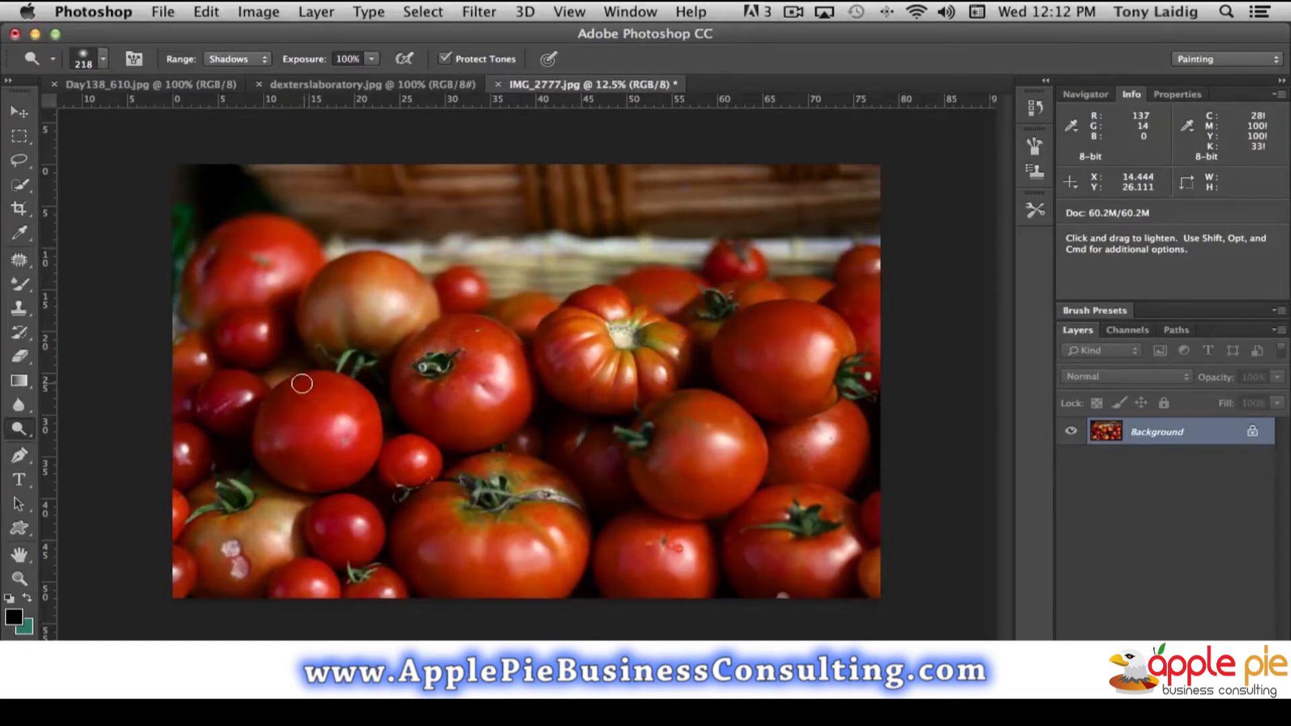
mouse_move(300, 384)
mouse_down()
mouse_move(278, 414)
mouse_move(281, 466)
mouse_move(304, 479)
mouse_move(270, 438)
mouse_move(322, 467)
mouse_move(255, 440)
mouse_move(259, 452)
mouse_move(303, 486)
mouse_move(261, 441)
mouse_move(268, 405)
mouse_move(292, 385)
mouse_move(277, 414)
mouse_move(298, 481)
mouse_move(356, 473)
mouse_move(365, 456)
mouse_move(323, 489)
mouse_move(367, 449)
mouse_move(373, 418)
mouse_move(361, 468)
mouse_move(321, 488)
mouse_move(292, 487)
mouse_move(256, 451)
mouse_move(279, 387)
mouse_move(296, 382)
mouse_move(253, 437)
mouse_up()
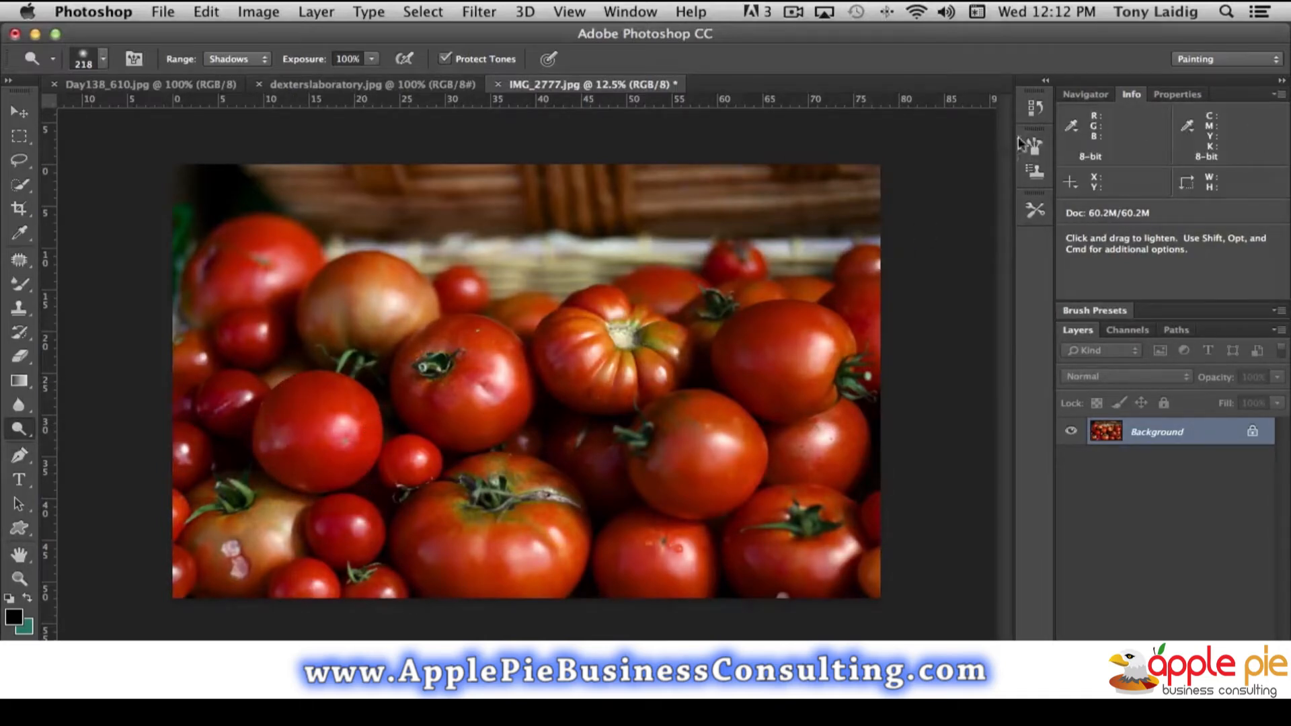
- Compare the image before and after the shadow dodging by switching between the last Burn and Dodge history states
click(1036, 108)
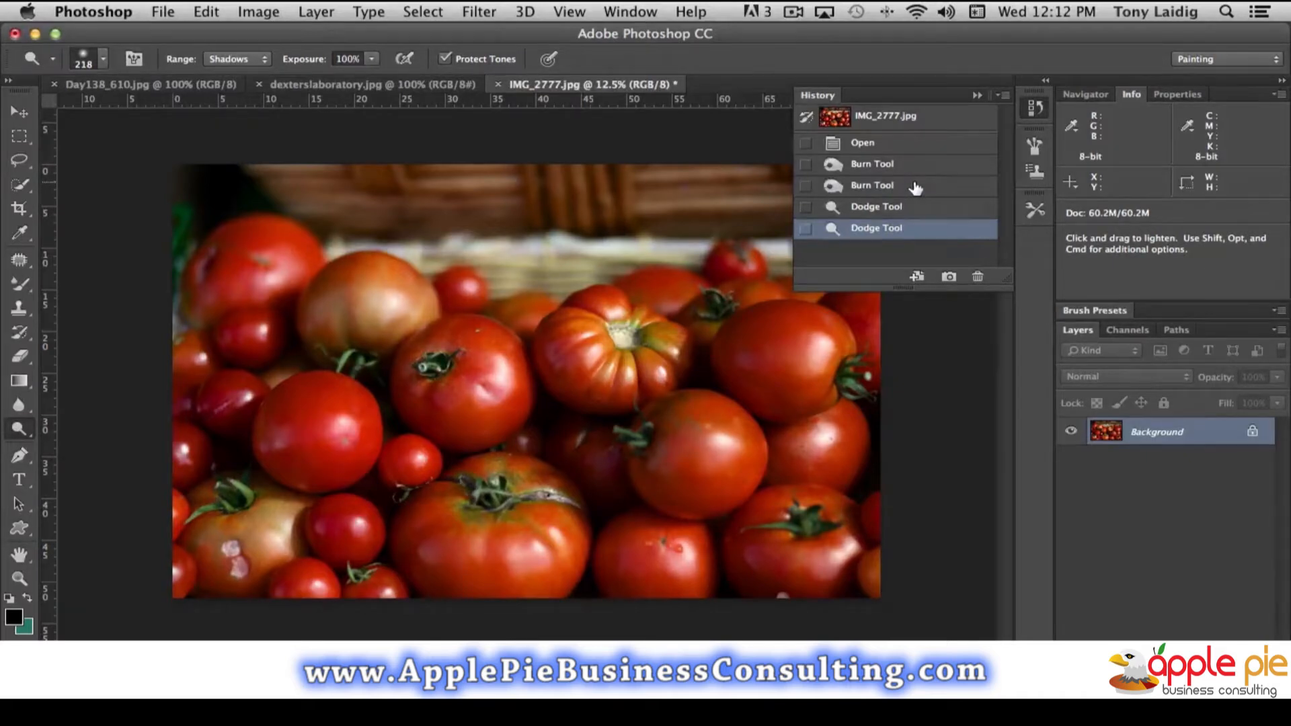
click(916, 188)
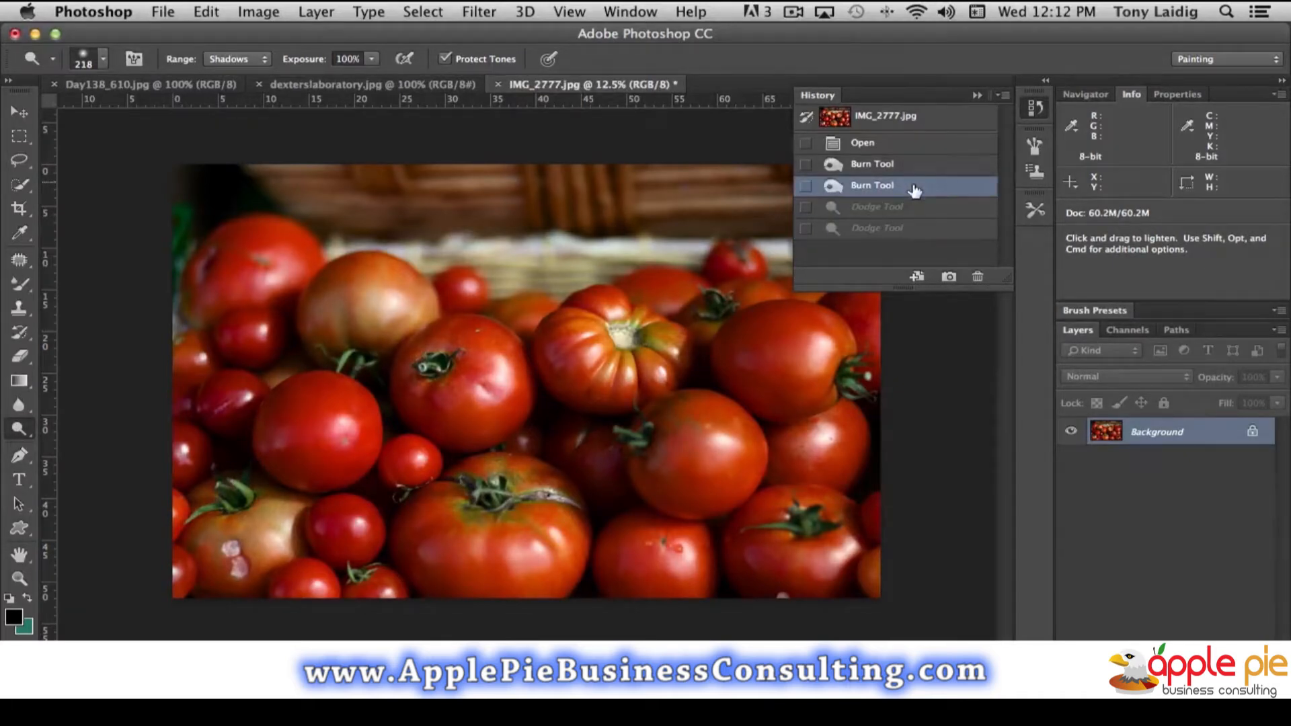
click(909, 231)
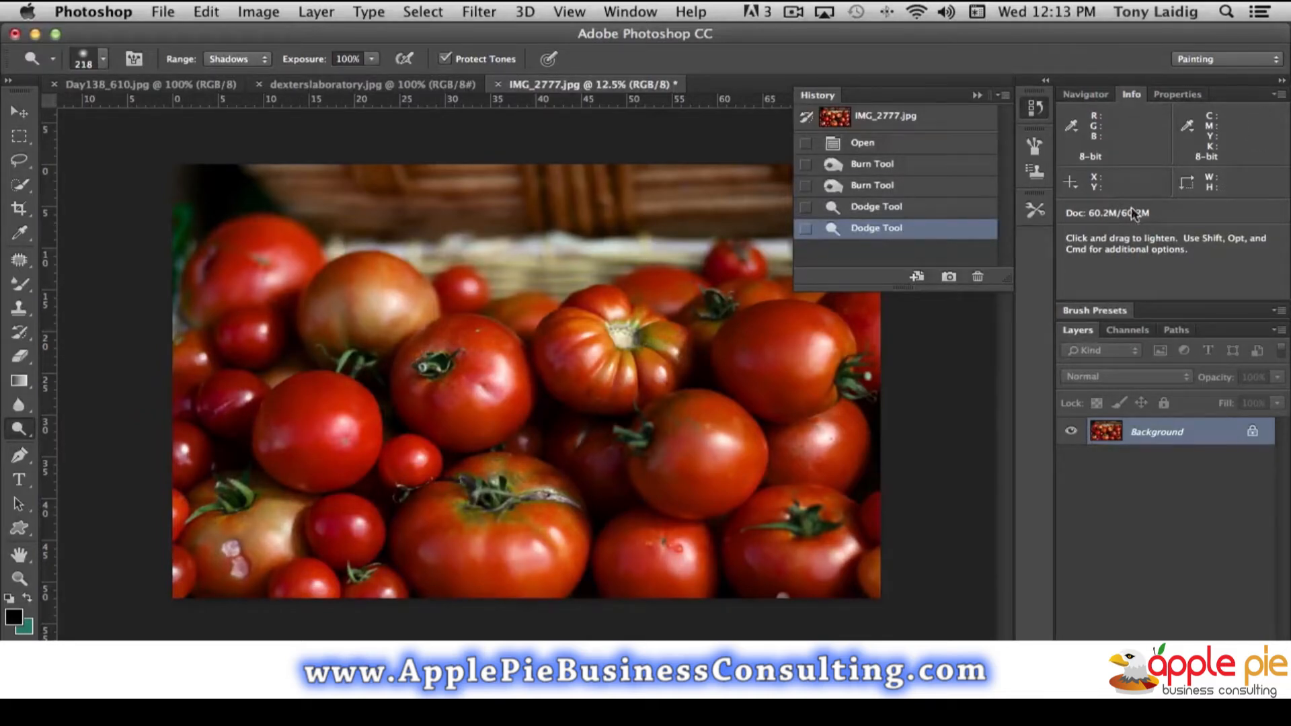
click(949, 189)
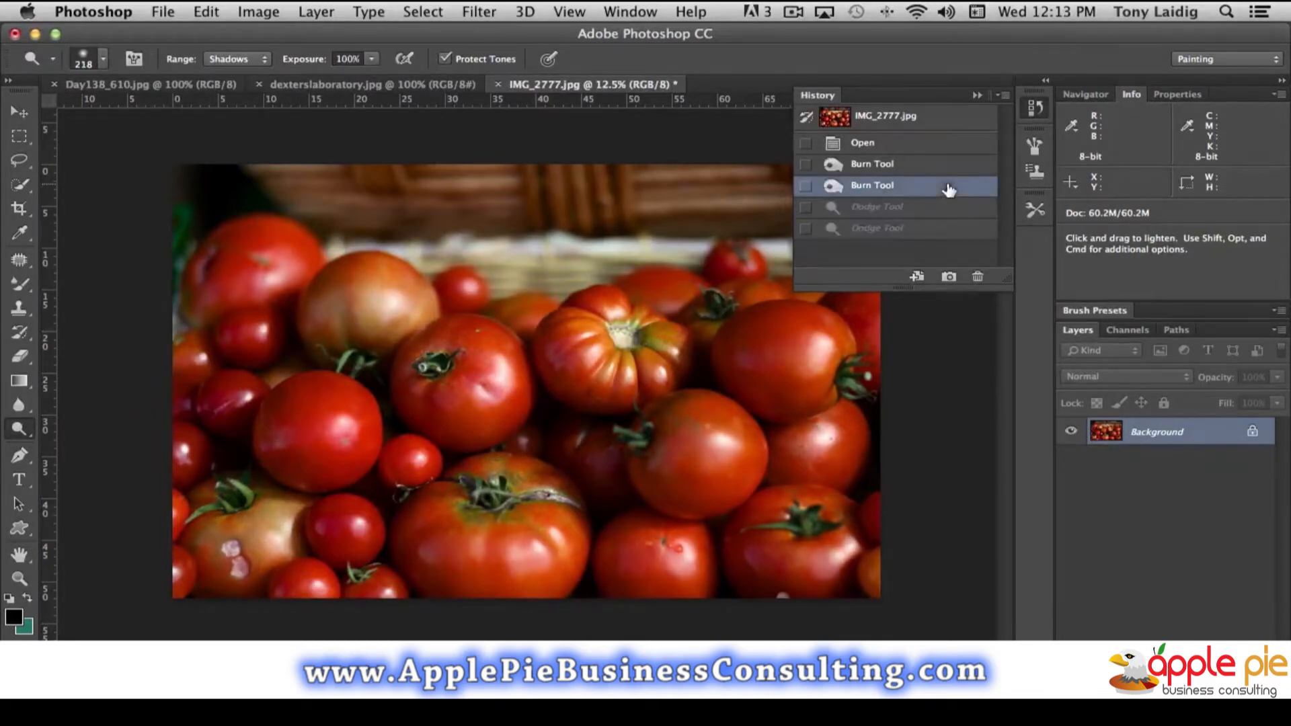
click(909, 231)
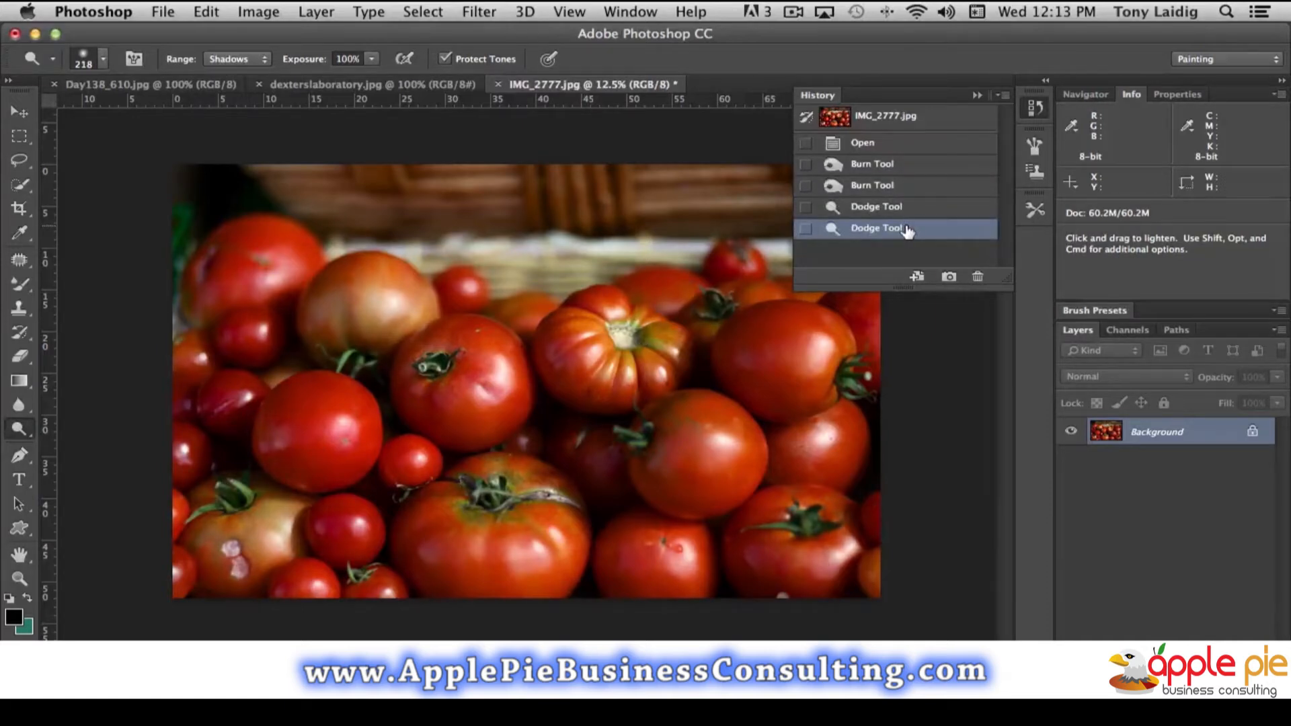
- Set the Dodge range to Midtones and lighten around the edge of the same red tomato
click(247, 62)
click(244, 72)
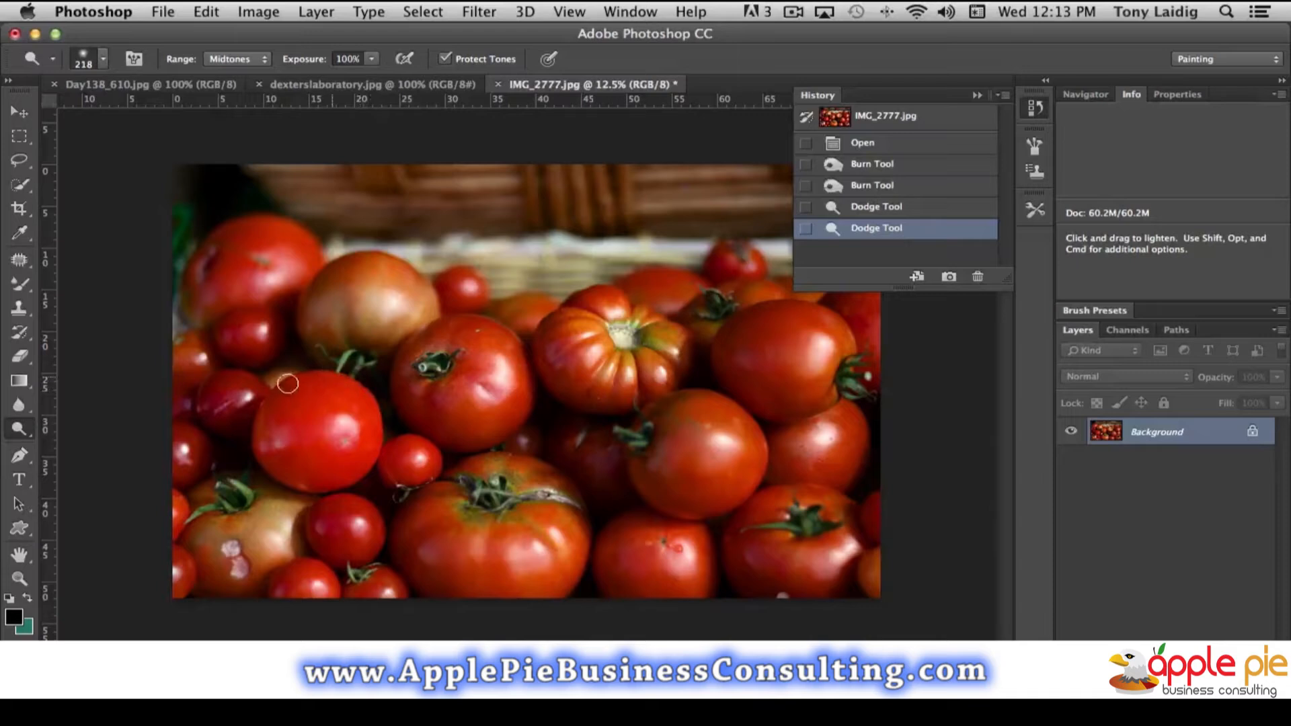
mouse_move(268, 451)
mouse_down()
mouse_move(325, 485)
mouse_move(357, 467)
mouse_up()
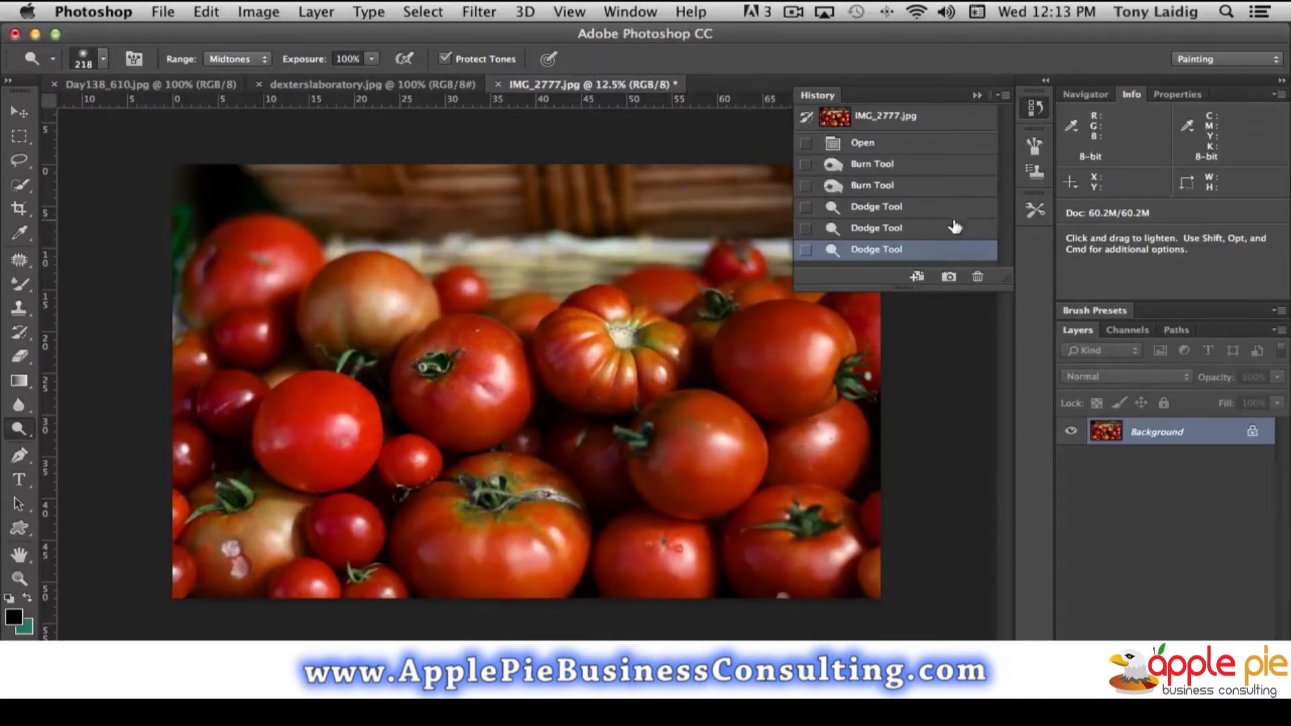
- Compare the tomato before and after the midtone dodging using the last two history states
click(883, 230)
click(886, 249)
click(889, 231)
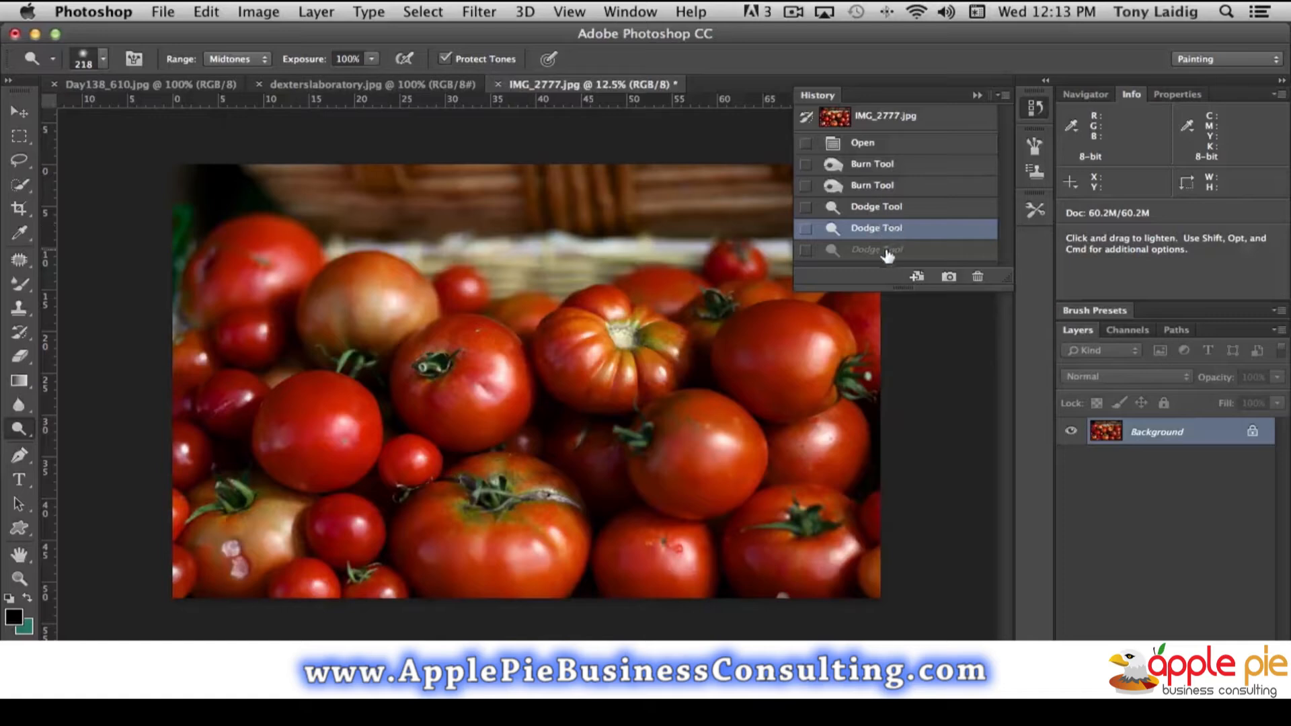
click(888, 251)
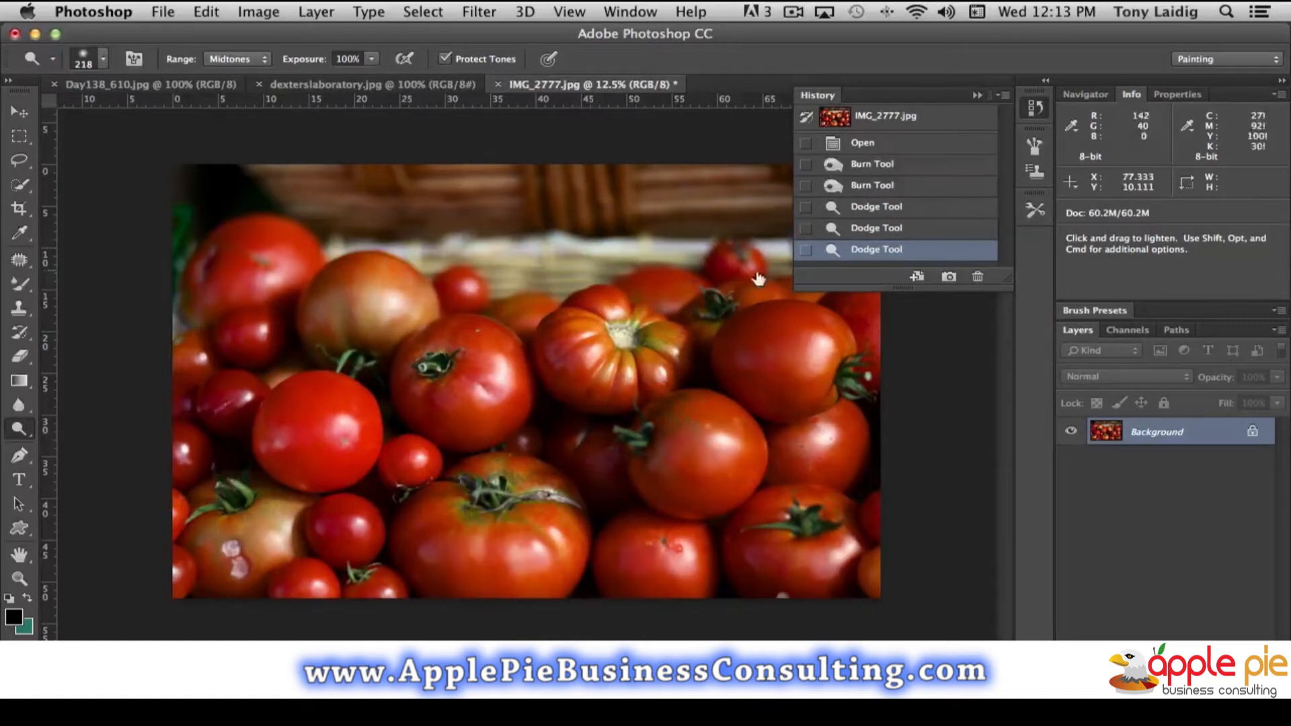
- Switch to the Burn tool and configure it with a 236 px brush, Midtones range and 100% exposure
click(18, 428)
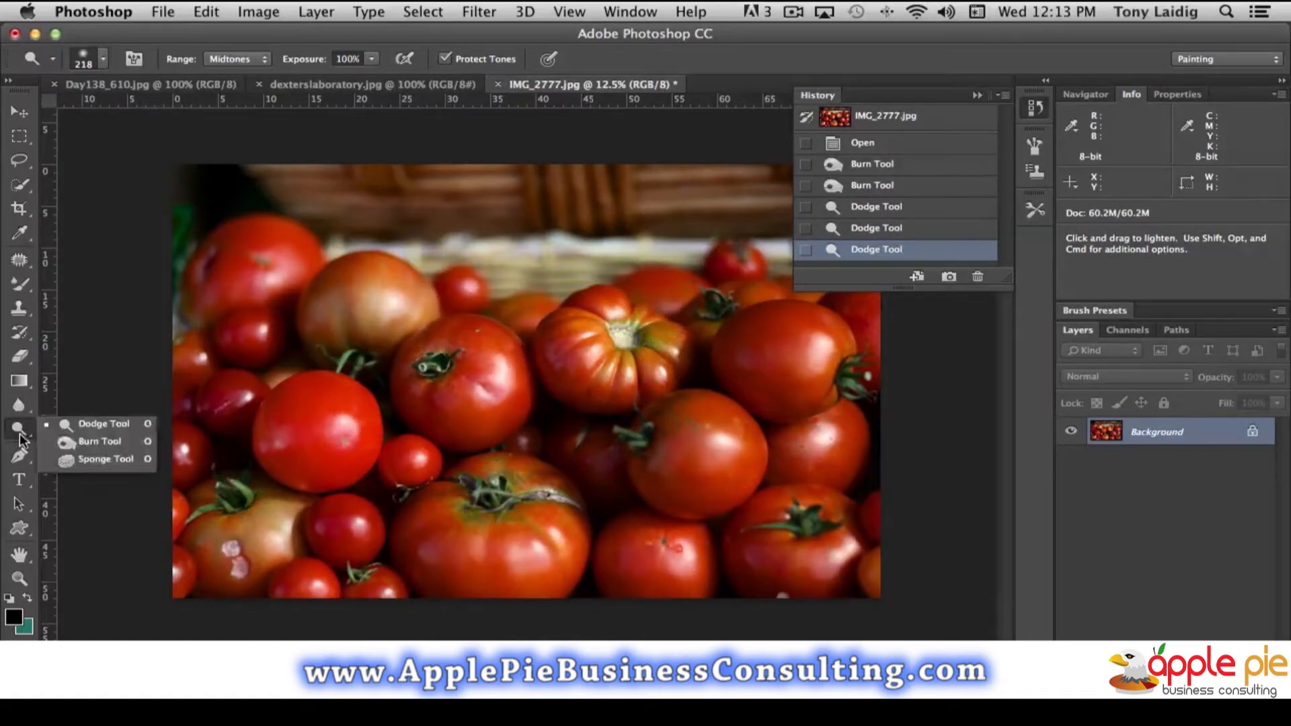
click(121, 441)
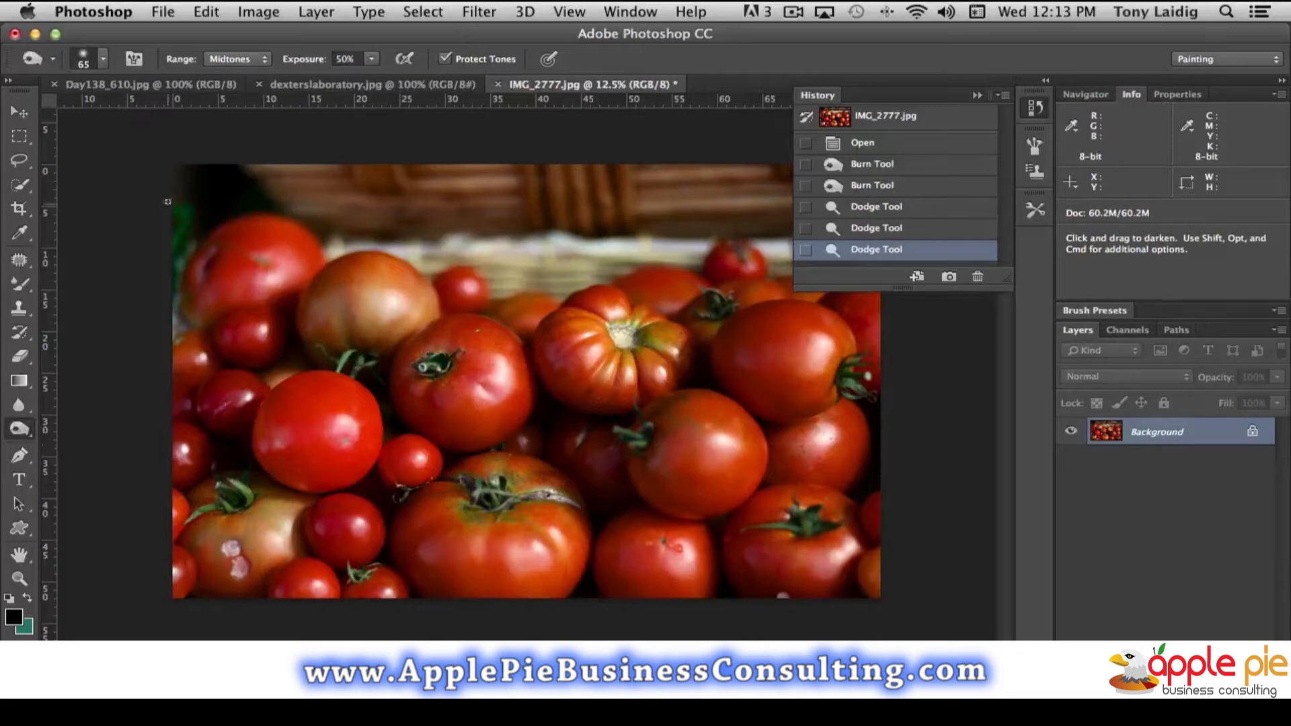
click(104, 60)
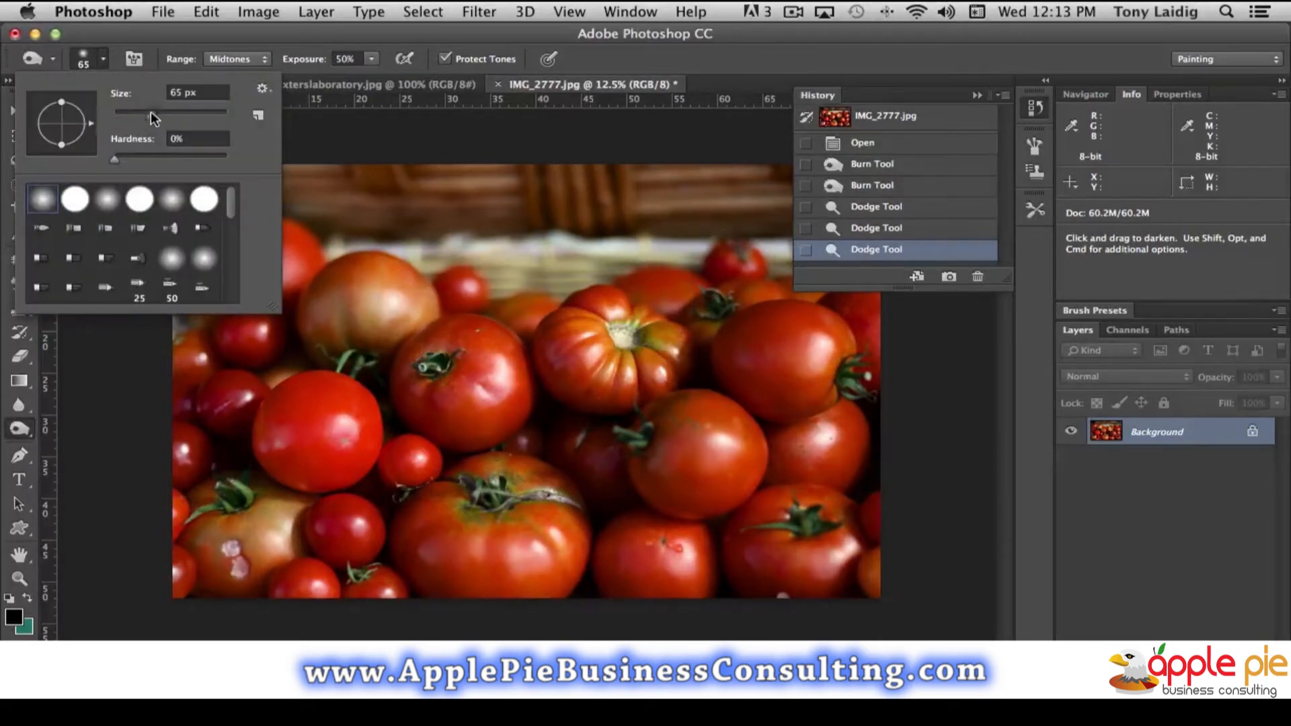
drag(150, 114, 199, 119)
click(326, 128)
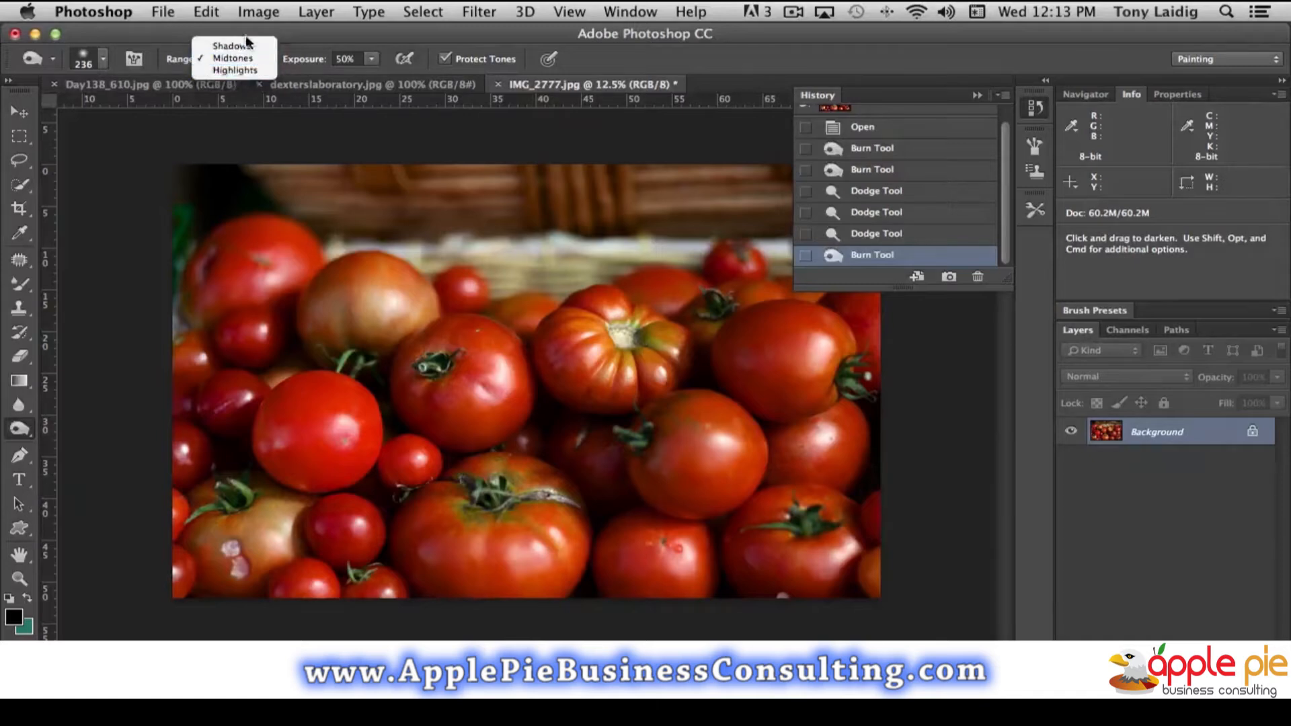
click(298, 38)
click(372, 59)
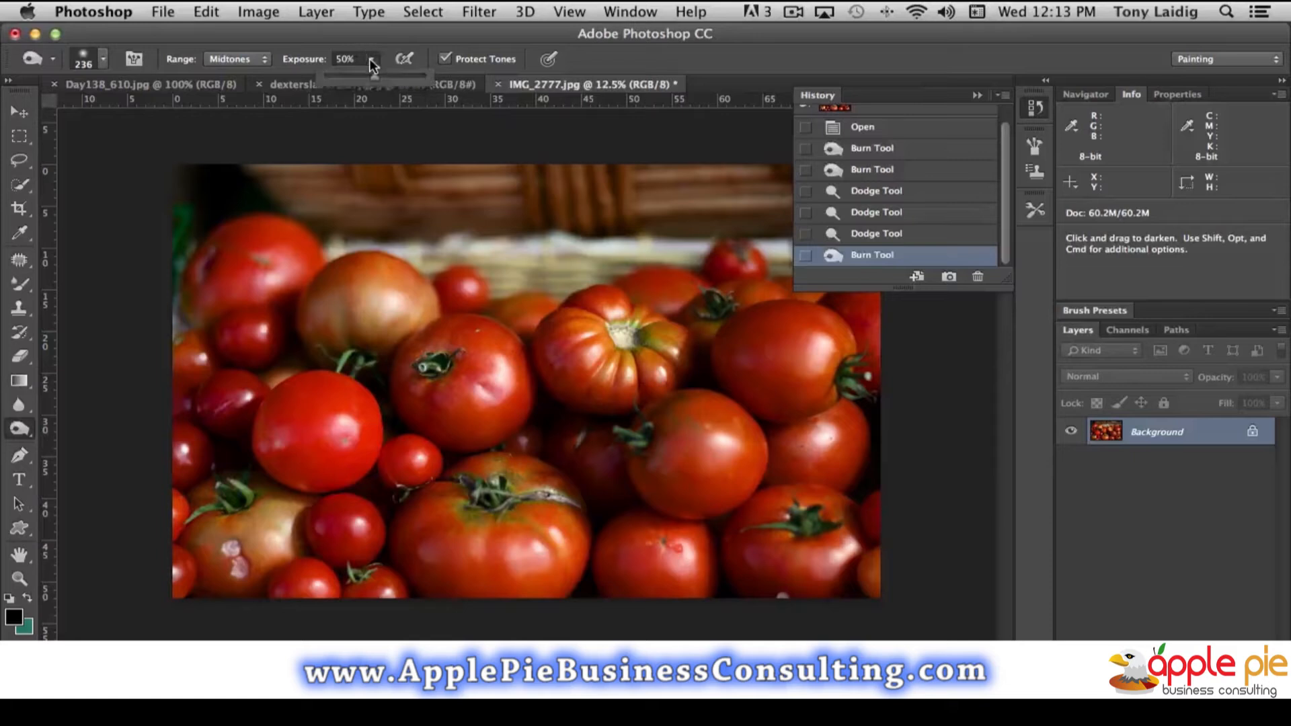
drag(373, 75, 441, 79)
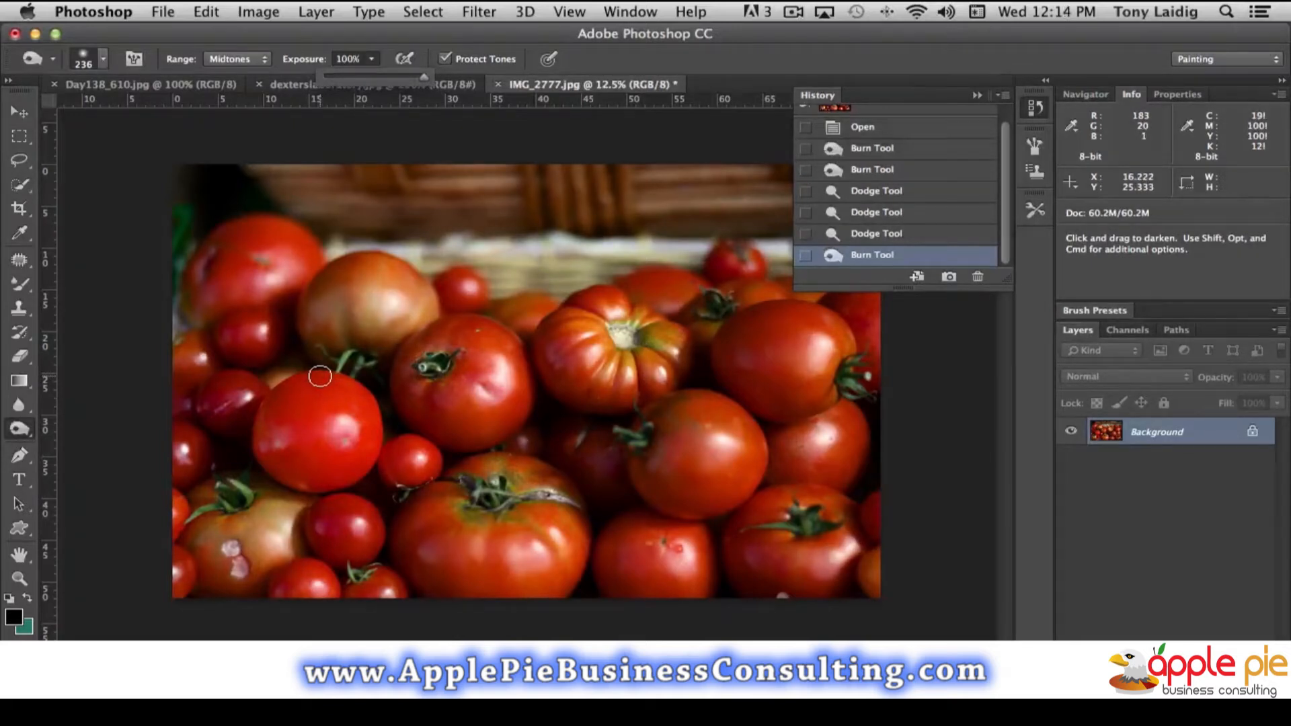
- Darken the dodged tomato's edge and the shaded edges of the centre tomatoes with Burn strokes, and collapse the history list
mouse_move(320, 376)
mouse_down()
mouse_move(262, 436)
mouse_move(294, 485)
mouse_move(342, 492)
mouse_move(306, 481)
mouse_move(281, 443)
mouse_move(289, 404)
mouse_move(327, 376)
mouse_move(300, 377)
mouse_move(271, 403)
mouse_move(259, 433)
mouse_move(273, 468)
mouse_move(306, 485)
mouse_move(354, 481)
mouse_move(295, 453)
mouse_move(297, 410)
mouse_move(328, 386)
mouse_move(377, 503)
mouse_up()
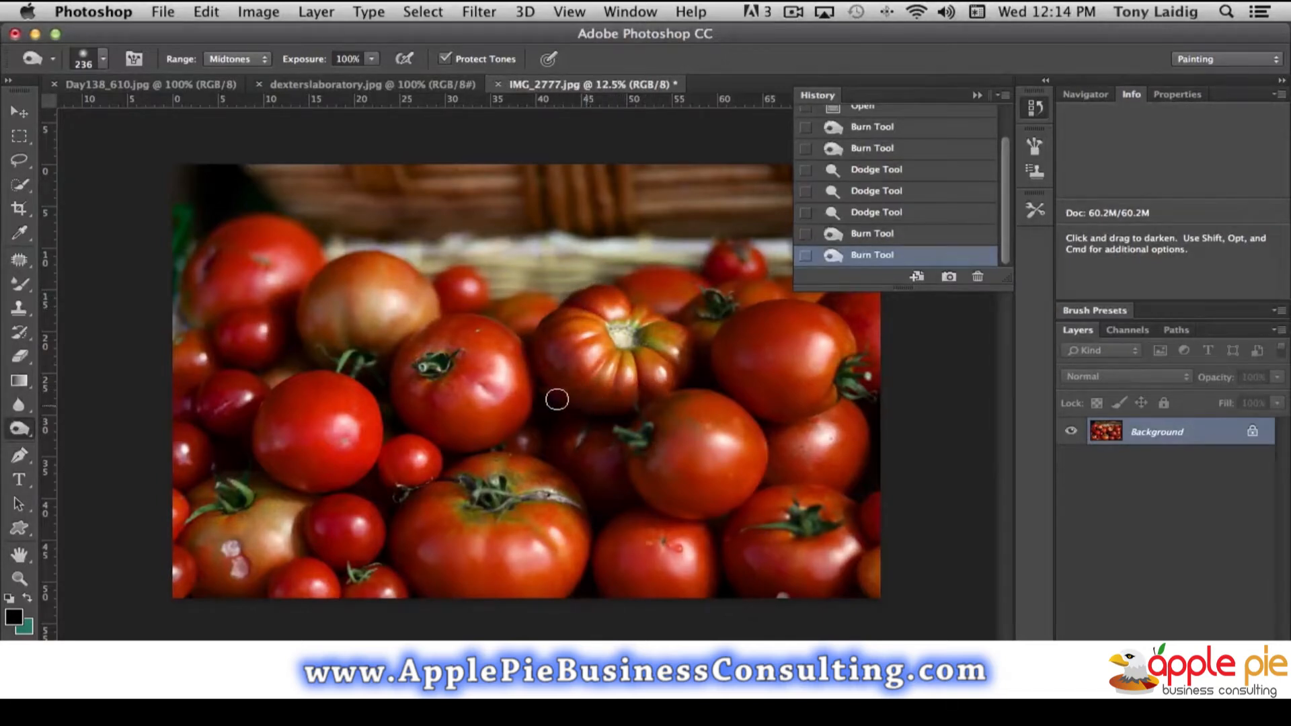
drag(557, 399, 568, 409)
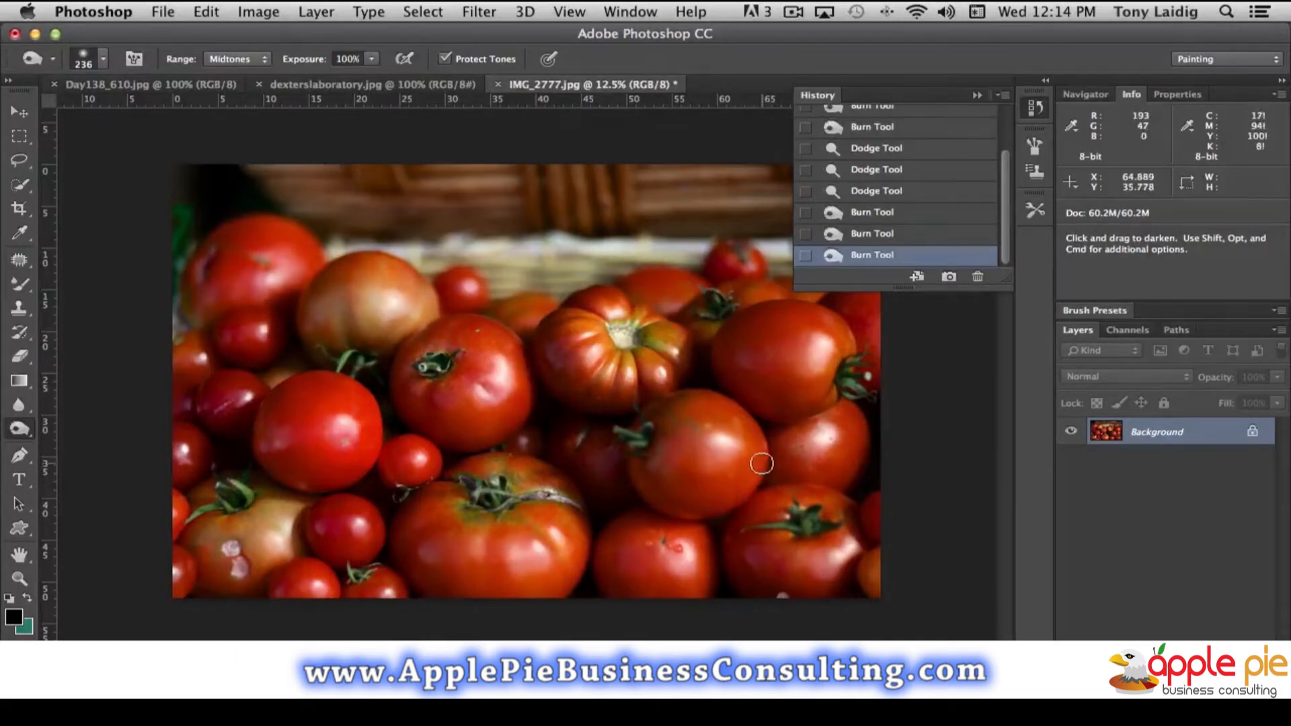
mouse_move(760, 464)
mouse_down()
mouse_move(720, 507)
mouse_move(763, 466)
mouse_up()
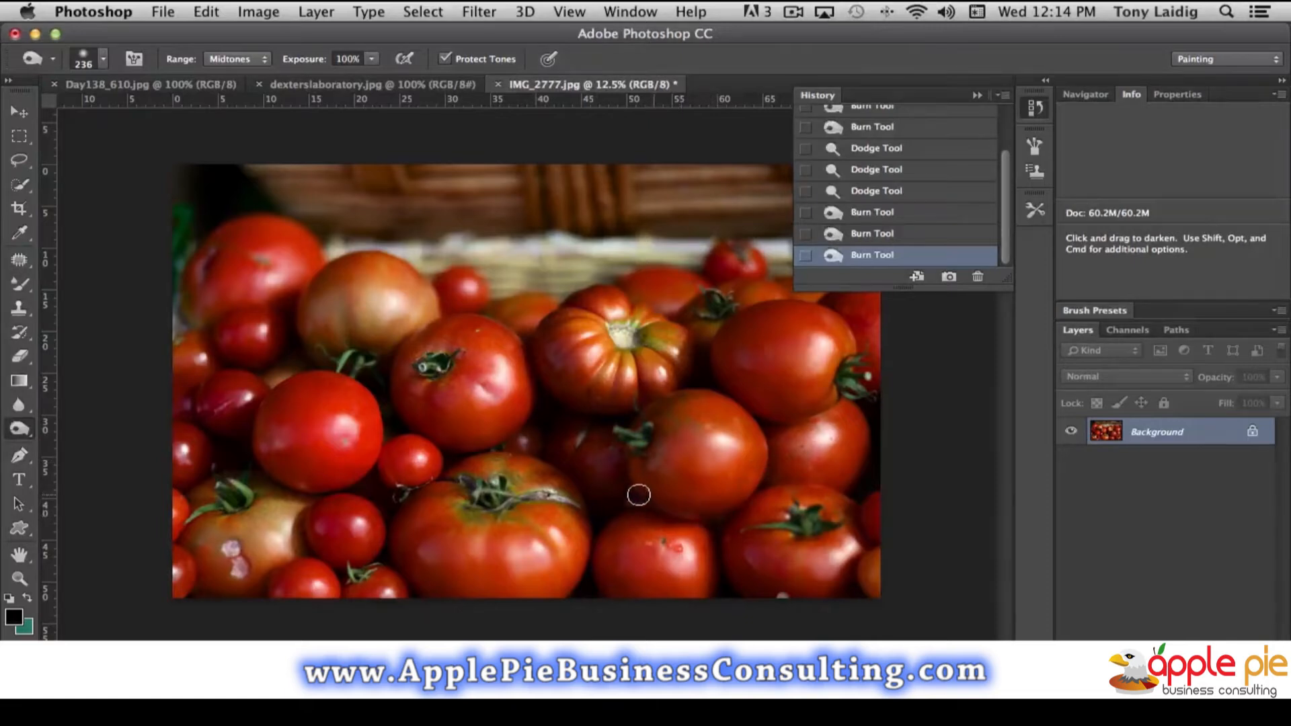
mouse_move(642, 468)
mouse_down()
mouse_move(726, 491)
mouse_move(669, 481)
mouse_move(648, 513)
mouse_up()
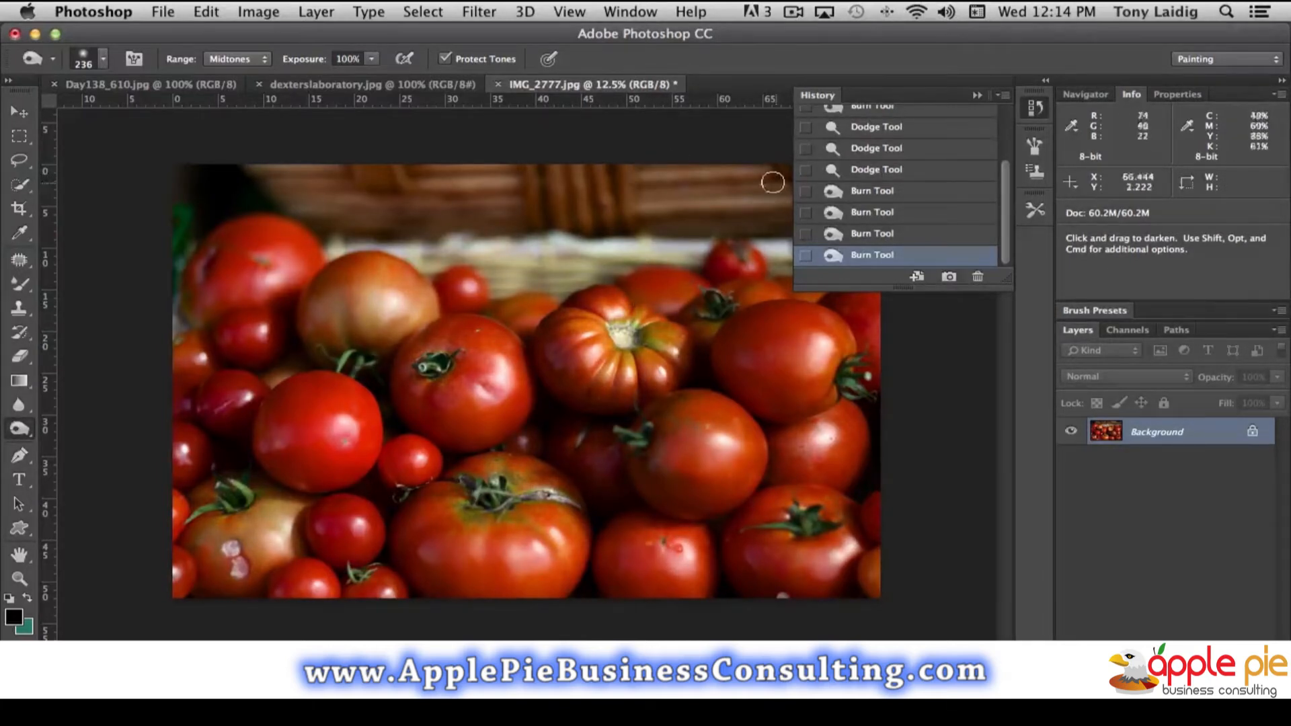
click(1036, 108)
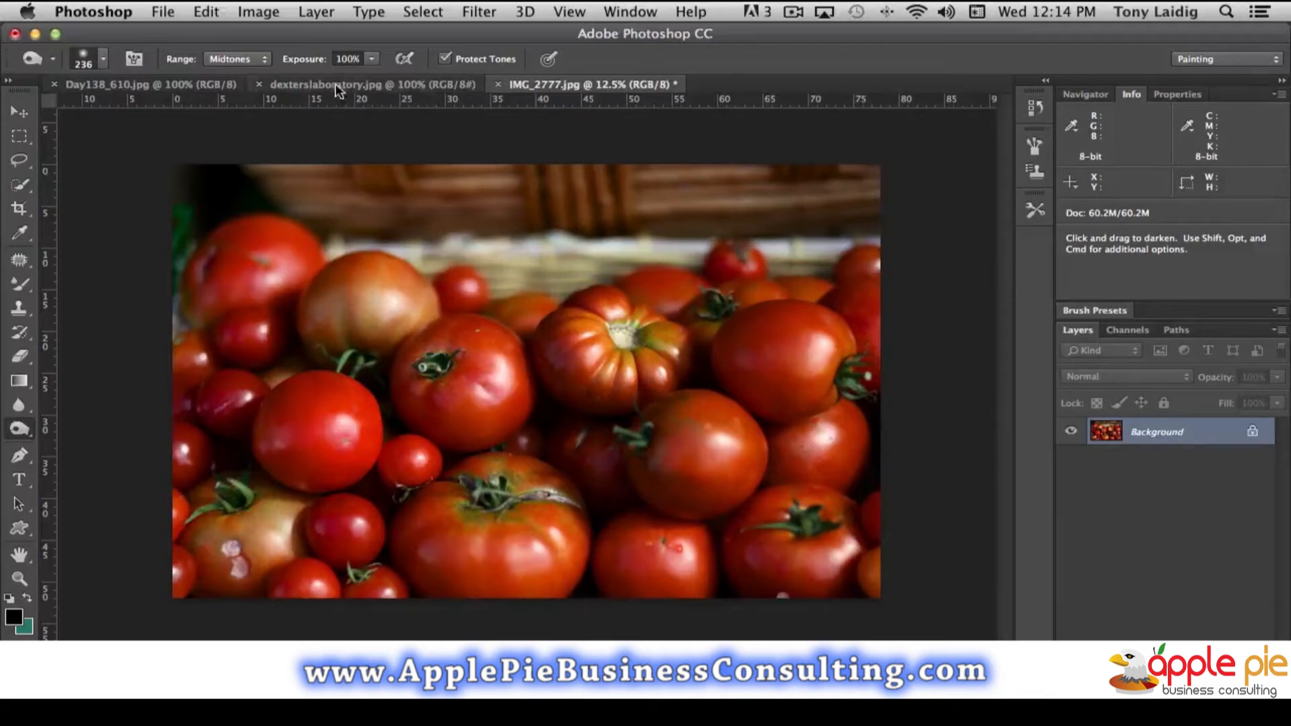
- Bring up the dexterslaboratory.jpg document and reduce the Burn brush size to 33 px
click(338, 86)
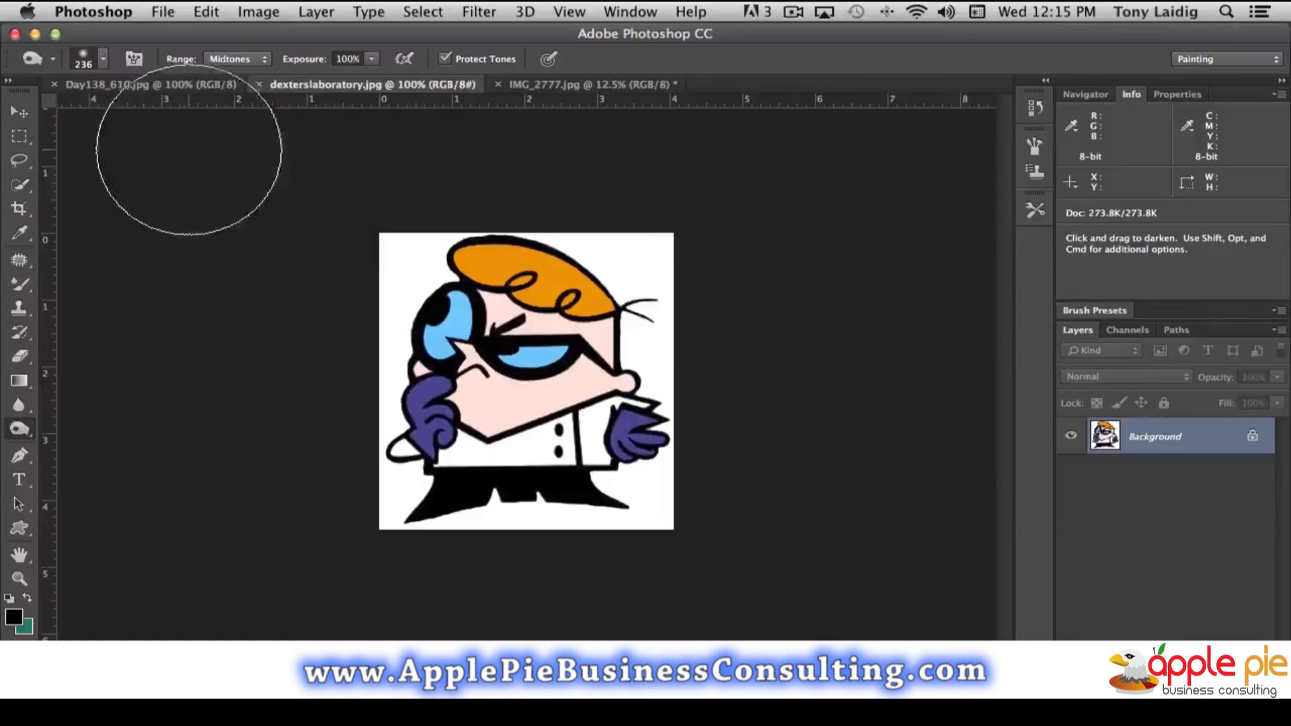
click(103, 60)
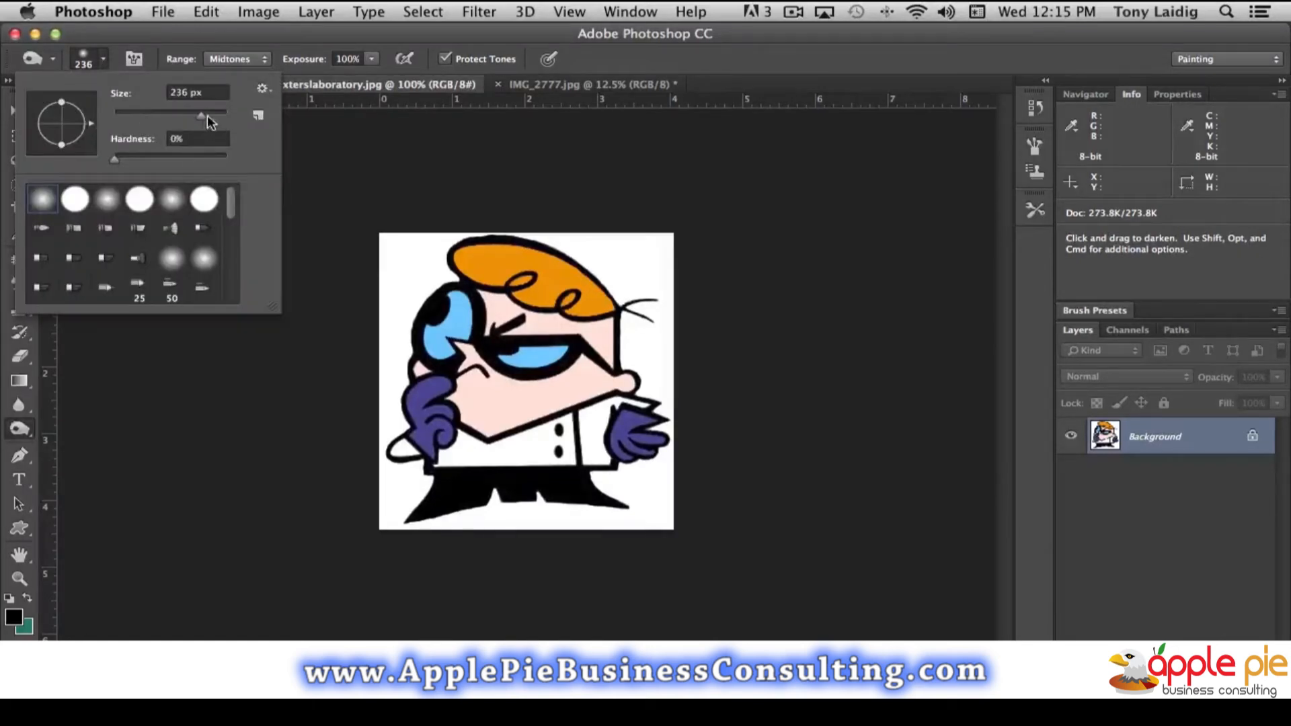
drag(199, 115, 142, 117)
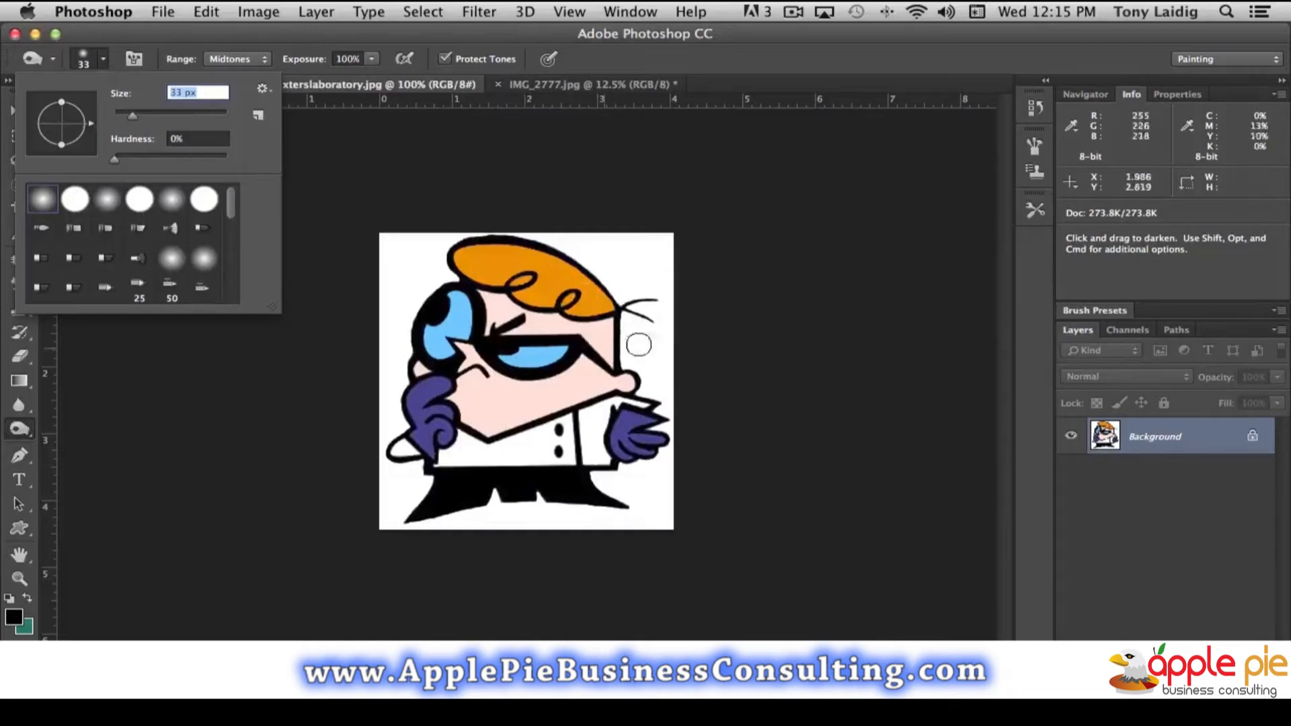
click(221, 33)
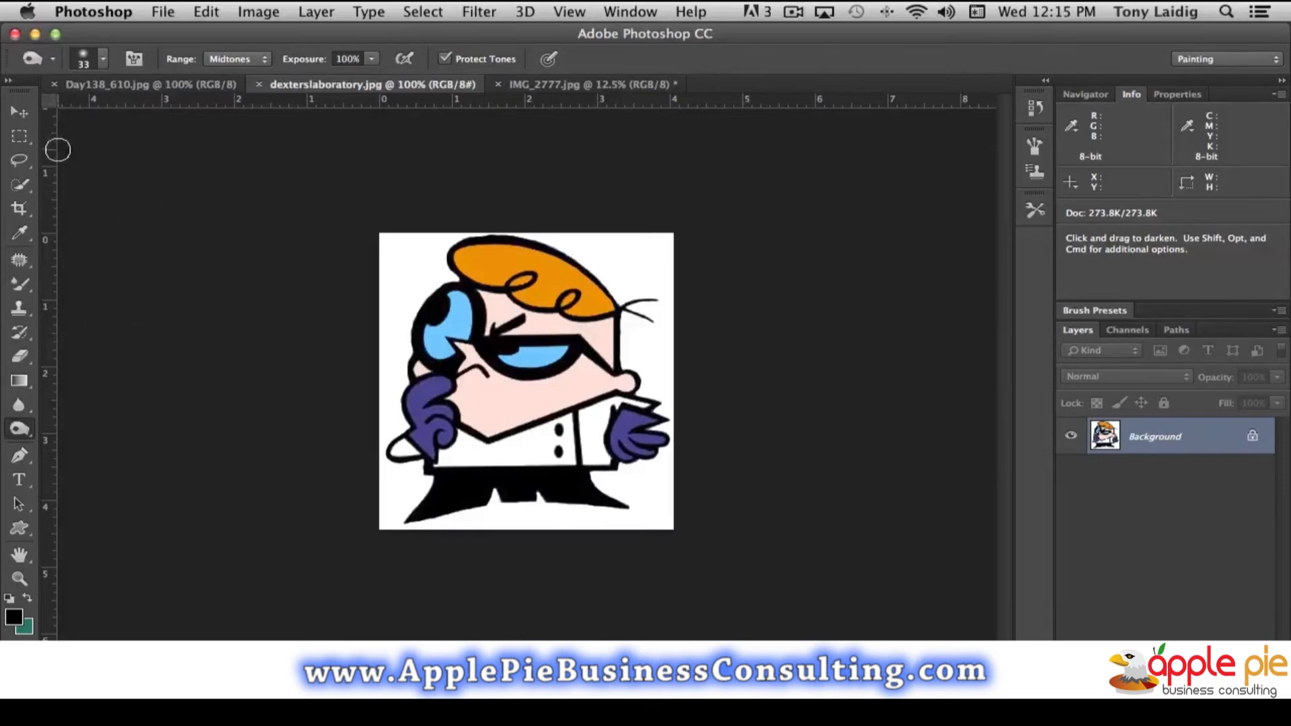
- Select the cartoon's orange hair with the Magic Wand at tolerance 32 and hide the selection outline
click(18, 183)
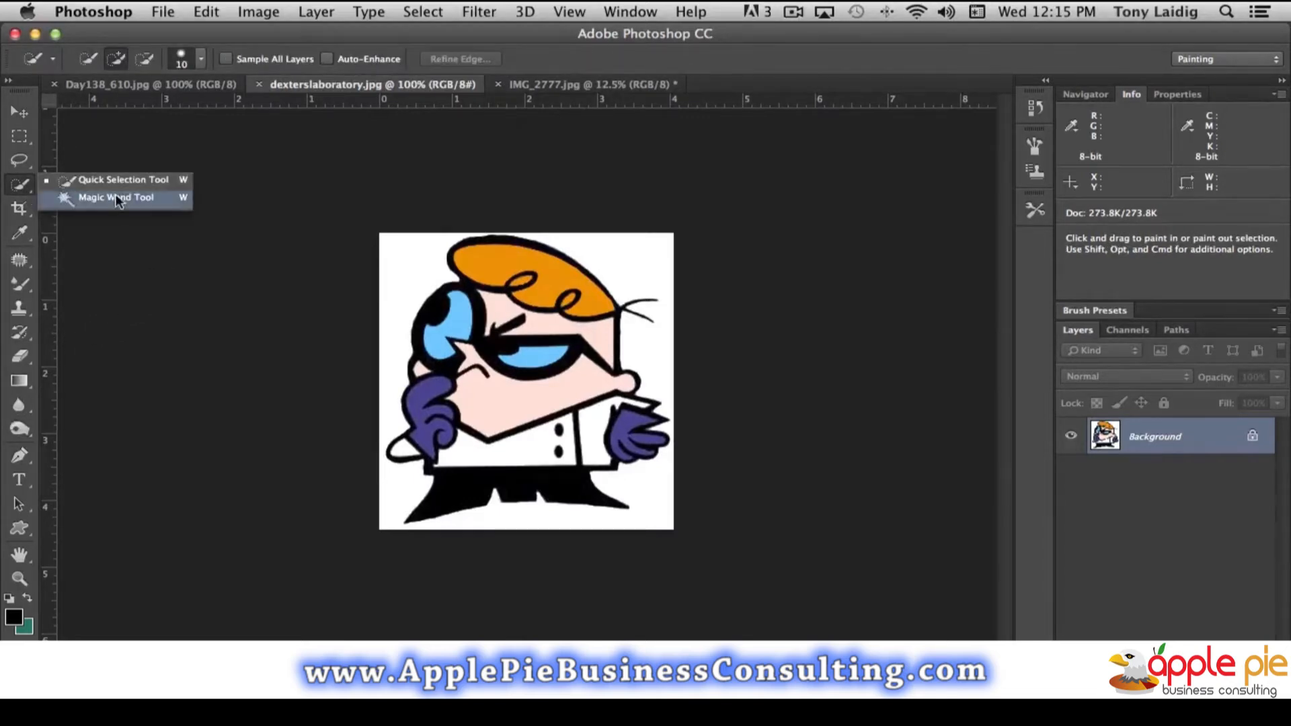
click(115, 194)
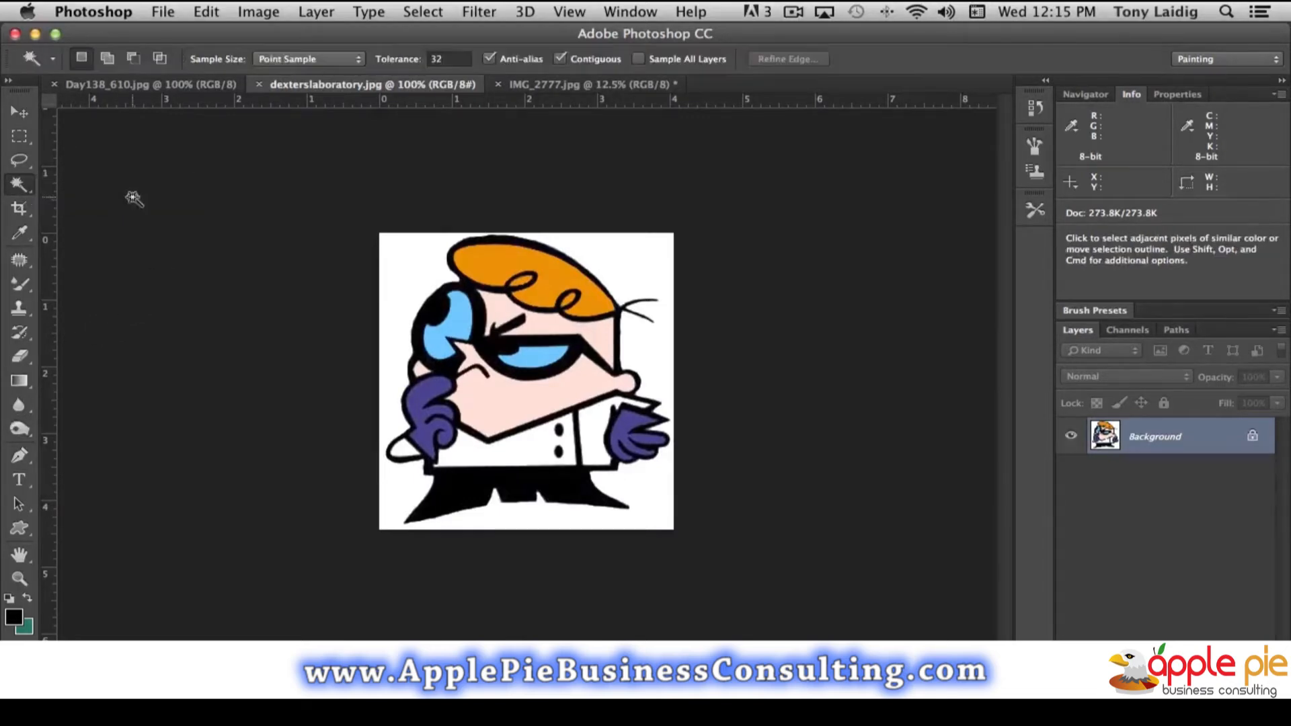
click(546, 301)
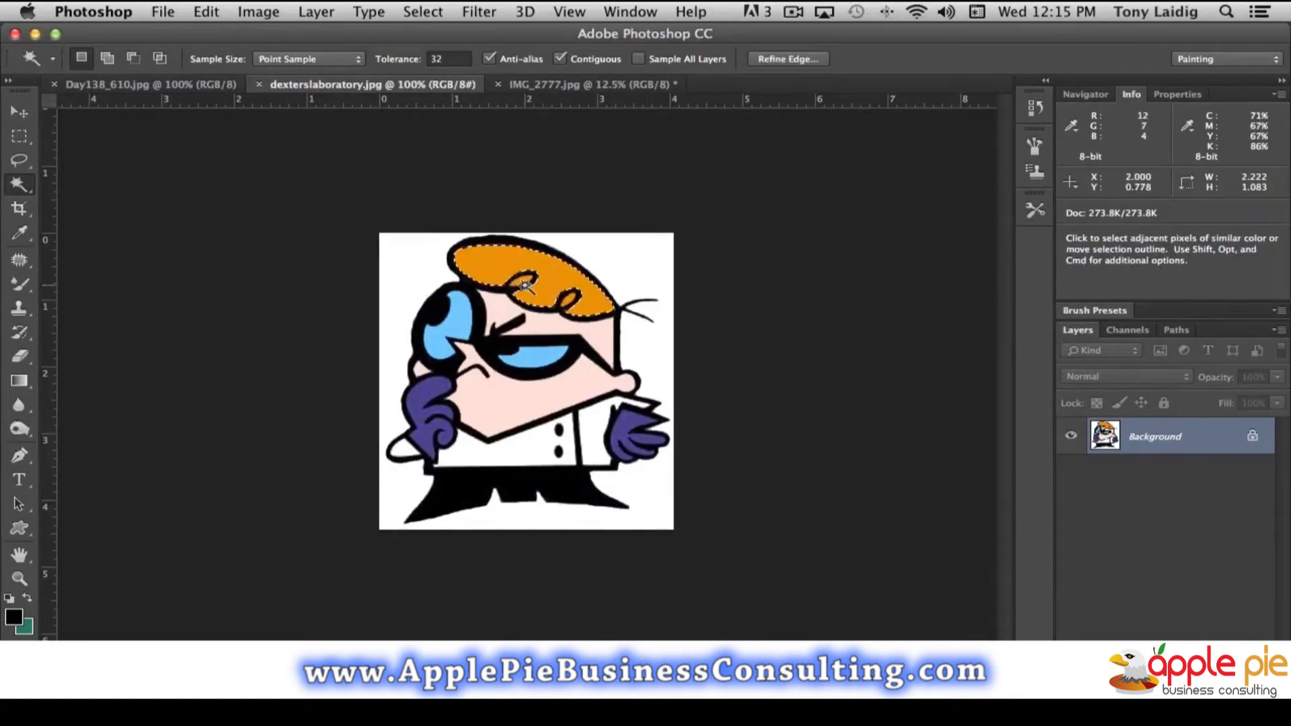
key(shift)
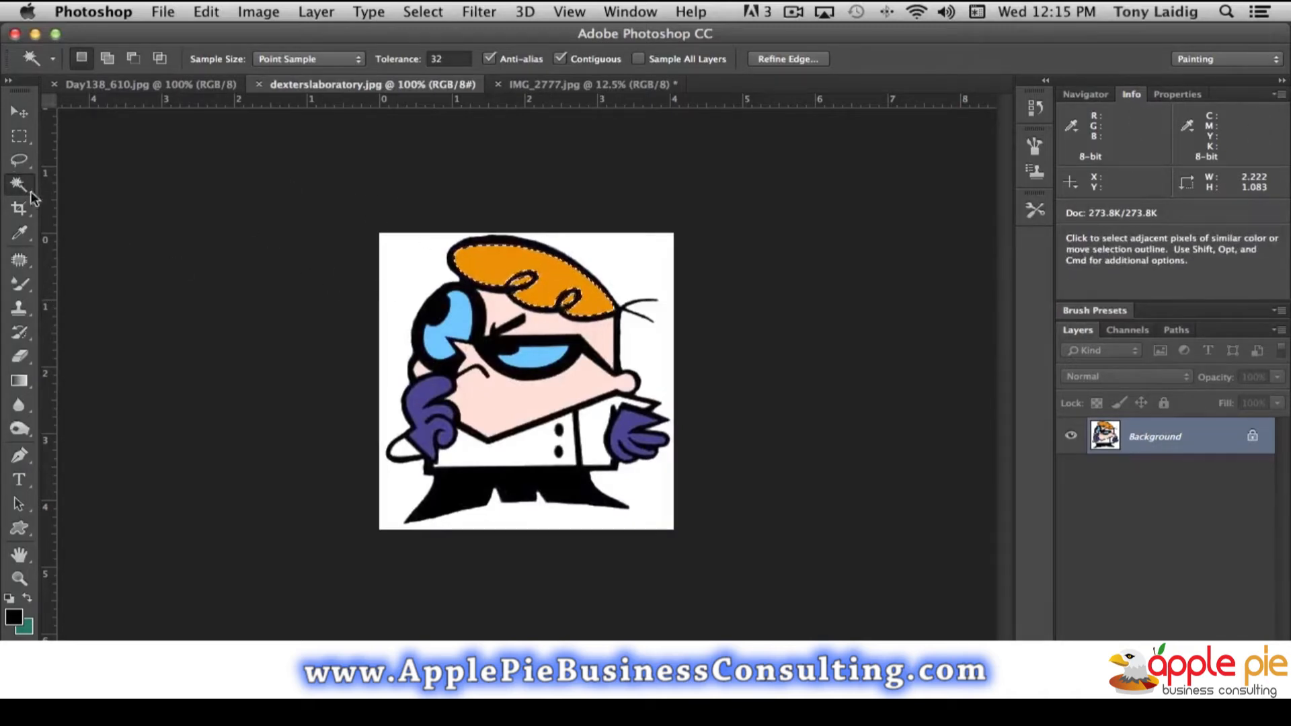
click(99, 264)
click(517, 259)
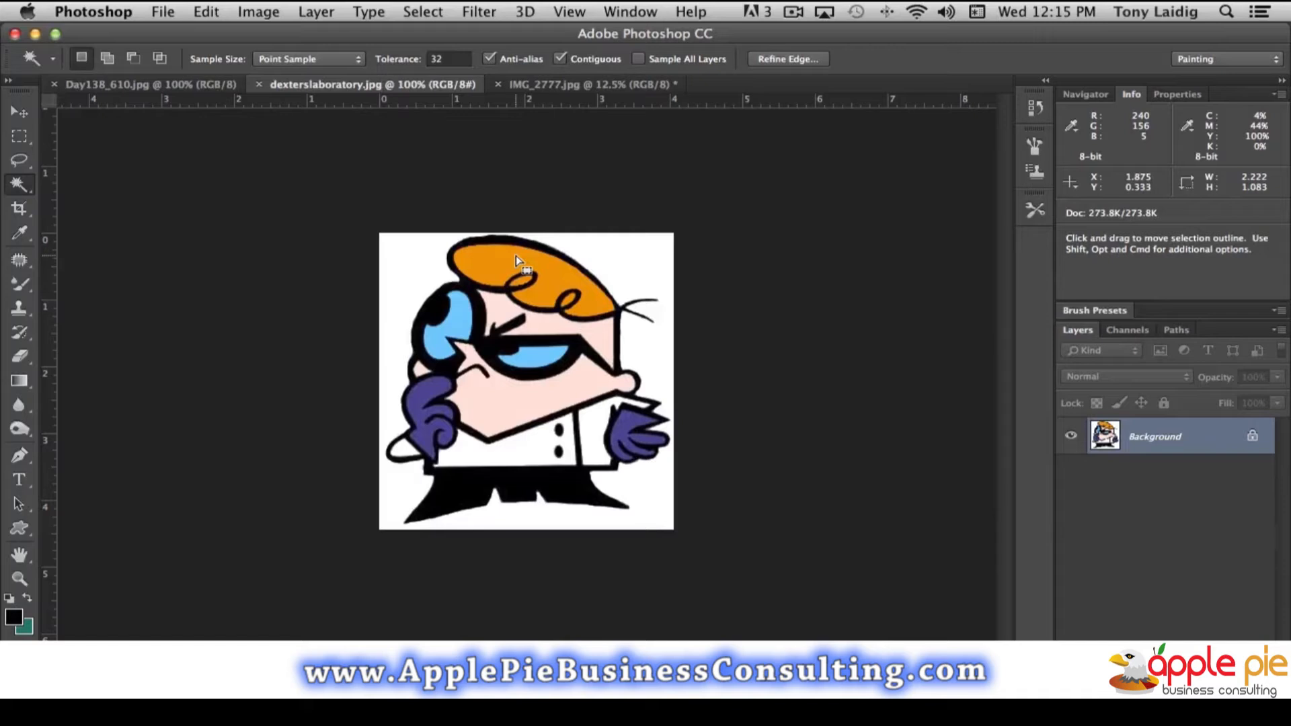
- Darken the left and lower edges of the orange hair with the Burn tool using the Highlights range
click(18, 431)
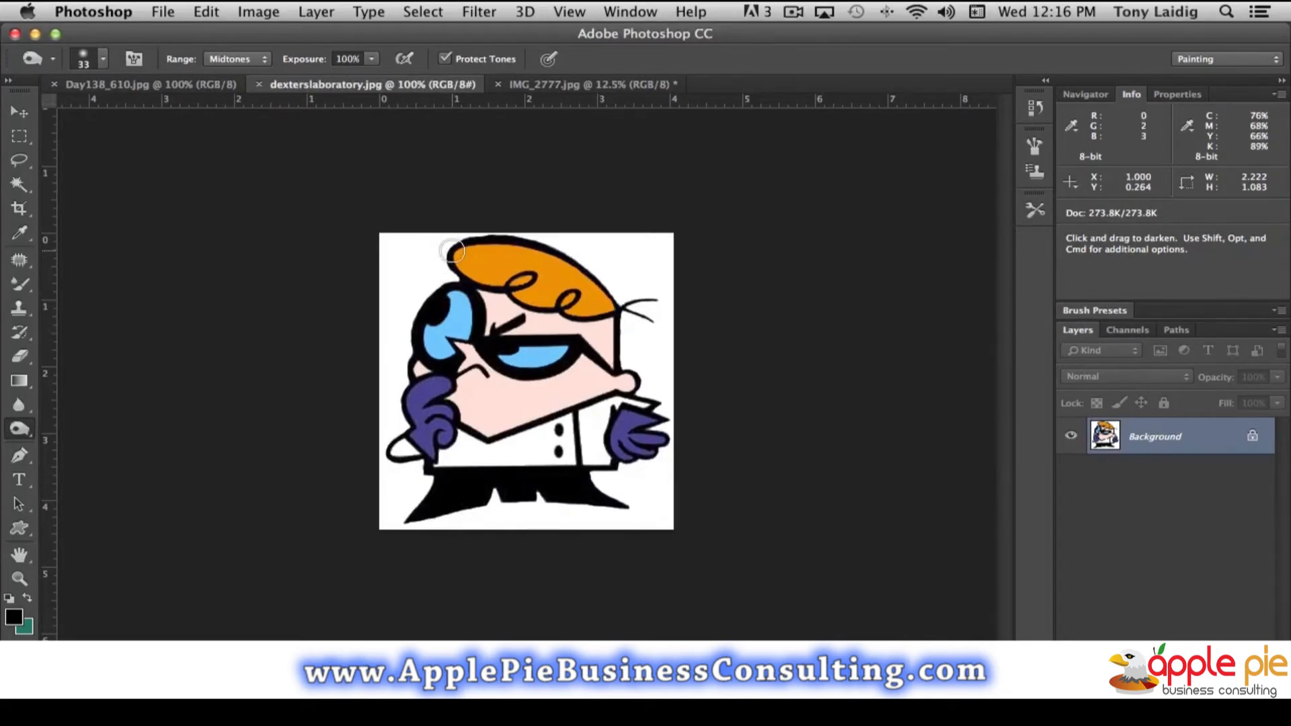
key(alt+shift+h)
mouse_move(455, 254)
mouse_down()
mouse_move(507, 288)
mouse_move(456, 280)
mouse_move(448, 256)
mouse_up()
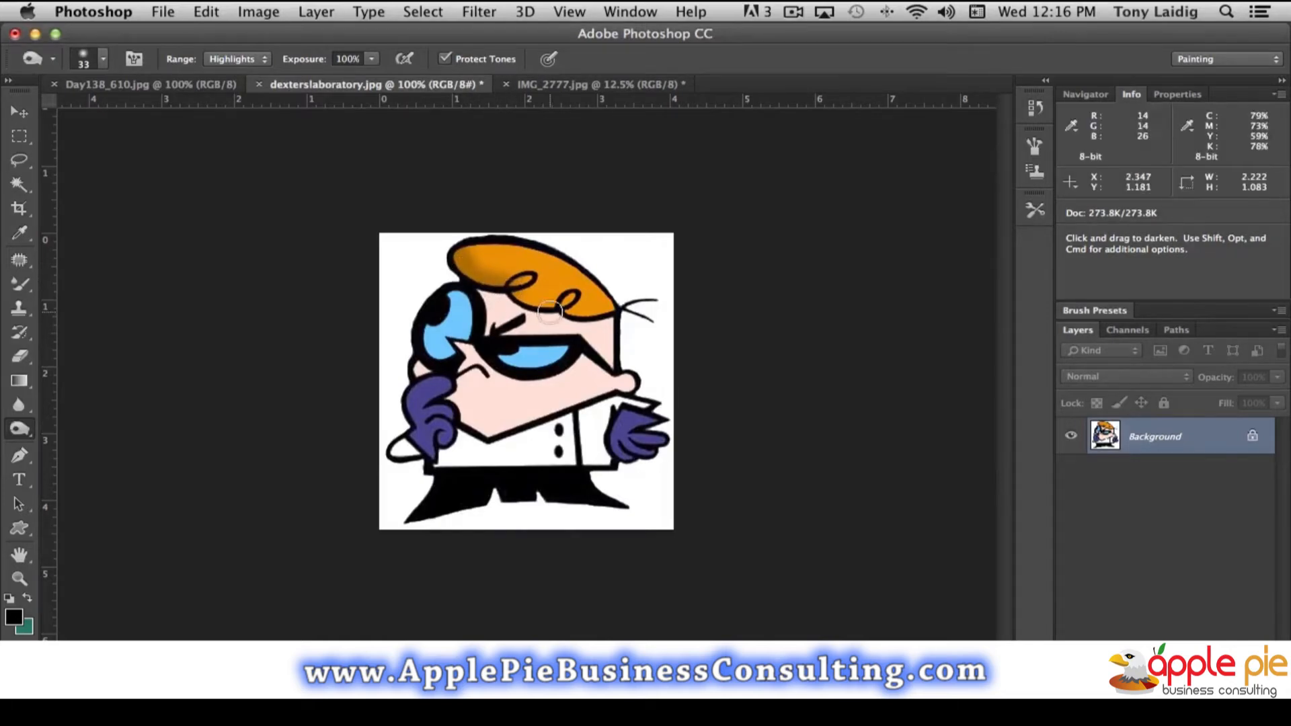
mouse_move(517, 298)
mouse_down()
mouse_move(556, 310)
mouse_move(520, 307)
mouse_move(596, 319)
mouse_up()
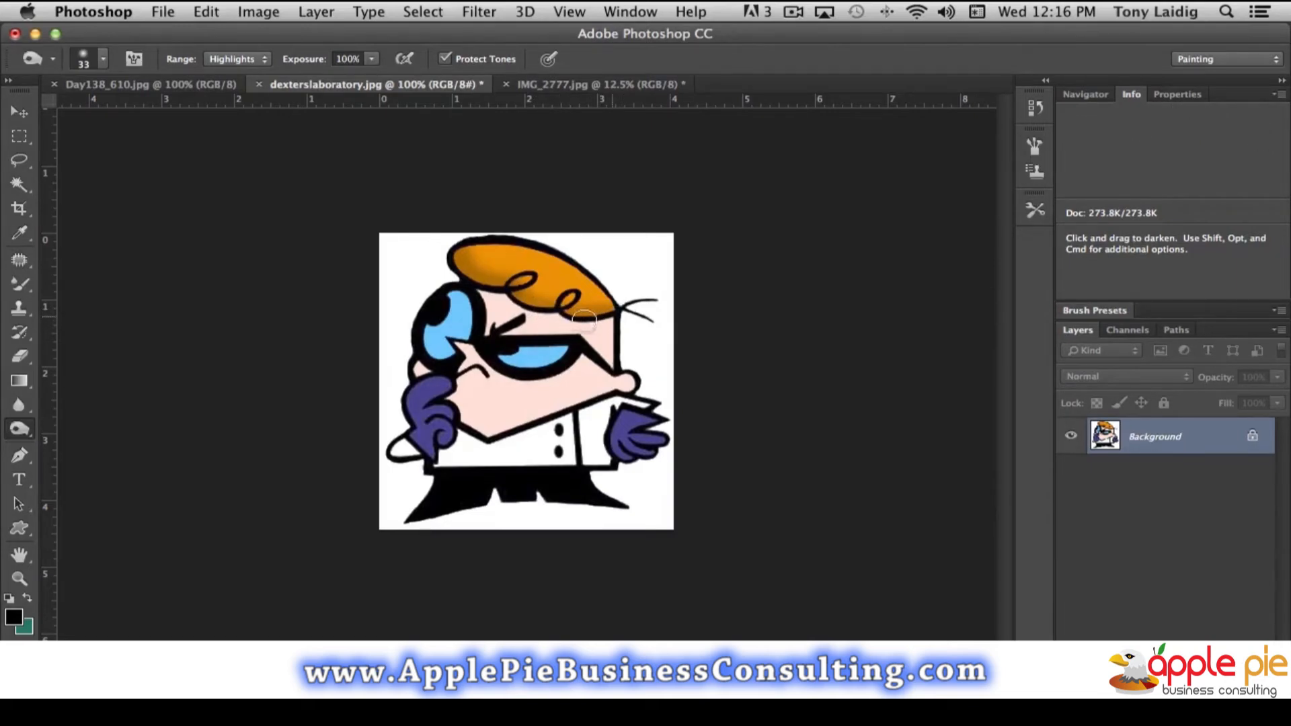
drag(510, 305, 441, 259)
- Lighten the upper part of the hair with the Dodge tool using a 42 px brush and the Highlights range
drag(12, 433, 68, 424)
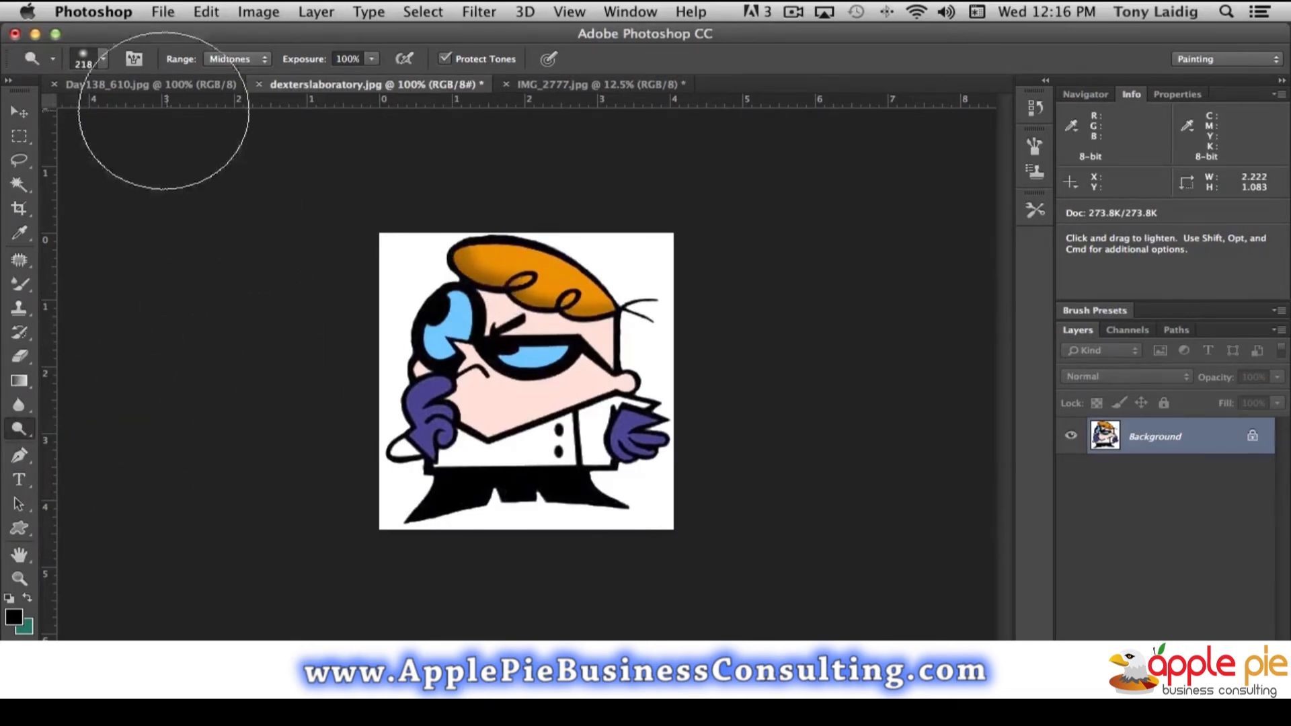
click(103, 60)
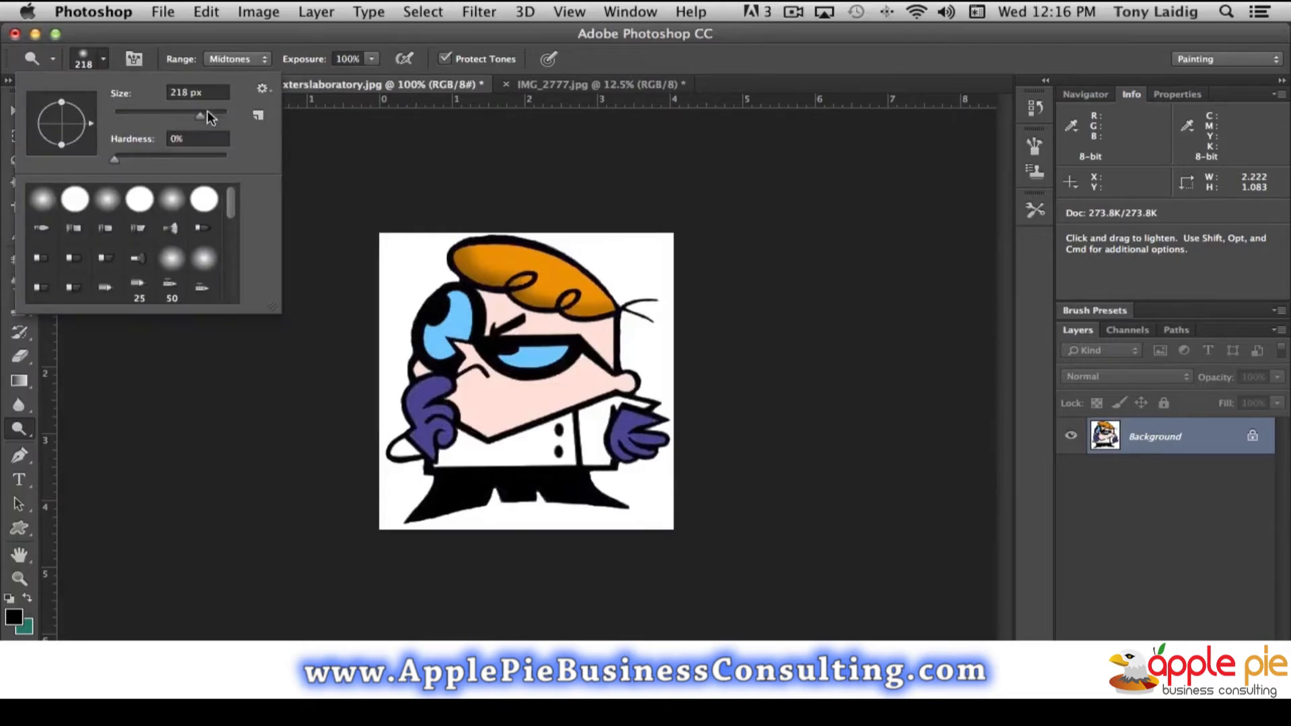
drag(183, 120, 138, 121)
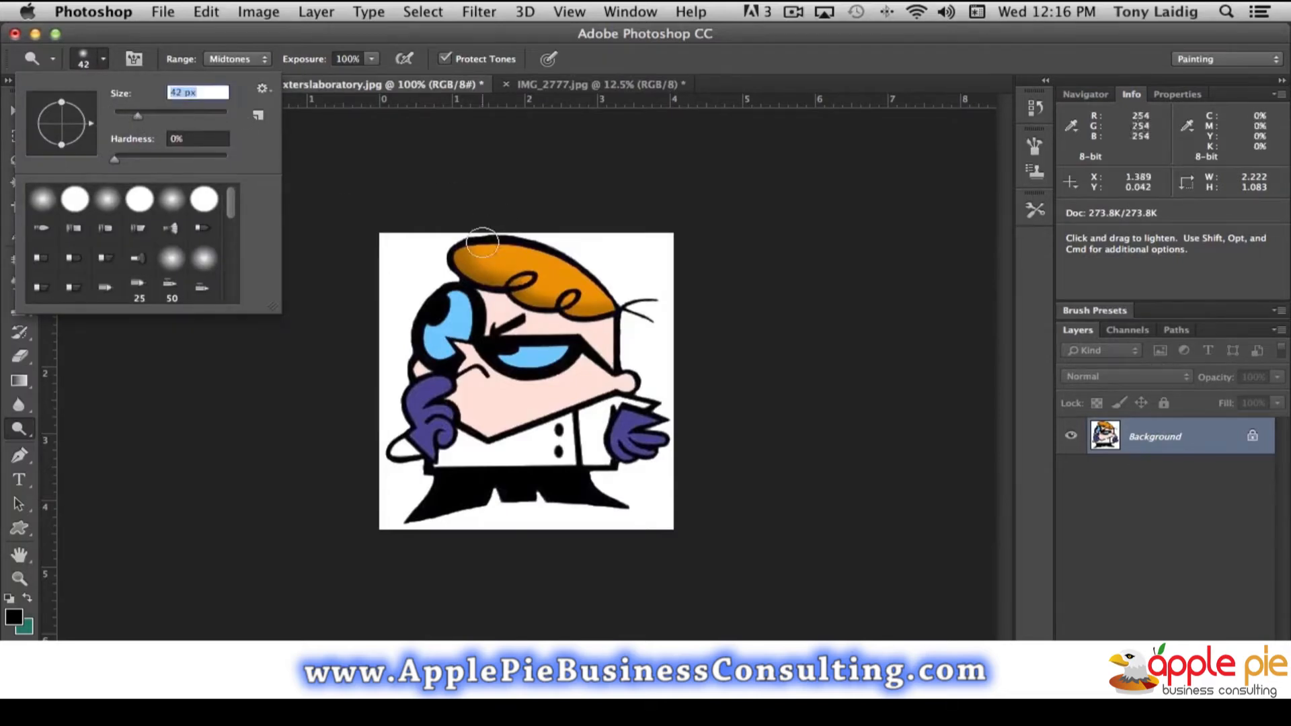
click(404, 164)
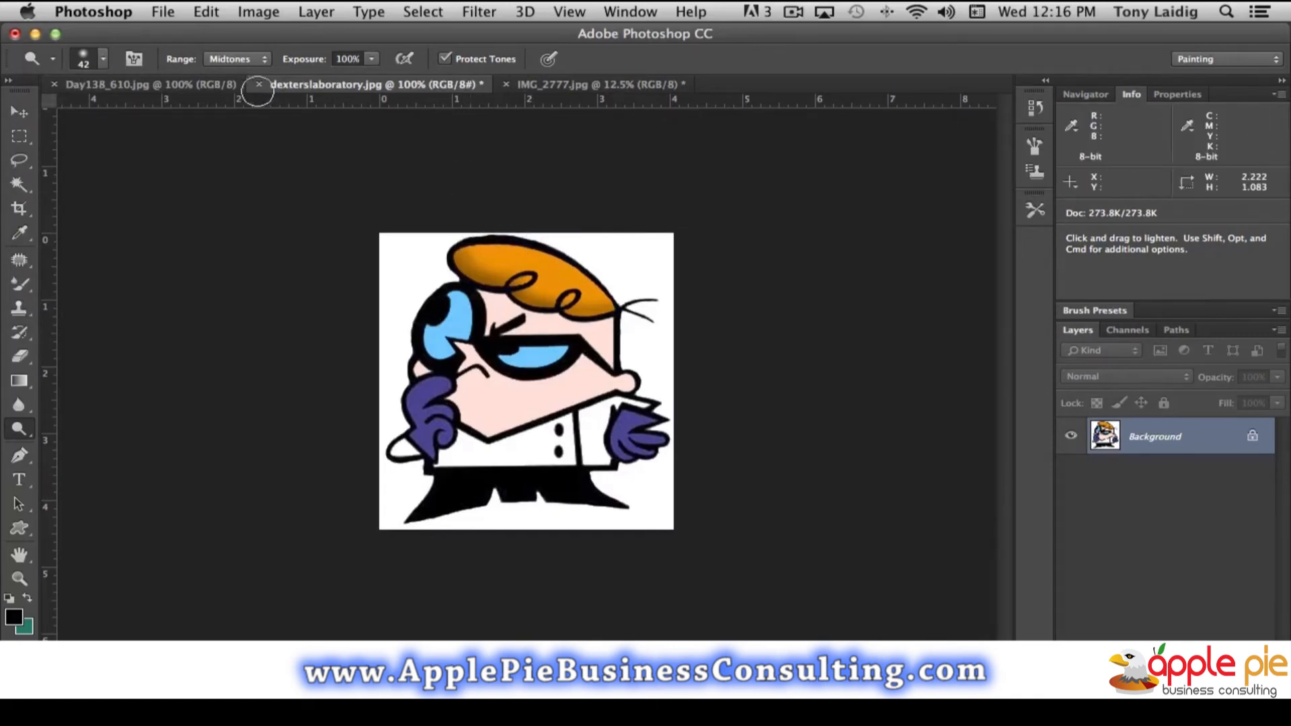
click(254, 60)
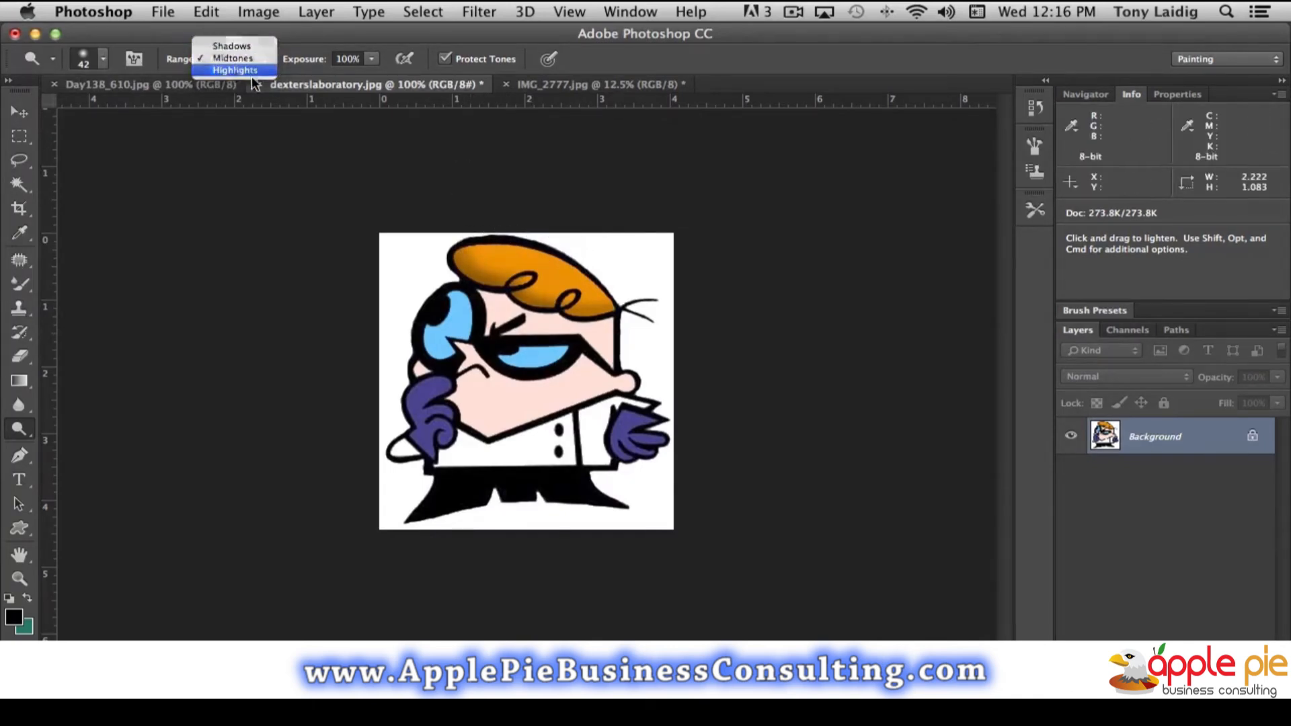
click(237, 73)
mouse_move(469, 241)
mouse_down()
mouse_move(560, 251)
mouse_move(631, 309)
mouse_move(593, 264)
mouse_move(573, 257)
mouse_move(614, 286)
mouse_move(625, 319)
mouse_move(610, 274)
mouse_move(566, 250)
mouse_move(458, 241)
mouse_up()
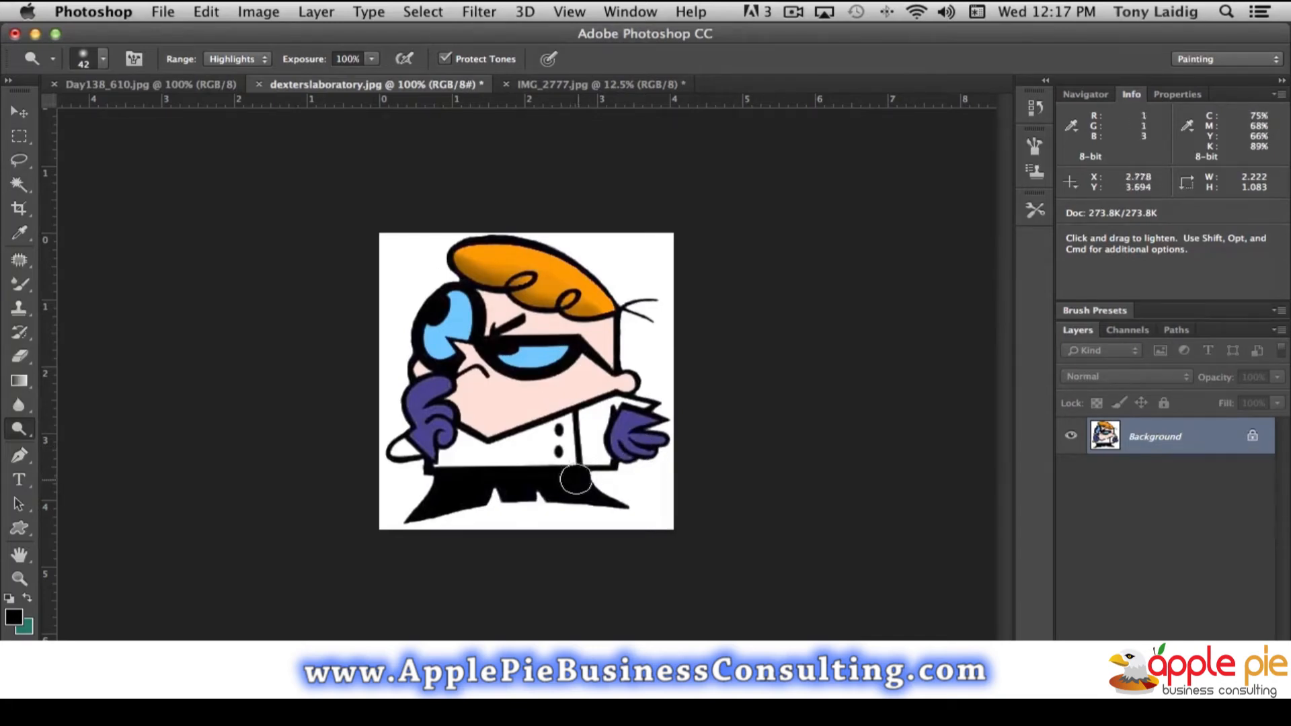
- Deselect the hair and select the coat's white front, side section and left sleeve together with the Magic Wand
click(19, 183)
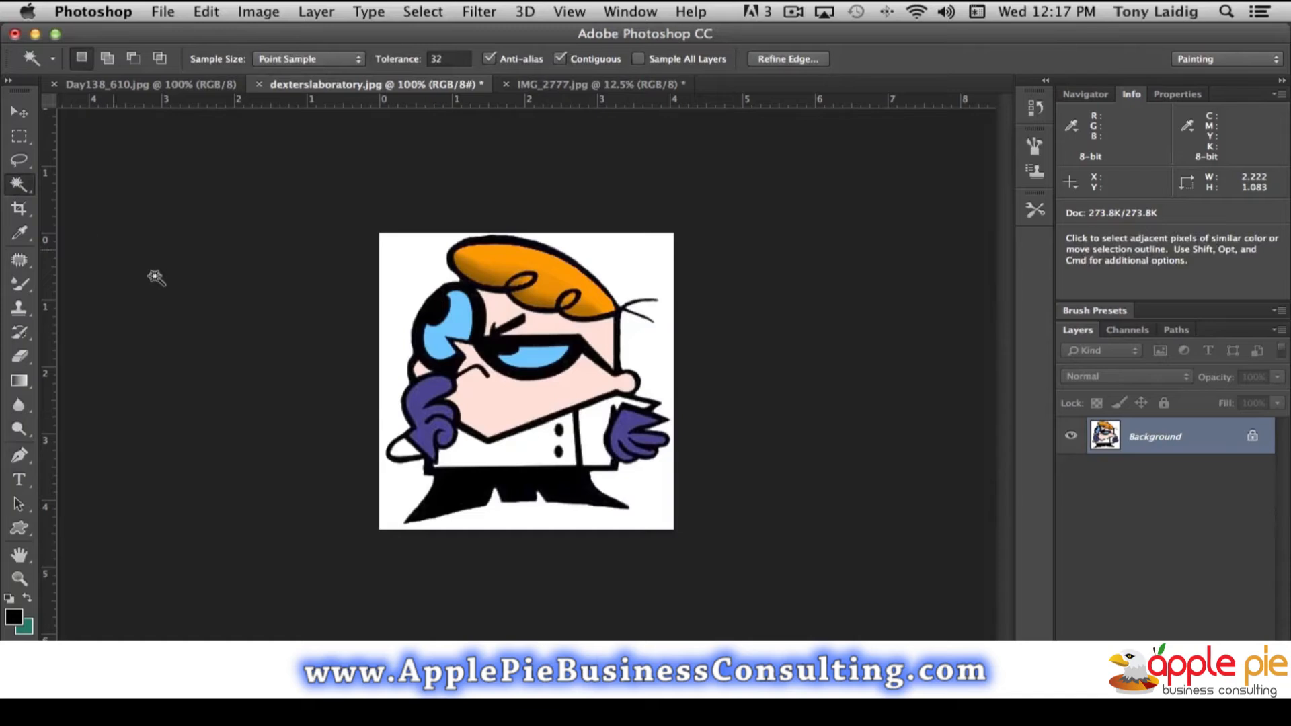
key(super+d)
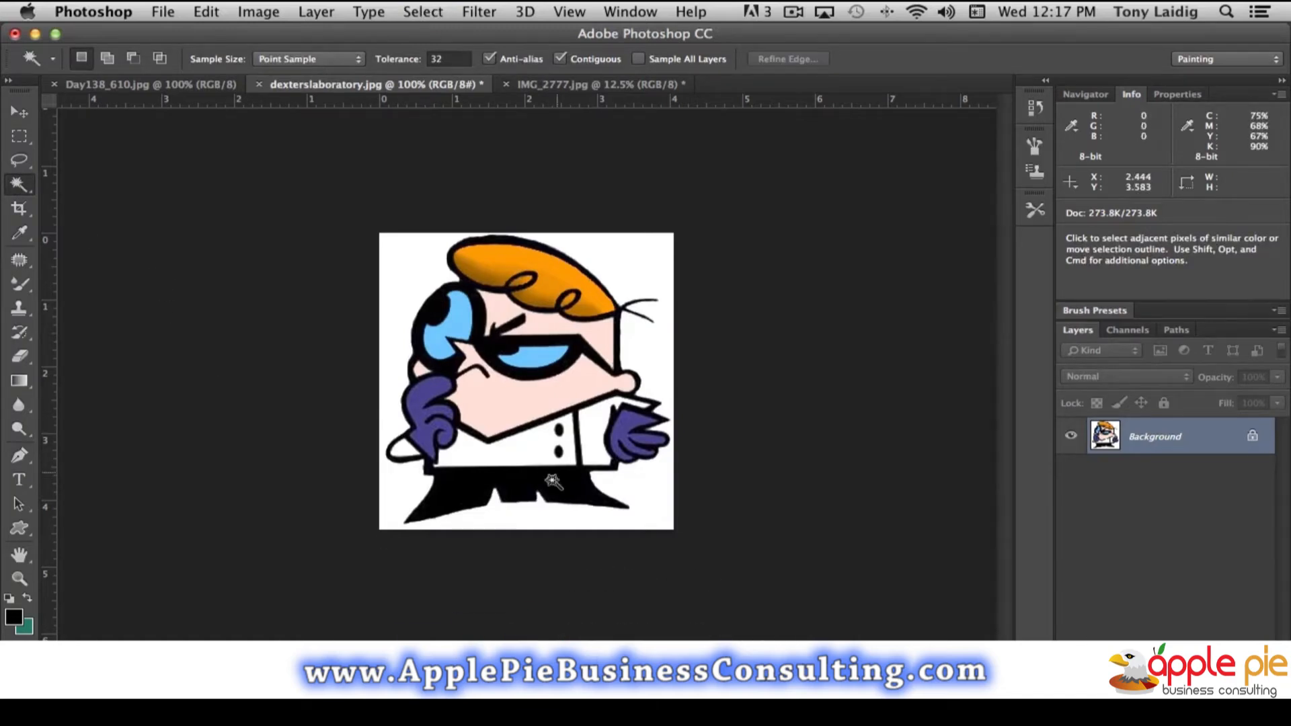
click(532, 451)
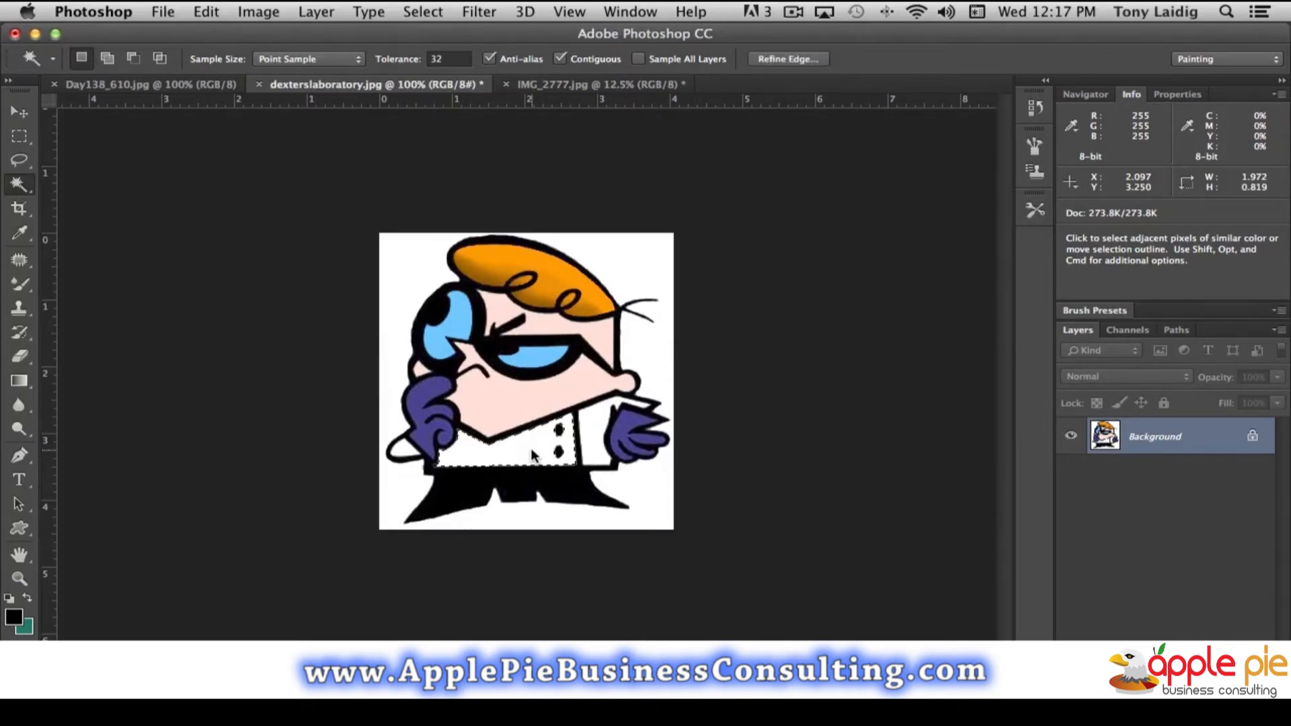
shift+click(598, 437)
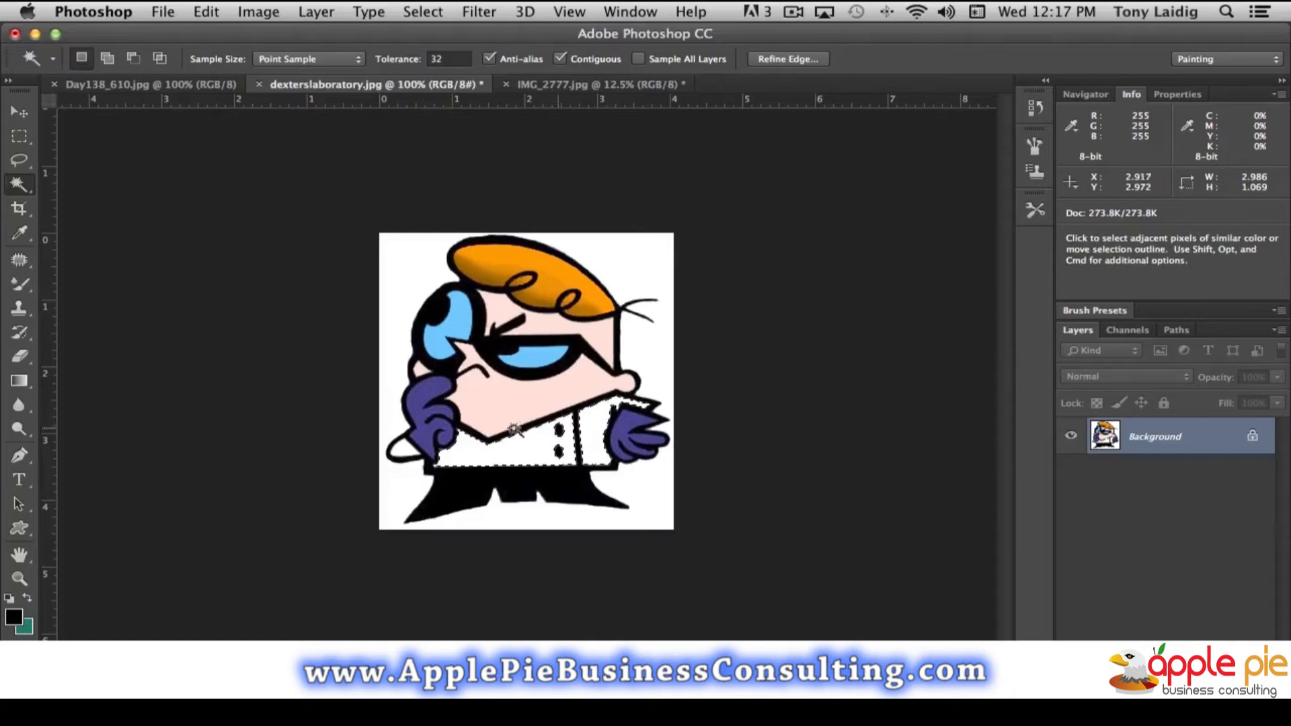
shift+click(404, 449)
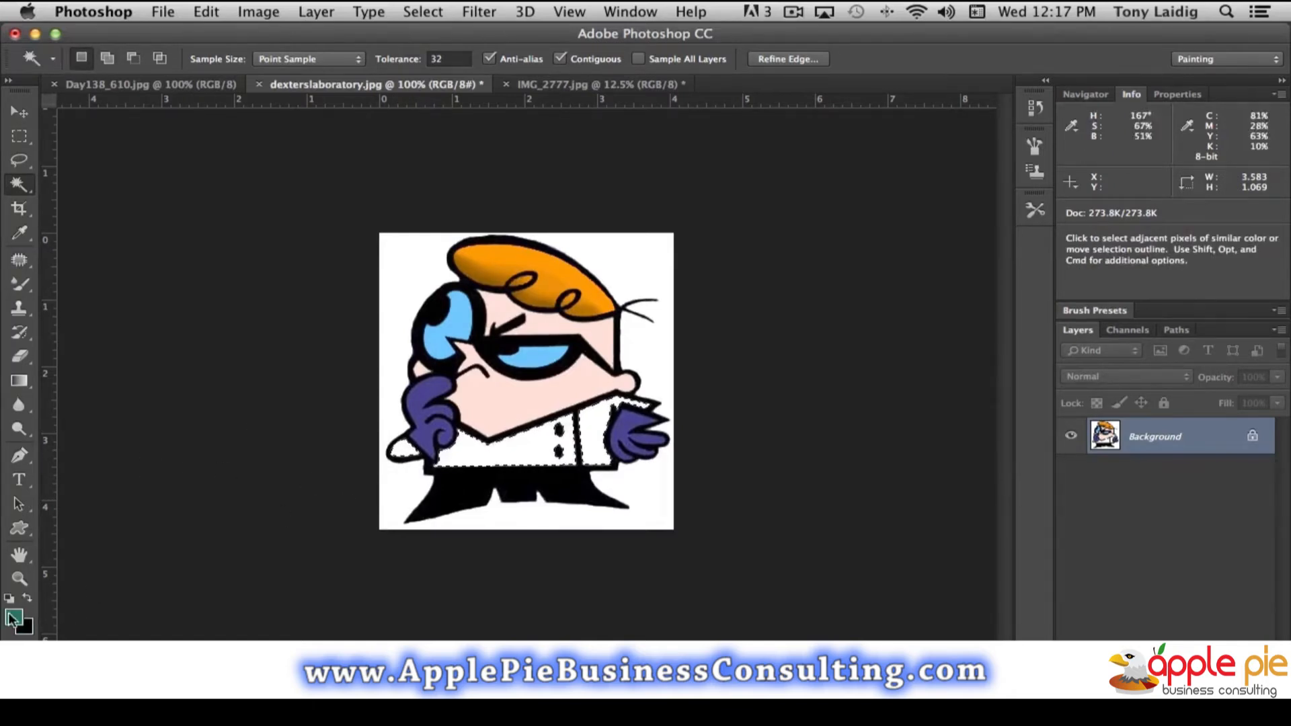
click(206, 13)
click(299, 290)
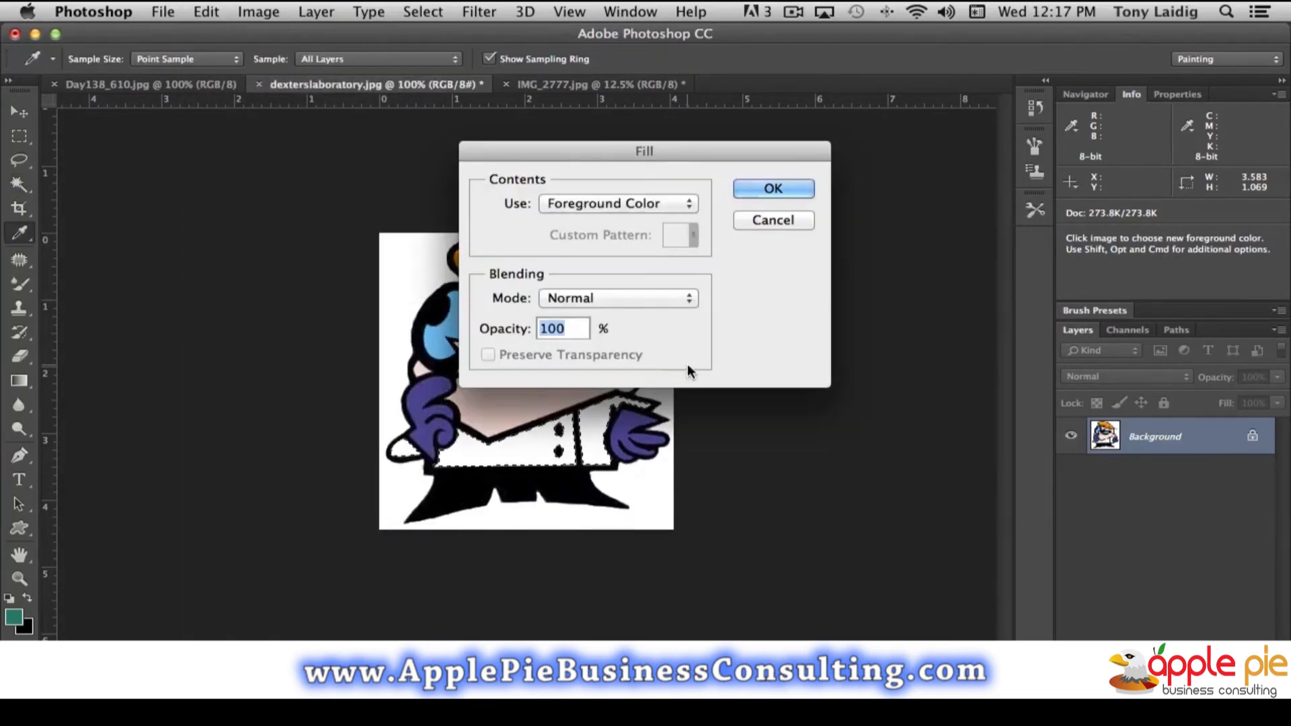
click(774, 220)
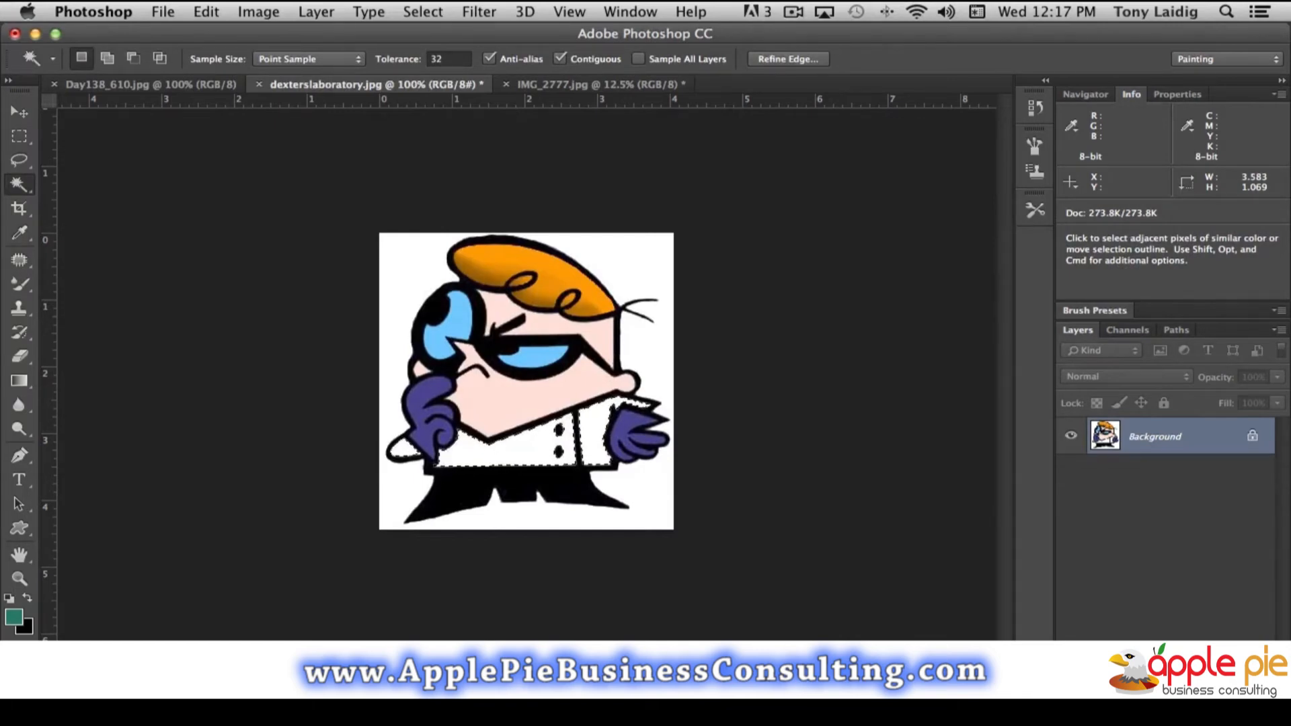
- Add a new layer above the background and expand the coat selection by 2 pixels
click(1217, 713)
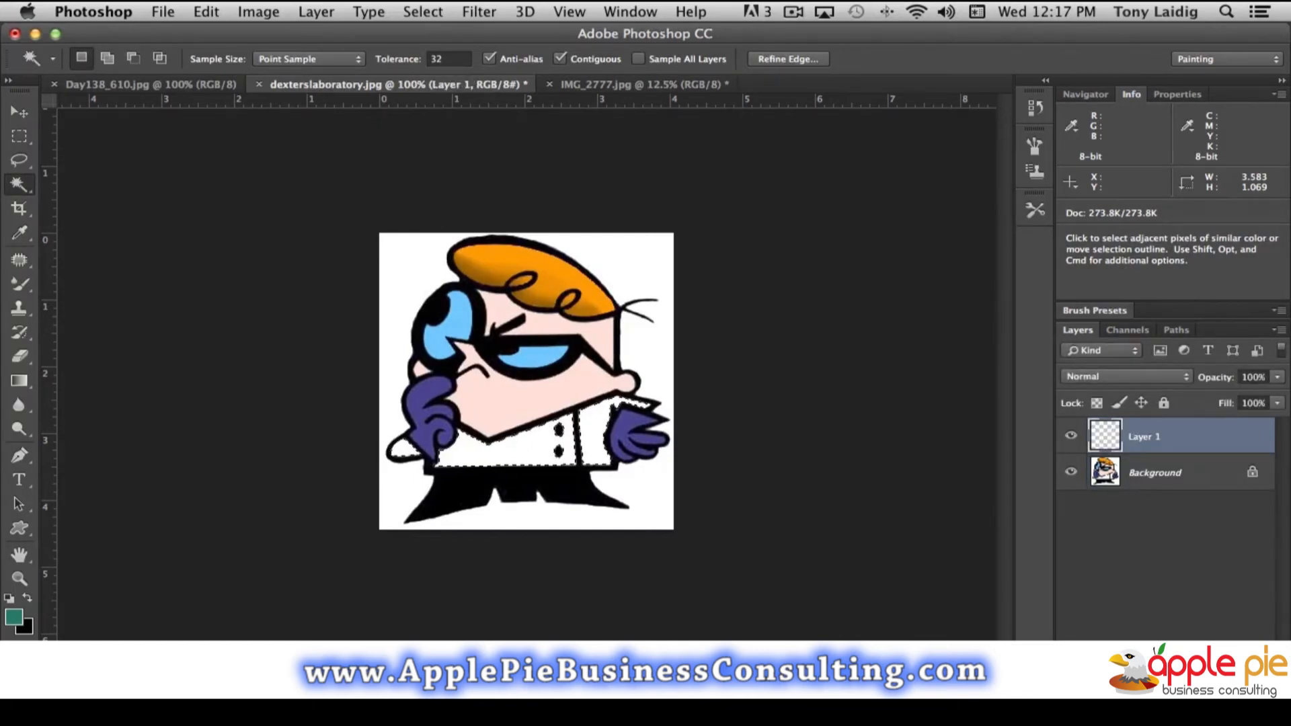
click(205, 13)
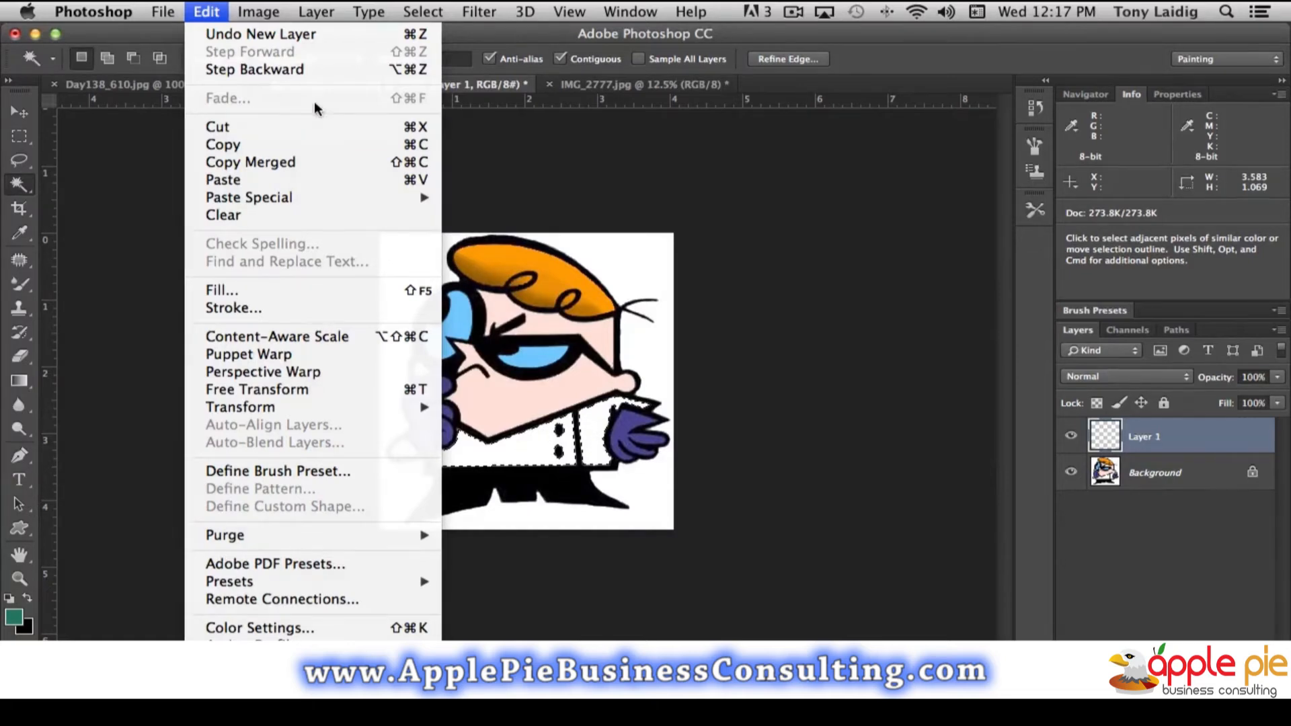
mouse_move(391, 12)
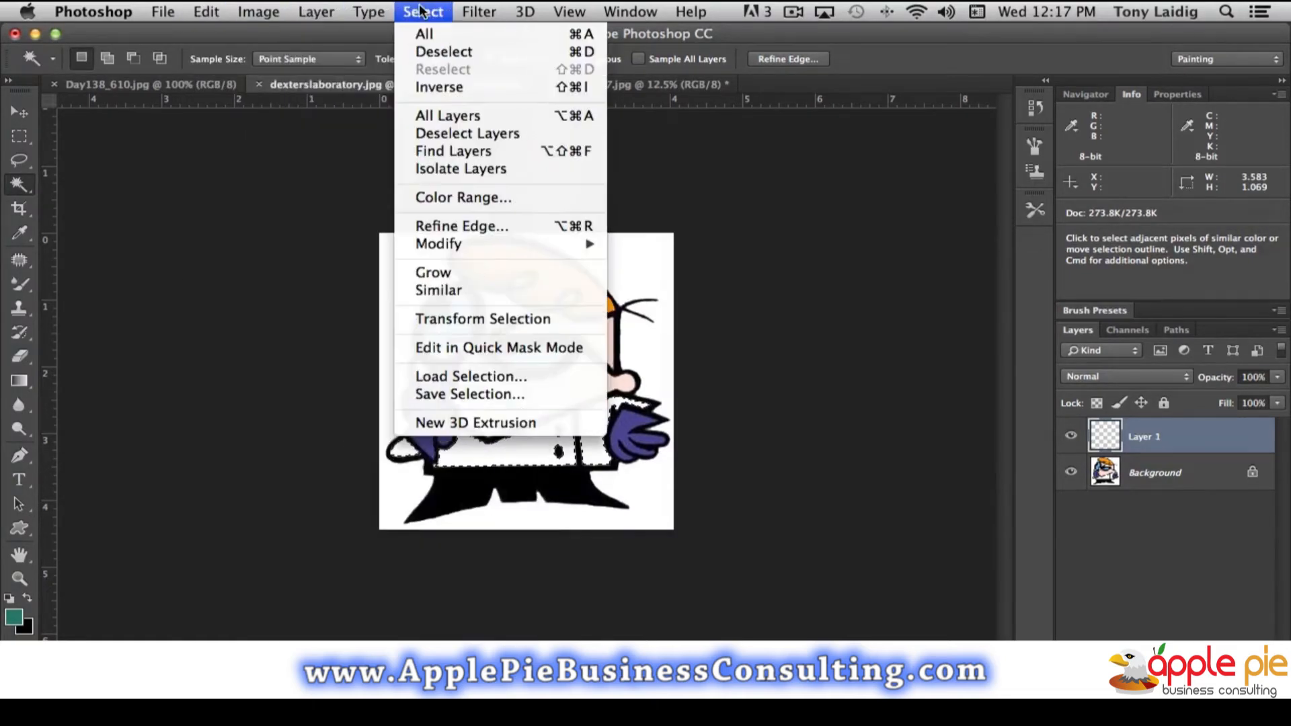
mouse_move(471, 243)
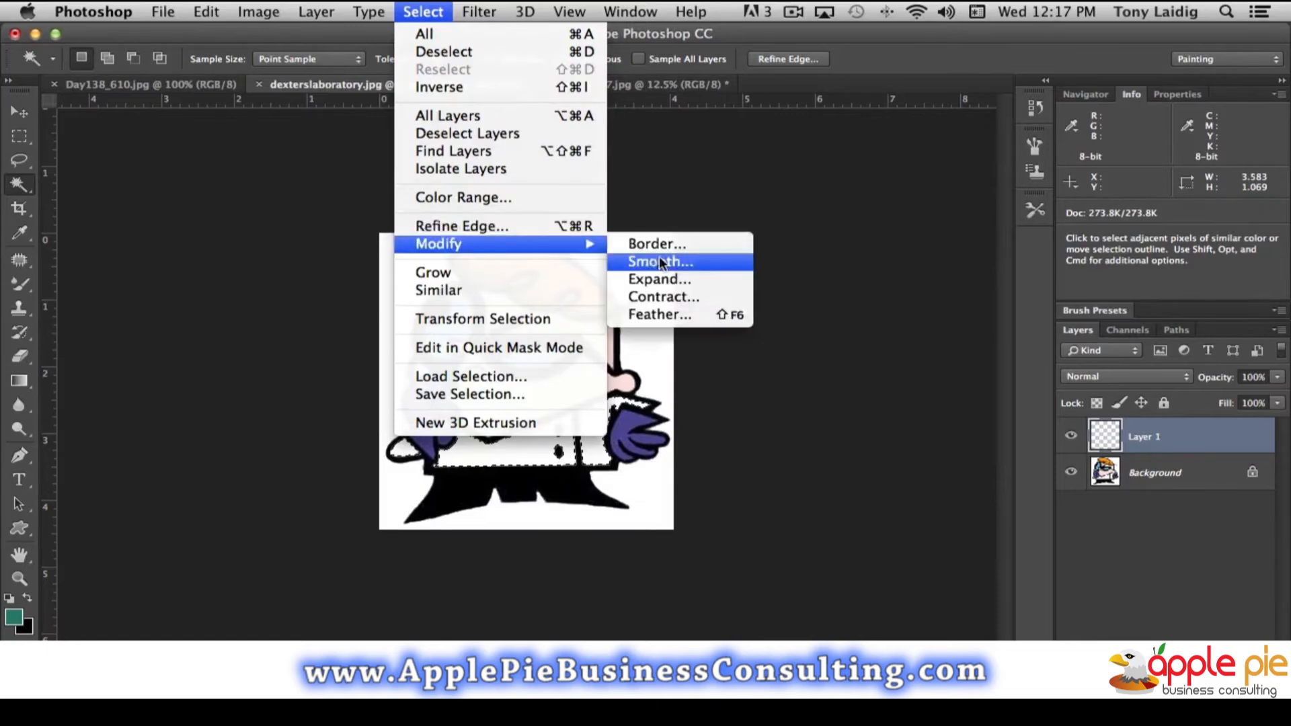
click(668, 281)
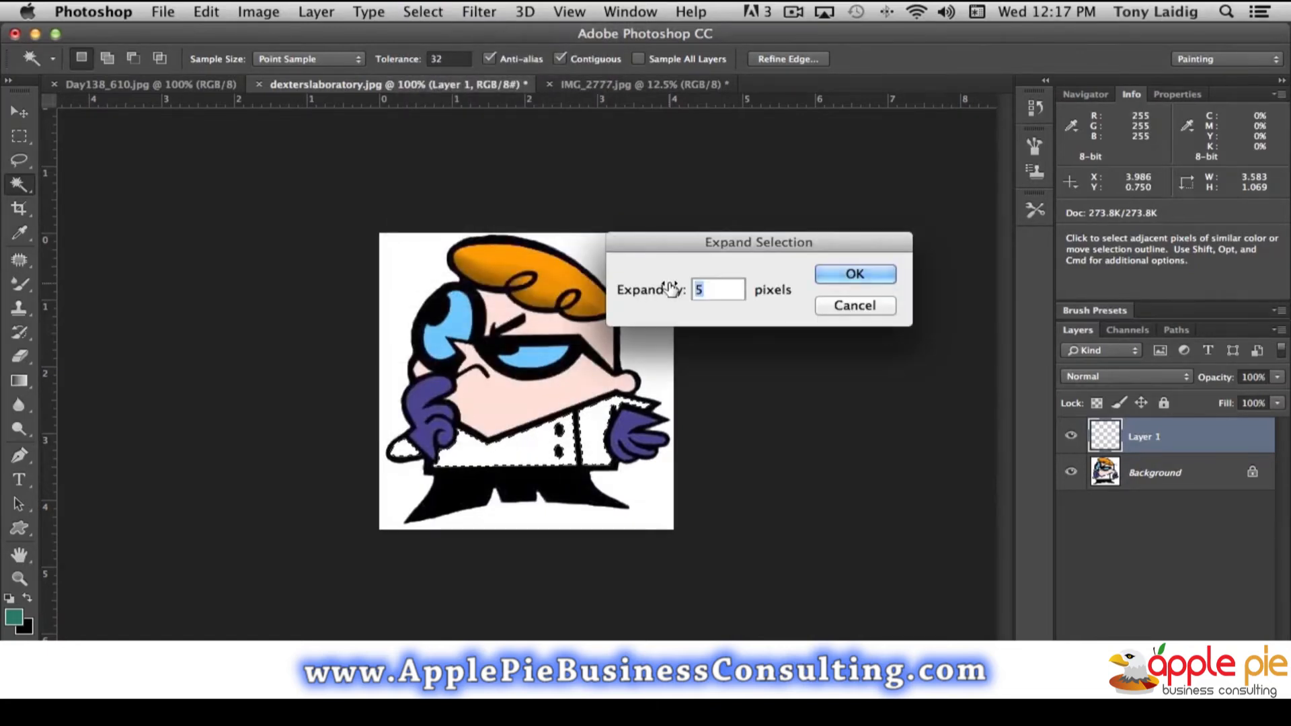
text(2)
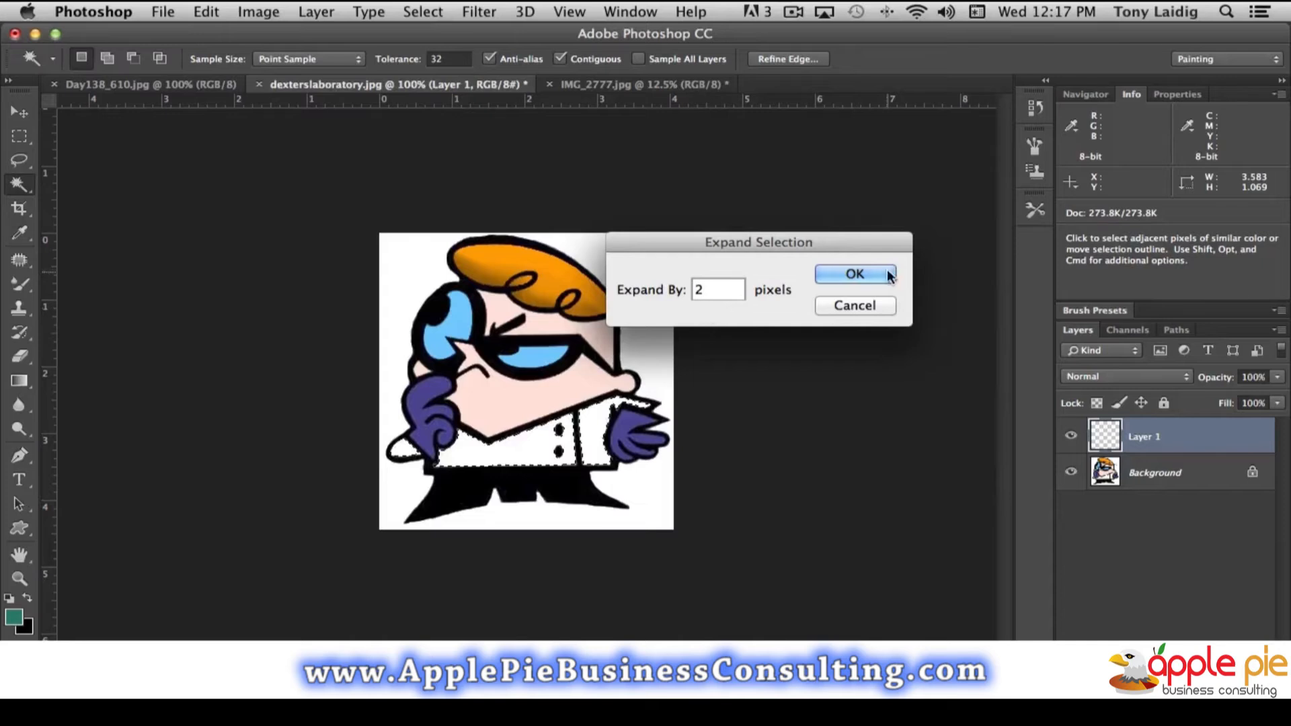
click(846, 273)
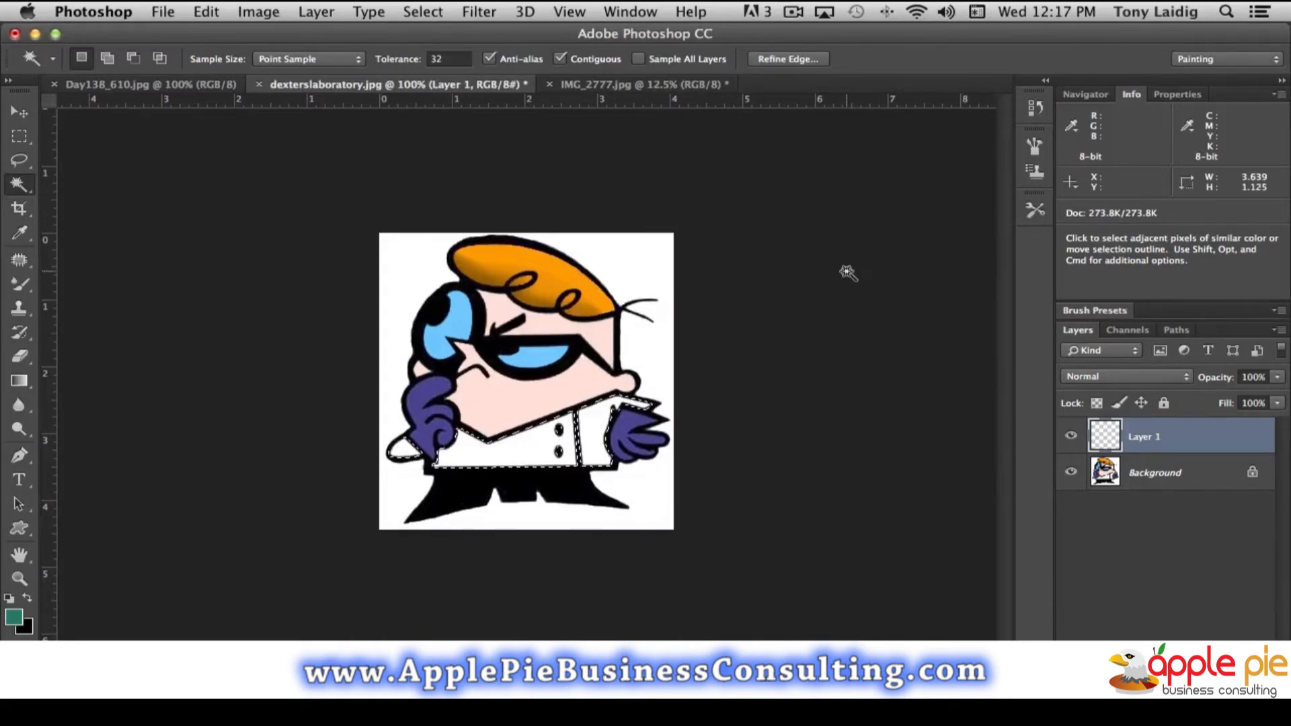
- Fill the coat selection on the new layer with the green foreground color at 100% opacity, and deselect
click(206, 12)
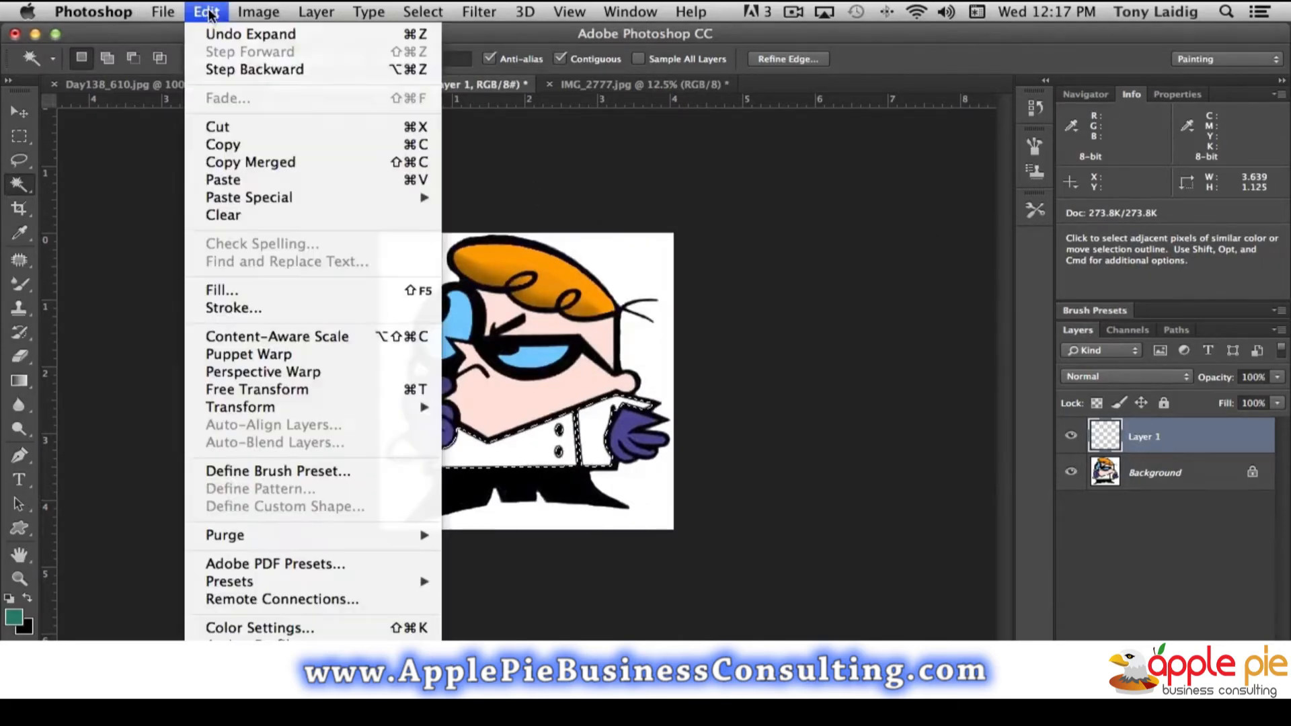
click(273, 293)
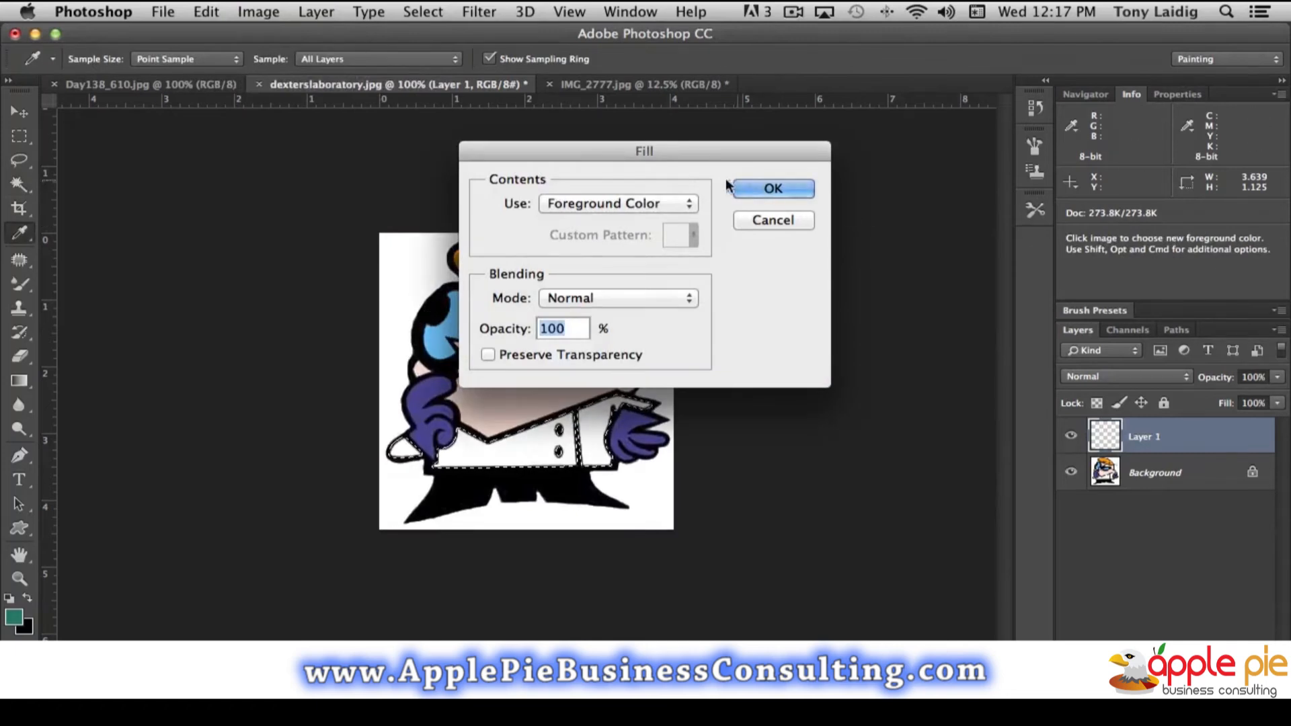
click(787, 190)
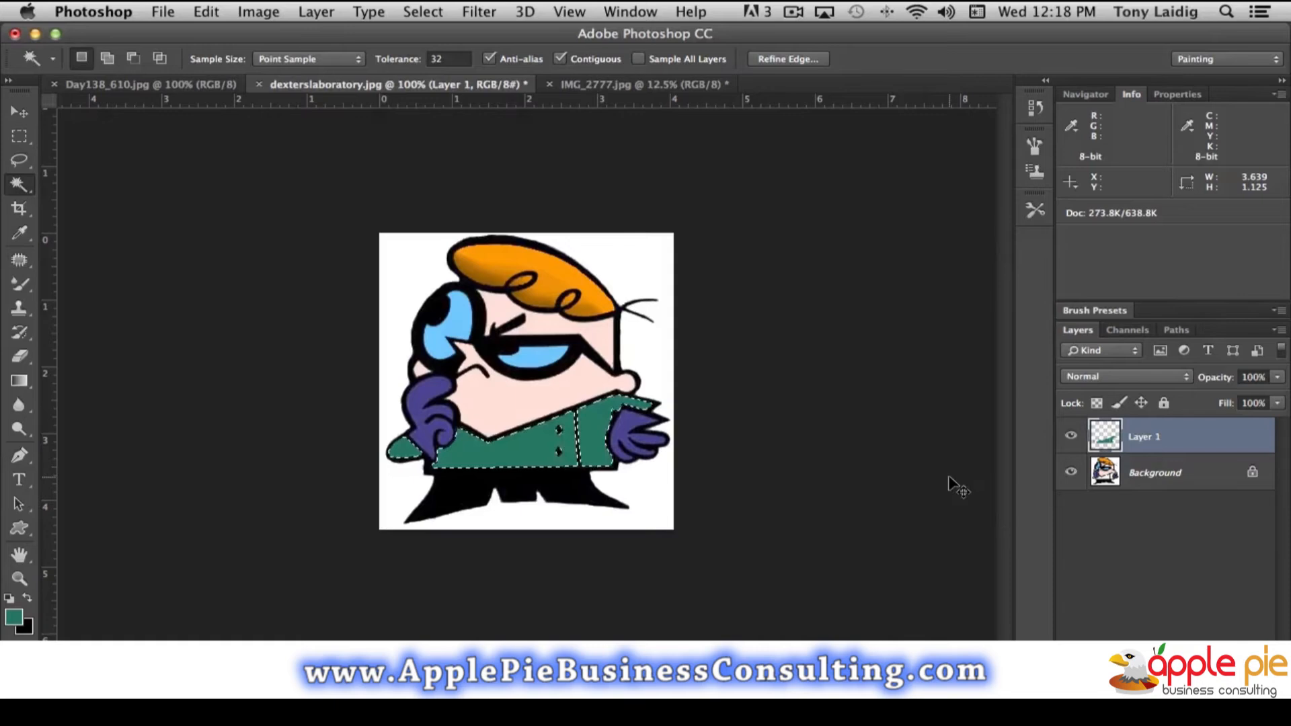
key(super+d)
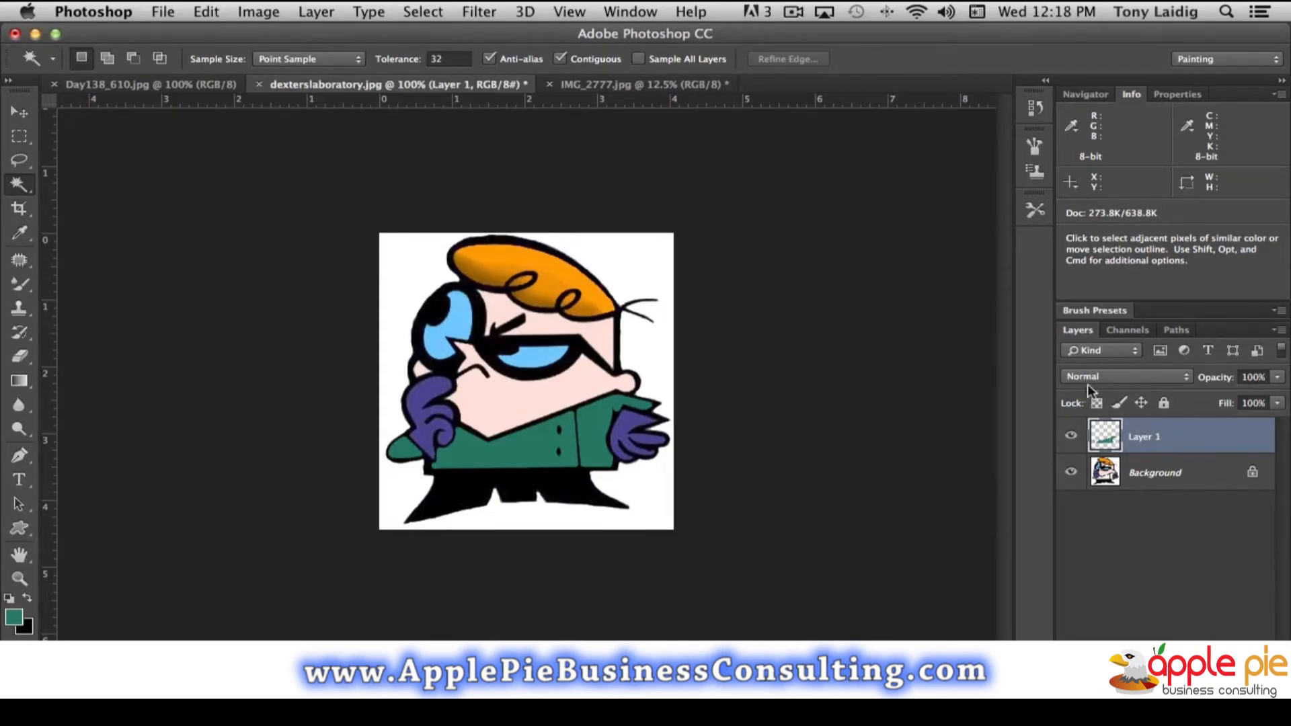
- Set the green coat layer's blending mode to Multiply and lock its transparent pixels
click(1097, 374)
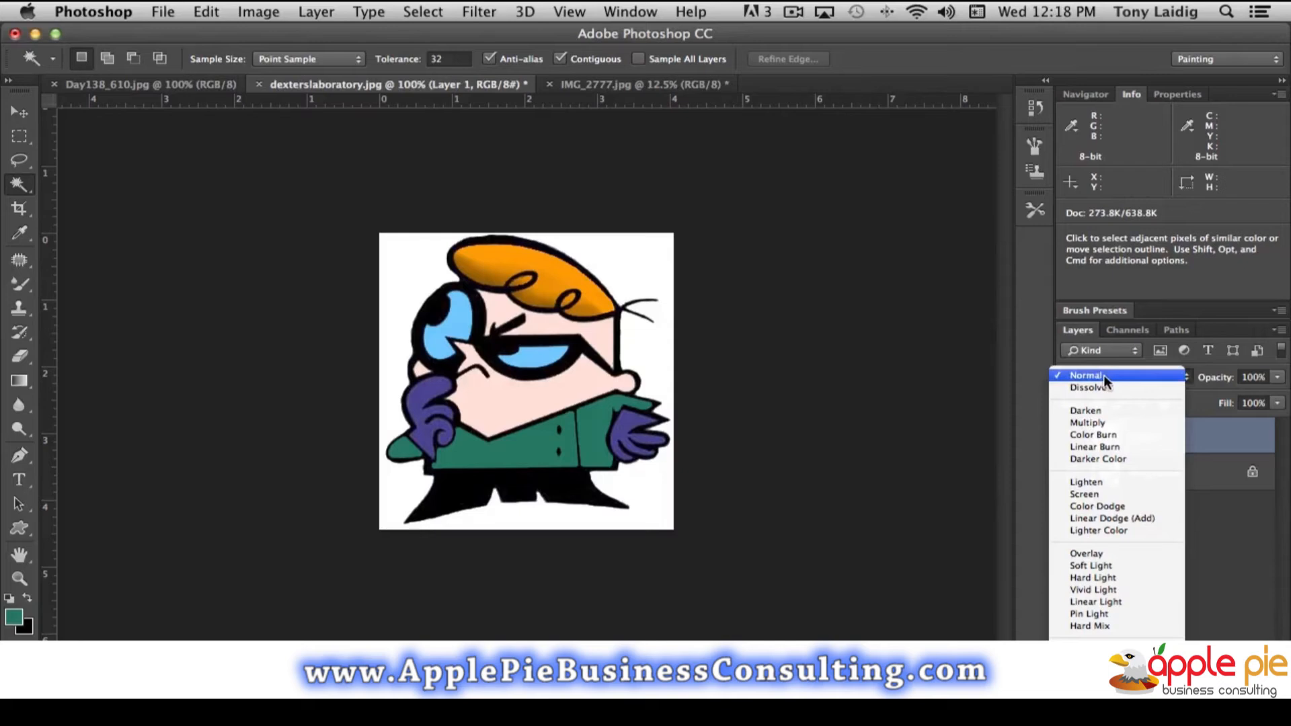
click(1099, 421)
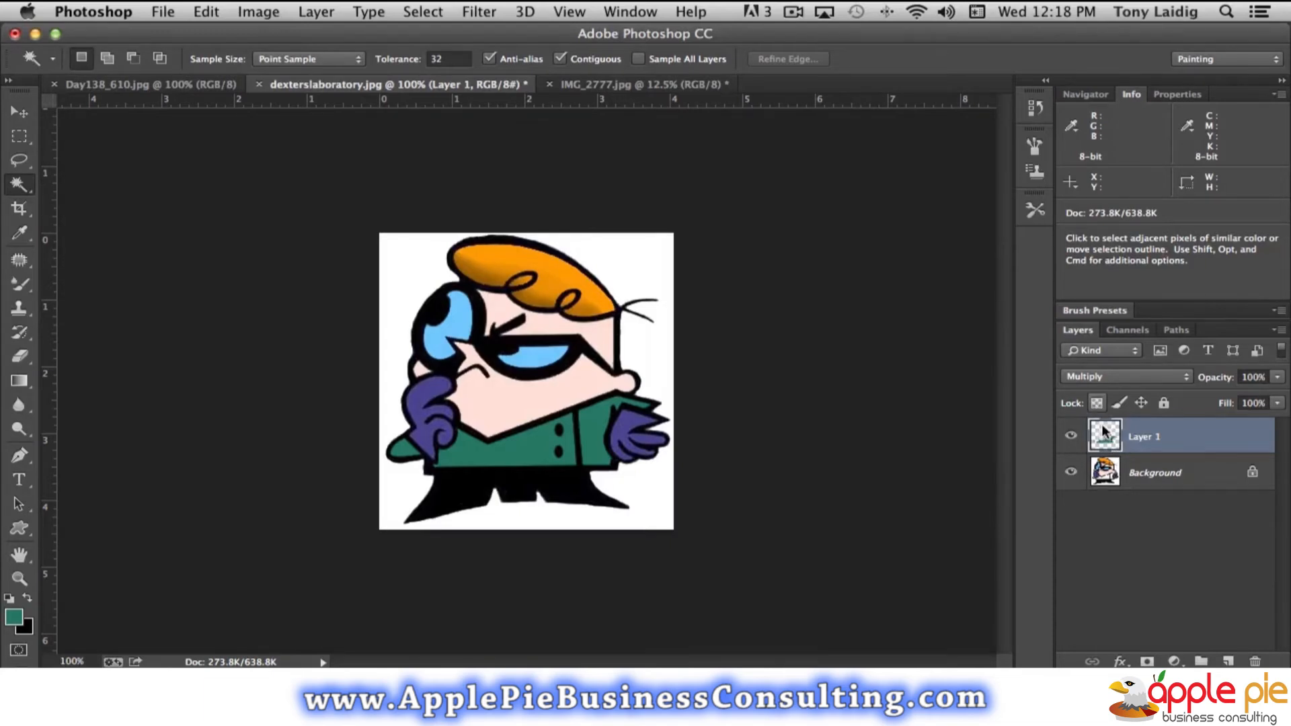
click(1097, 403)
- Lighten the upper edges of the green coat and its sleeves with the Dodge tool, using the Midtones range and a 28 px brush
click(18, 431)
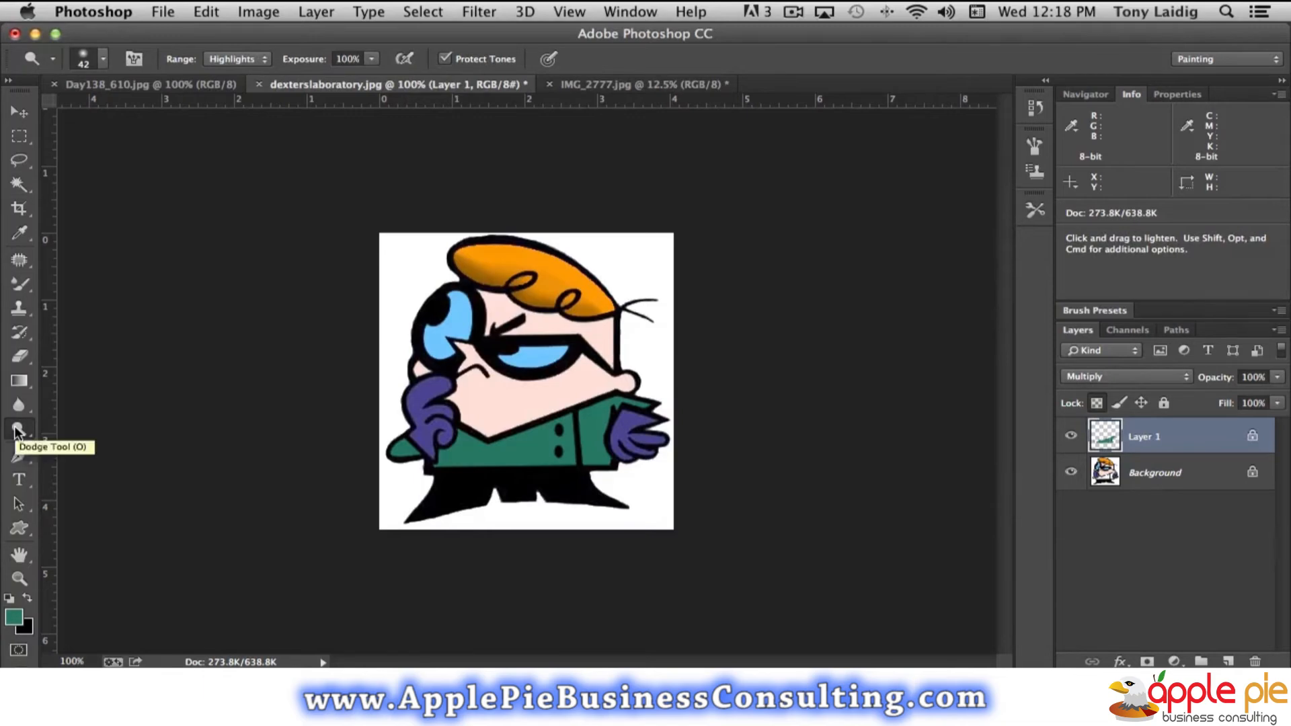
click(232, 59)
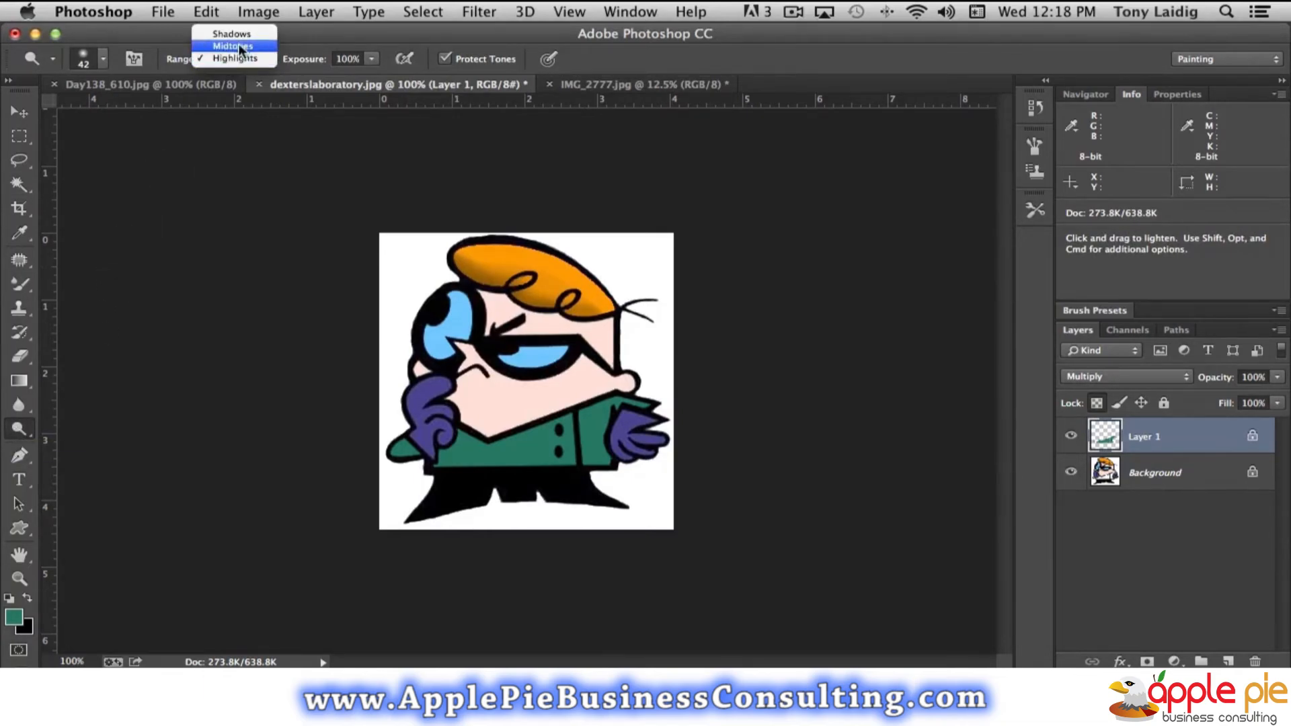
click(235, 45)
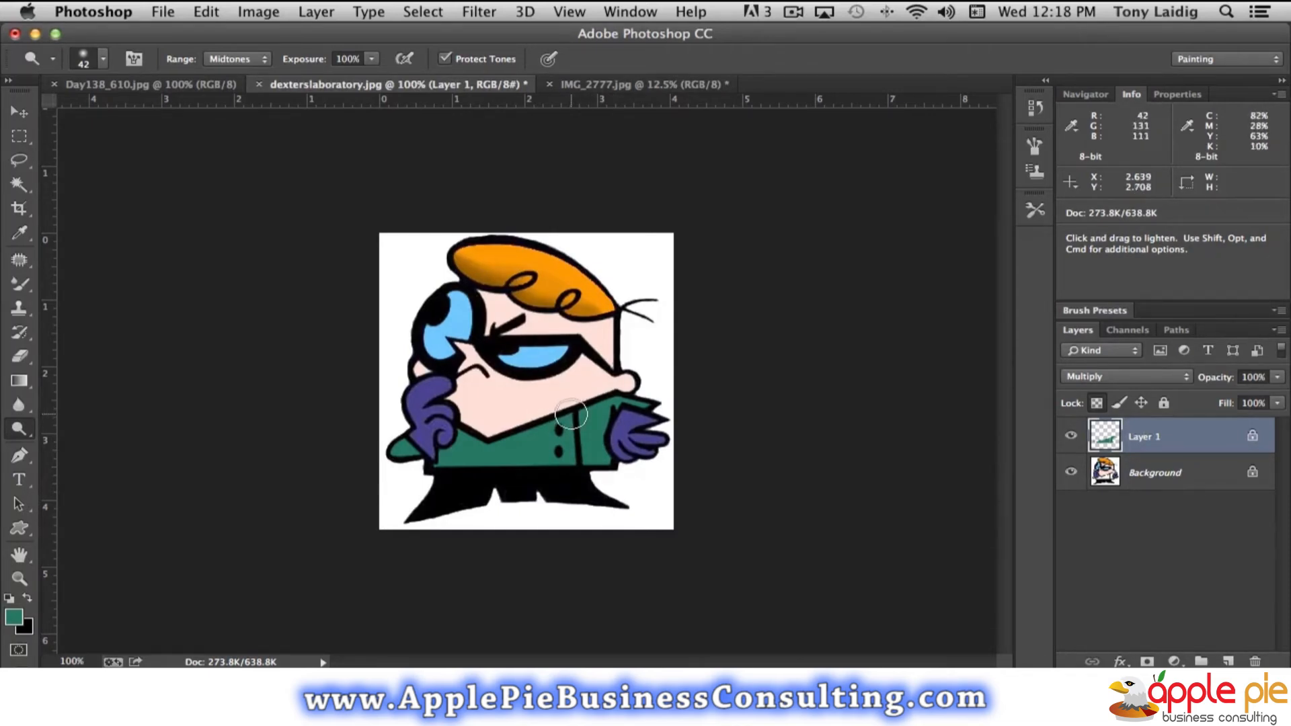
click(104, 60)
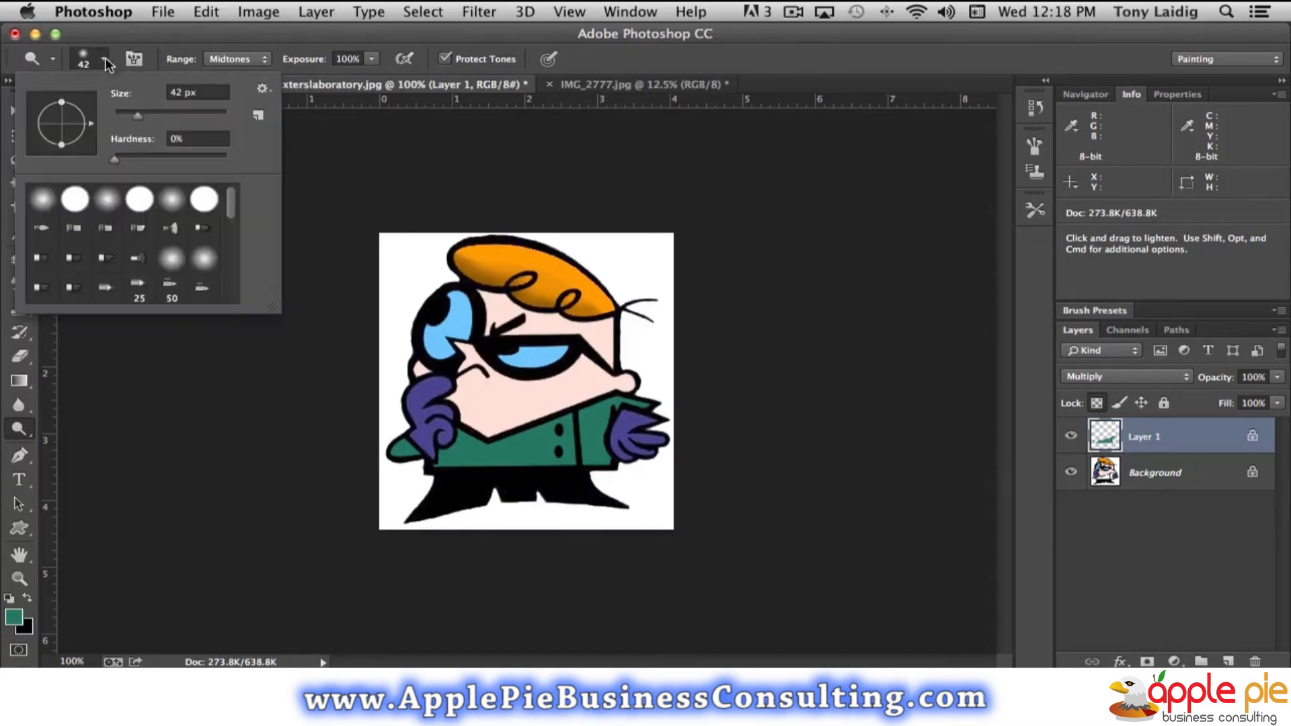
drag(147, 116, 128, 113)
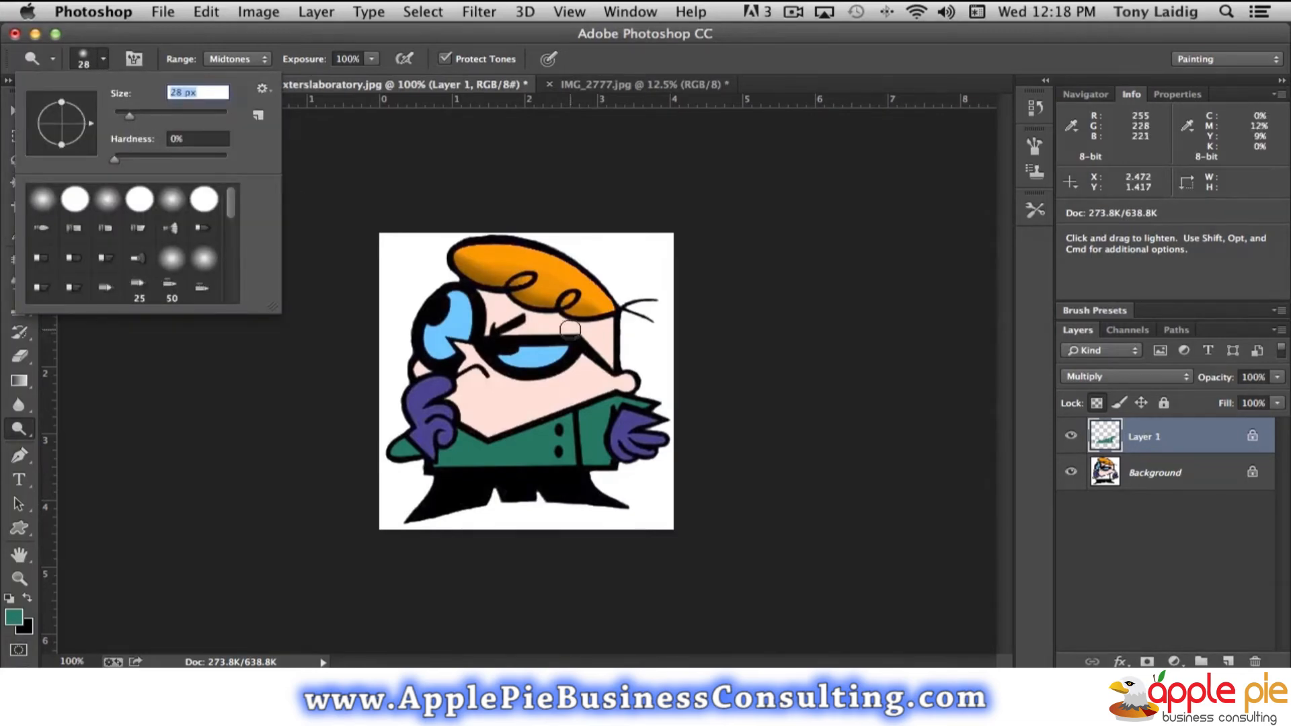
click(562, 416)
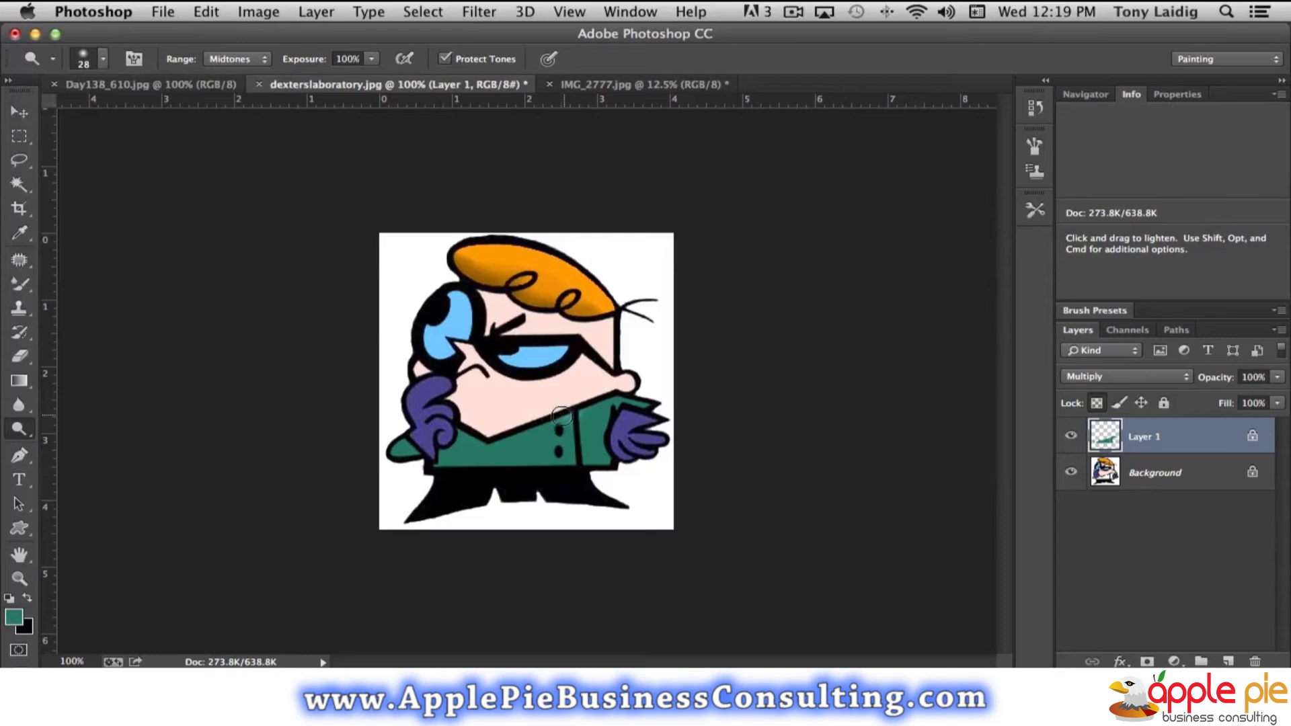
drag(543, 426, 503, 437)
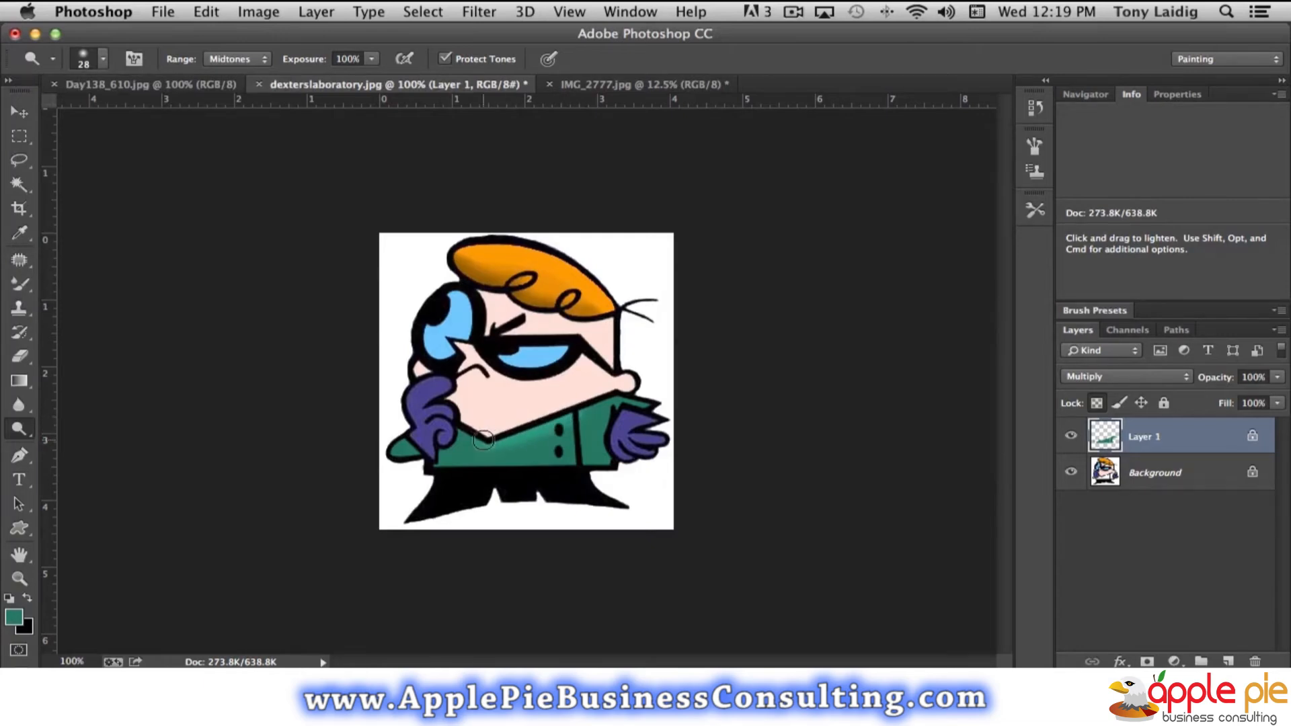
mouse_move(492, 443)
mouse_down()
mouse_move(624, 392)
mouse_move(663, 406)
mouse_up()
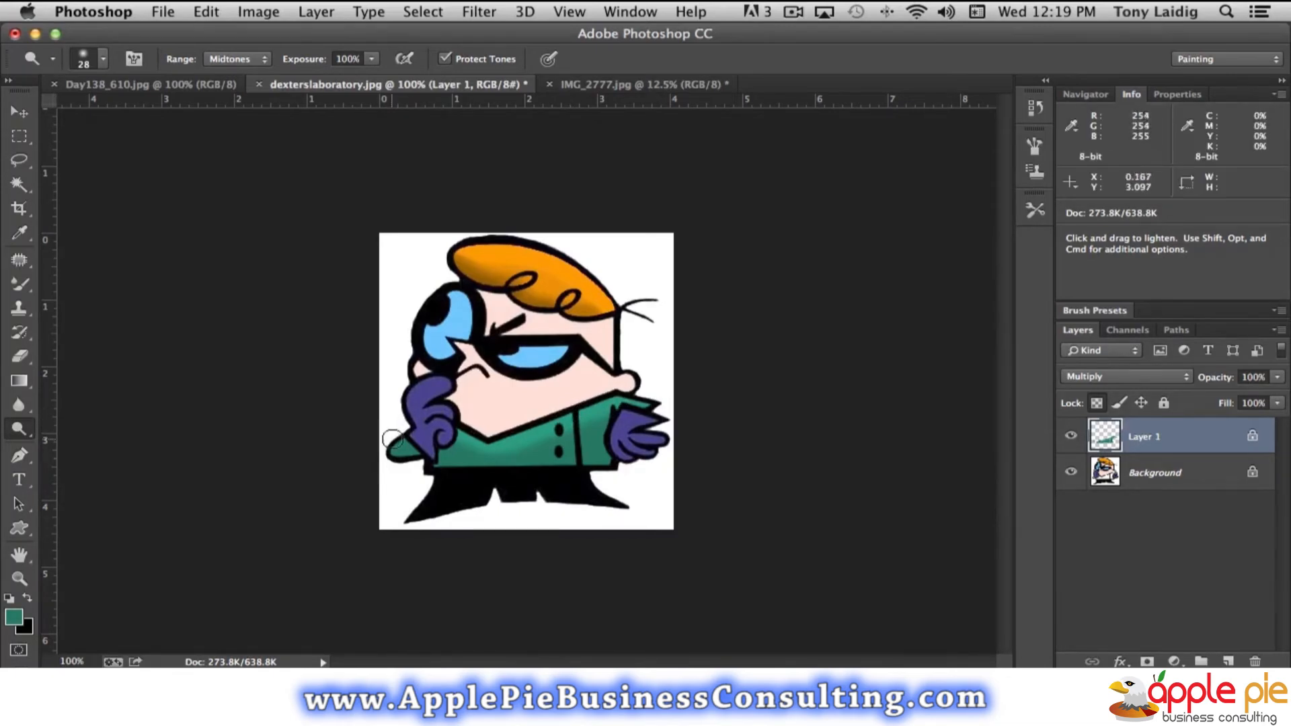
drag(399, 436, 389, 445)
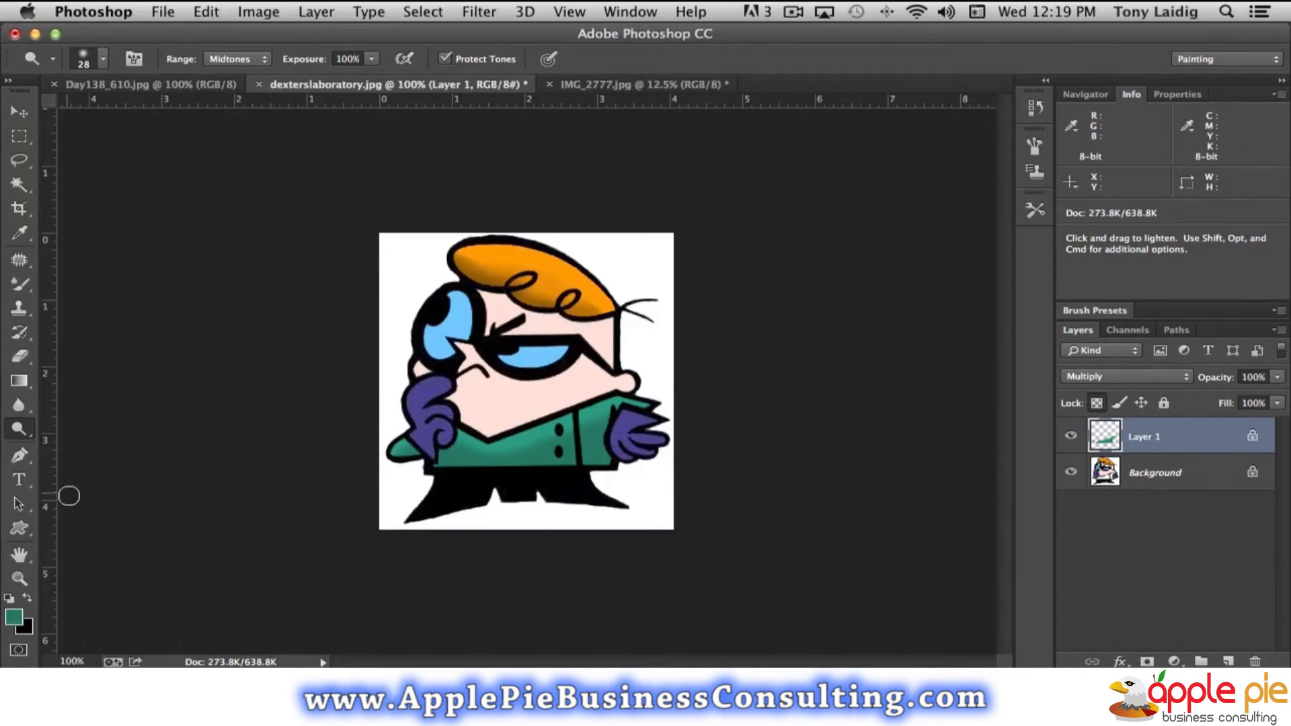
- Darken the green coat's bottom edge with the Burn tool, using a 22 px brush and the Highlights range
click(19, 427)
click(97, 441)
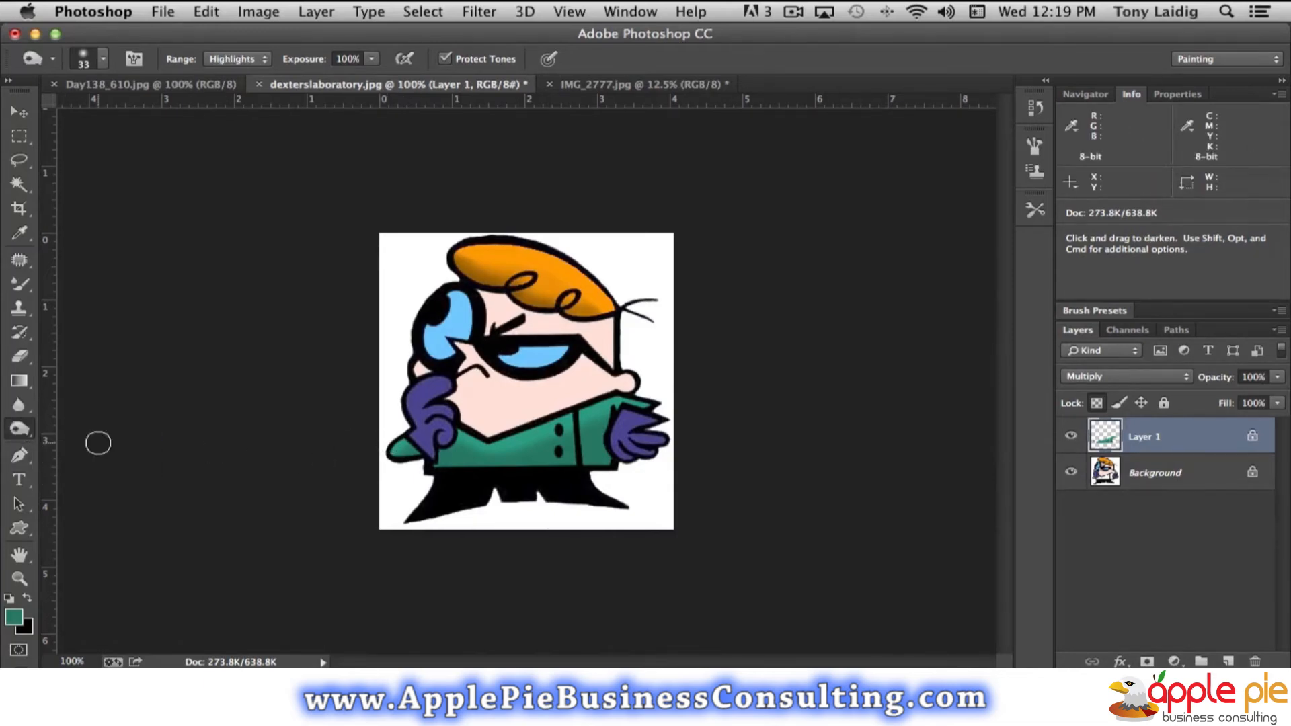
click(104, 60)
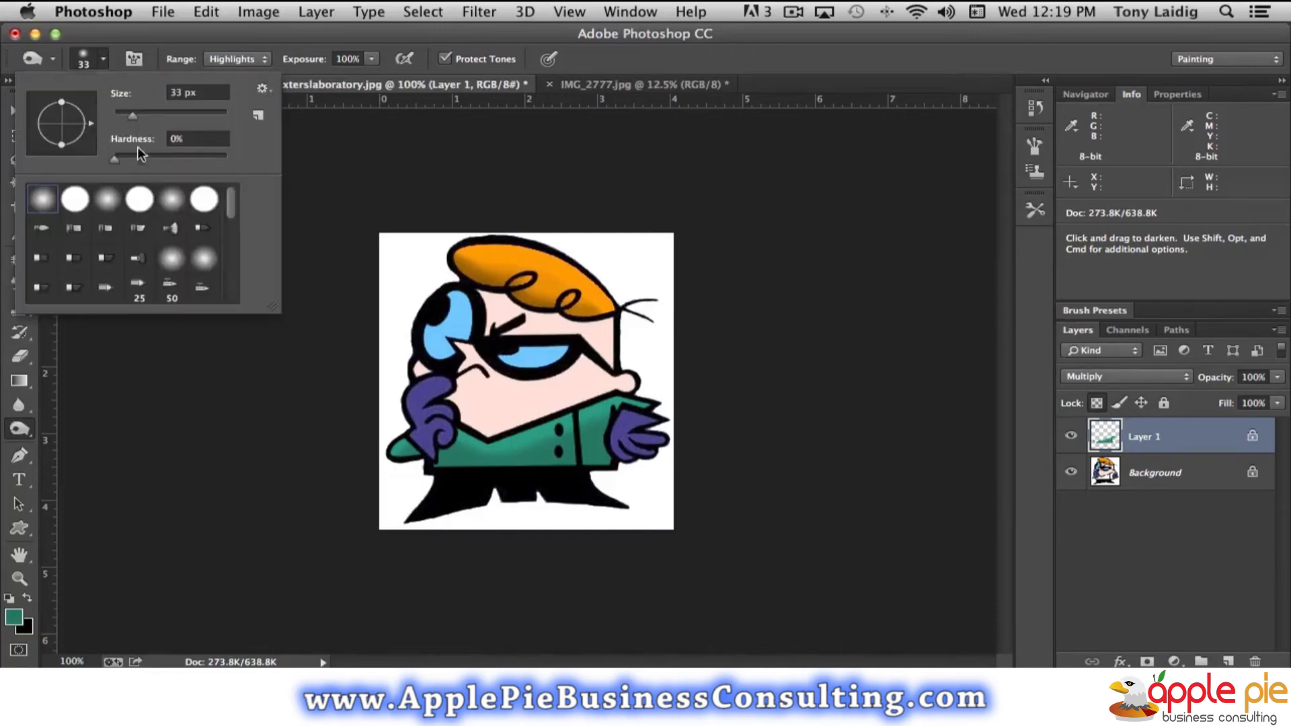
drag(133, 119, 128, 118)
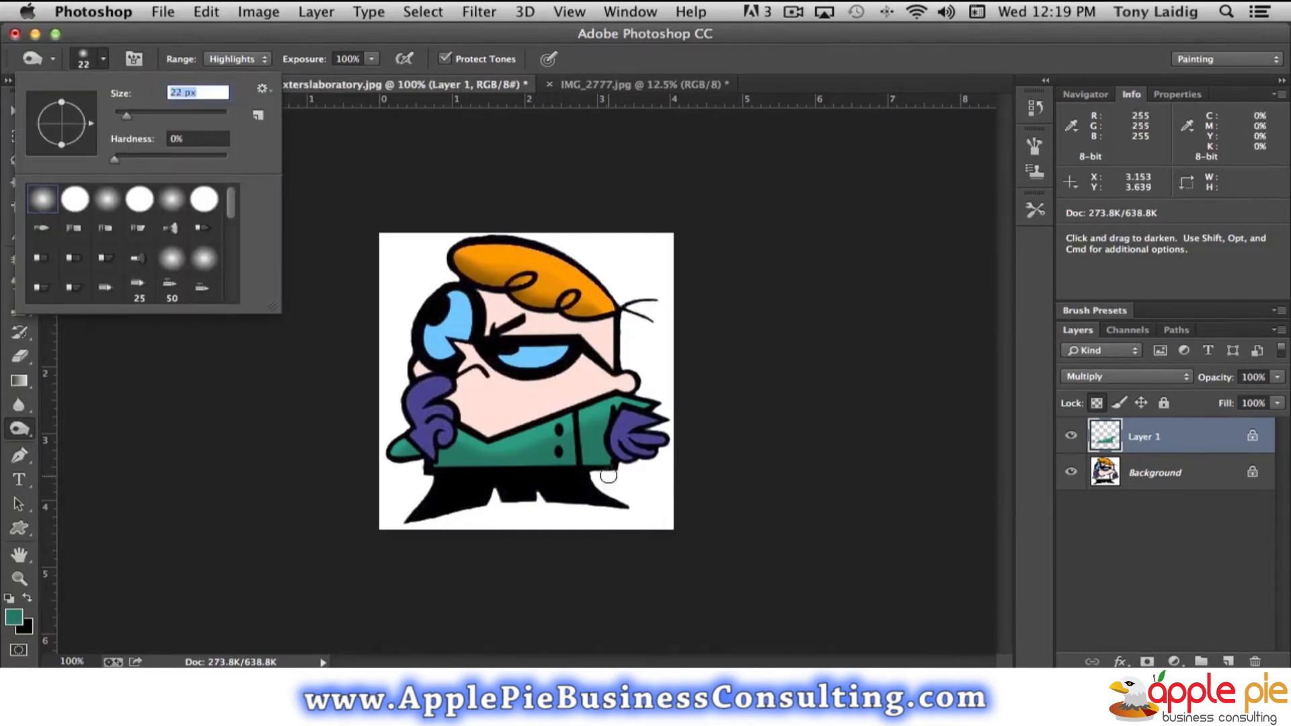
click(599, 466)
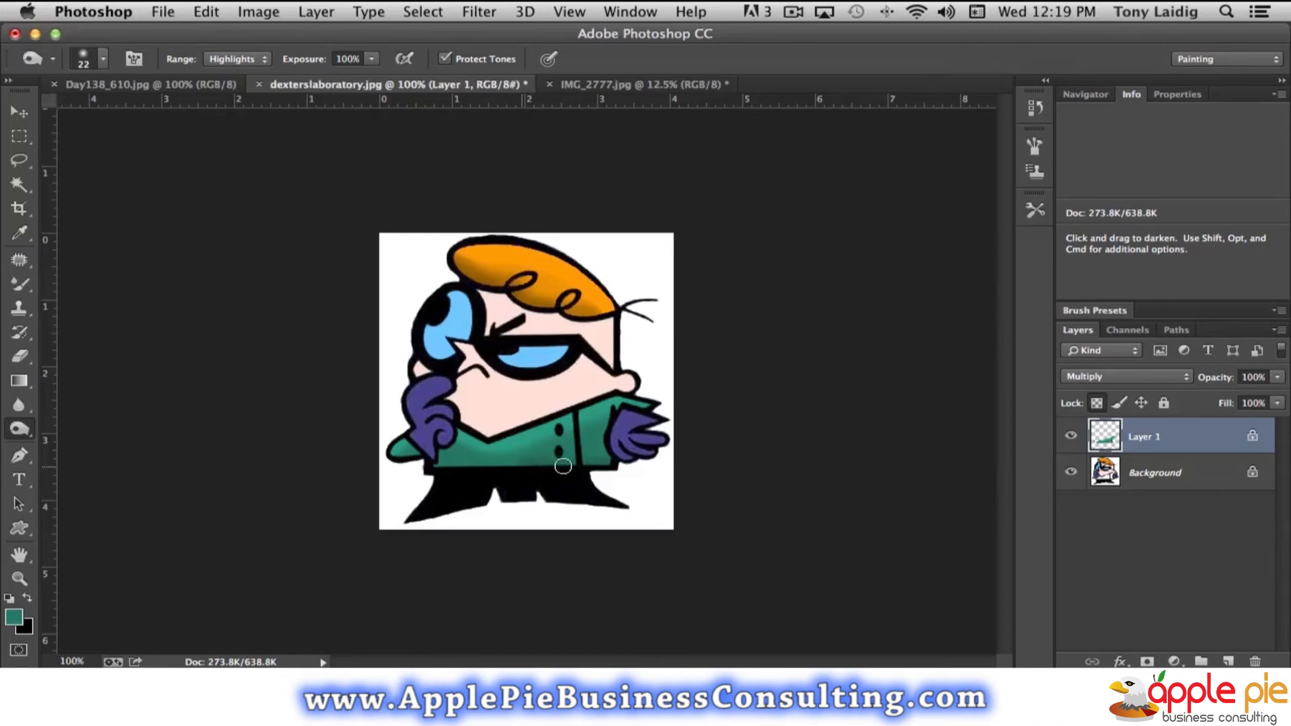
drag(535, 465, 471, 465)
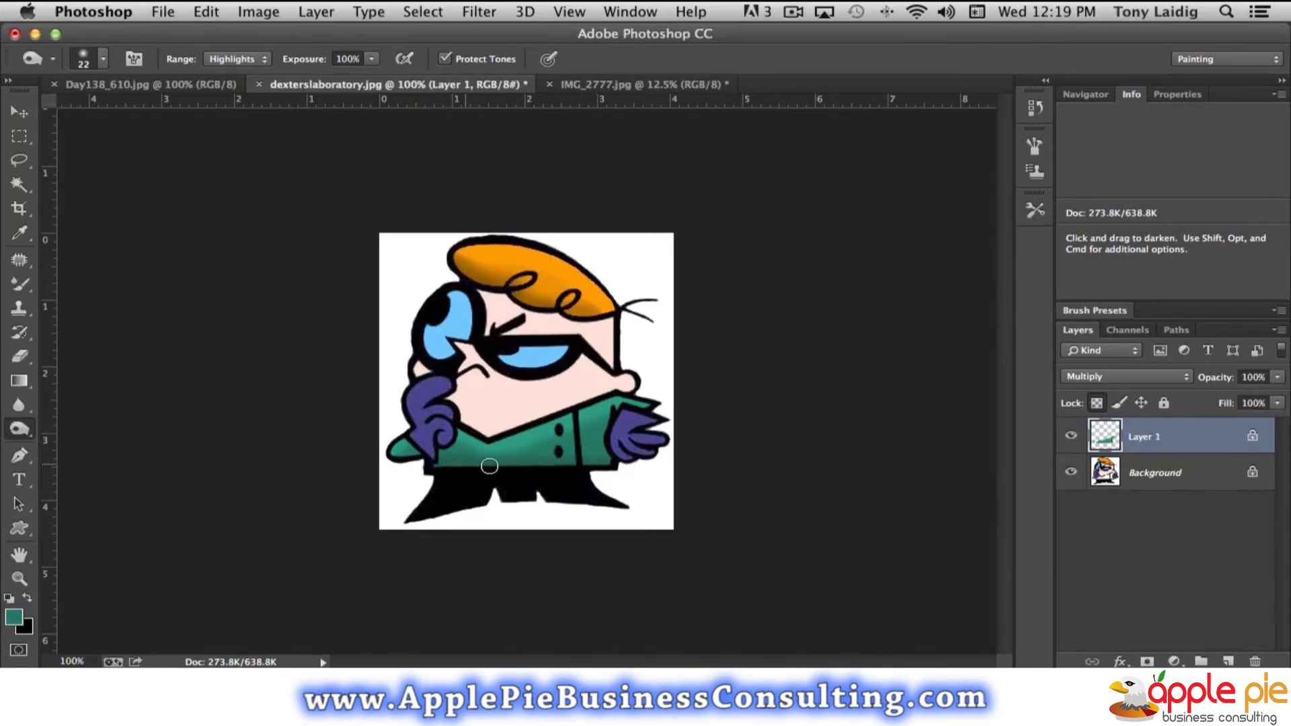
- Set the Burn range to Midtones and deepen the shading along the coat's bottom edge and sleeves
click(236, 45)
drag(603, 465, 406, 463)
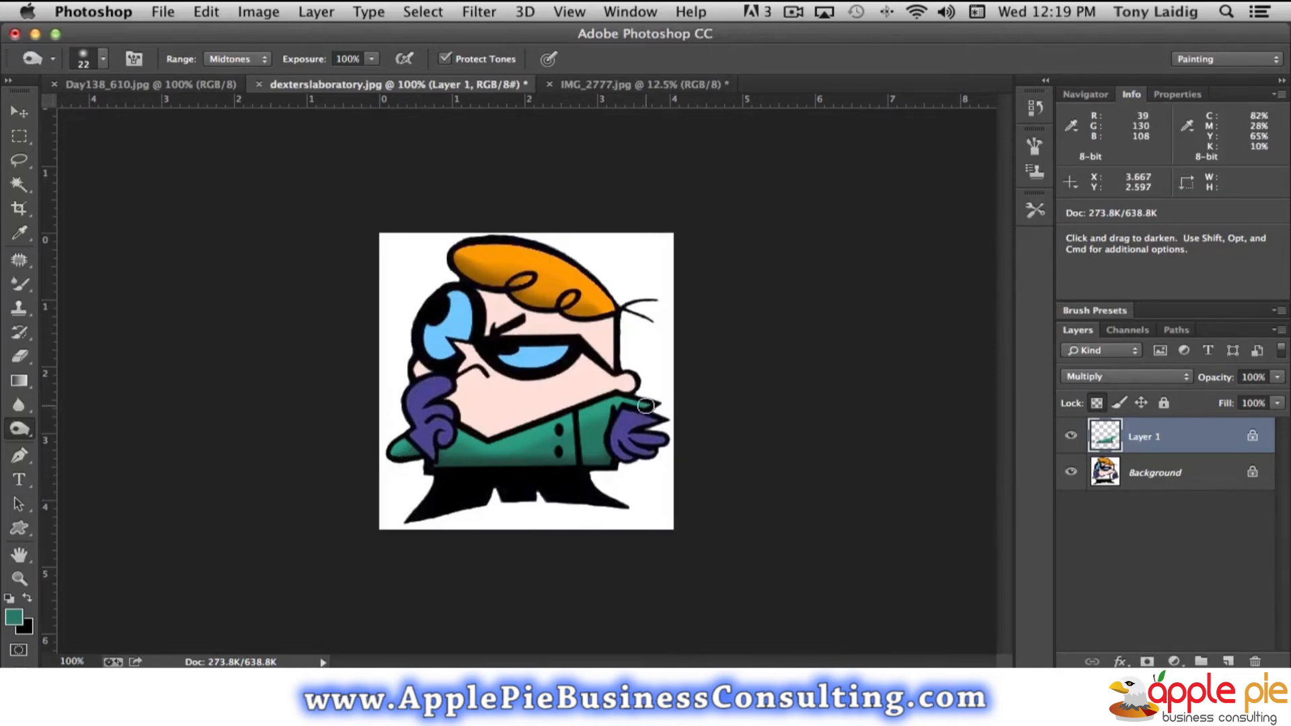
mouse_move(609, 436)
mouse_down()
mouse_move(610, 462)
mouse_move(609, 436)
mouse_move(597, 464)
mouse_move(462, 462)
mouse_up()
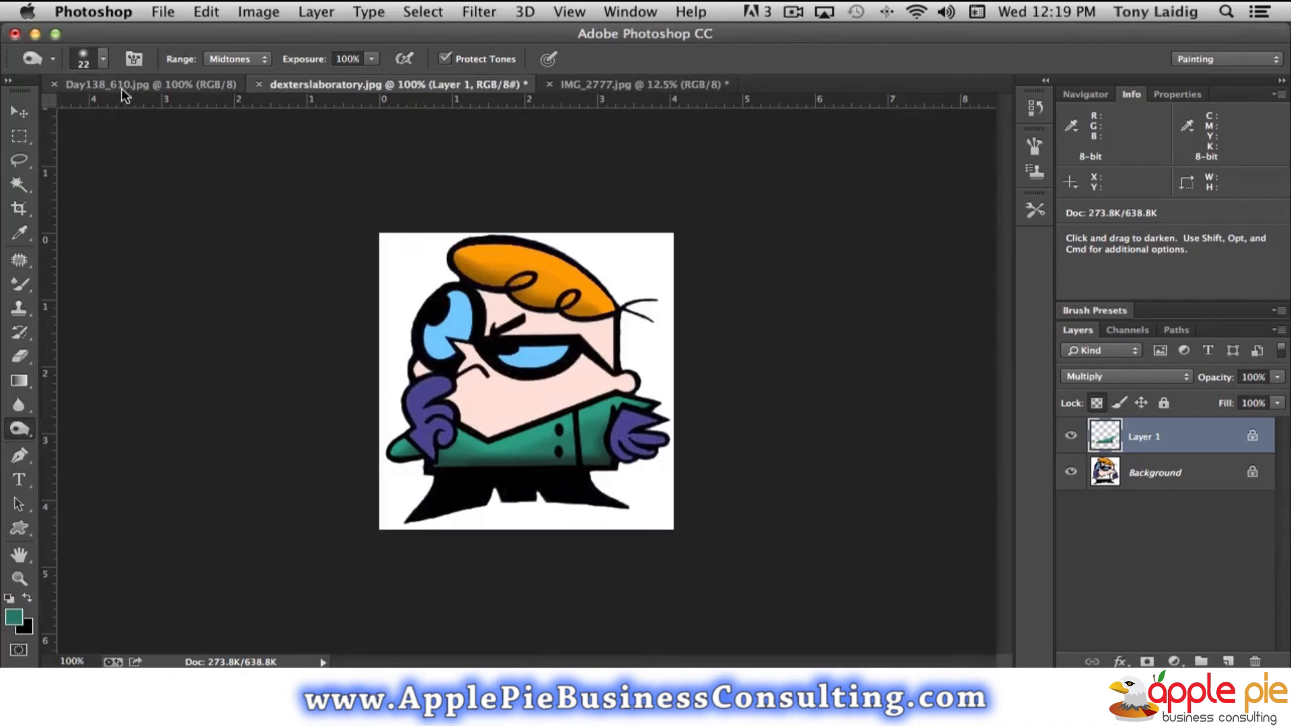
- Switch to the IMG_2777.jpg tomato photo and set the Sponge tool to a 236 px brush, Desaturate mode and 100% flow
click(659, 85)
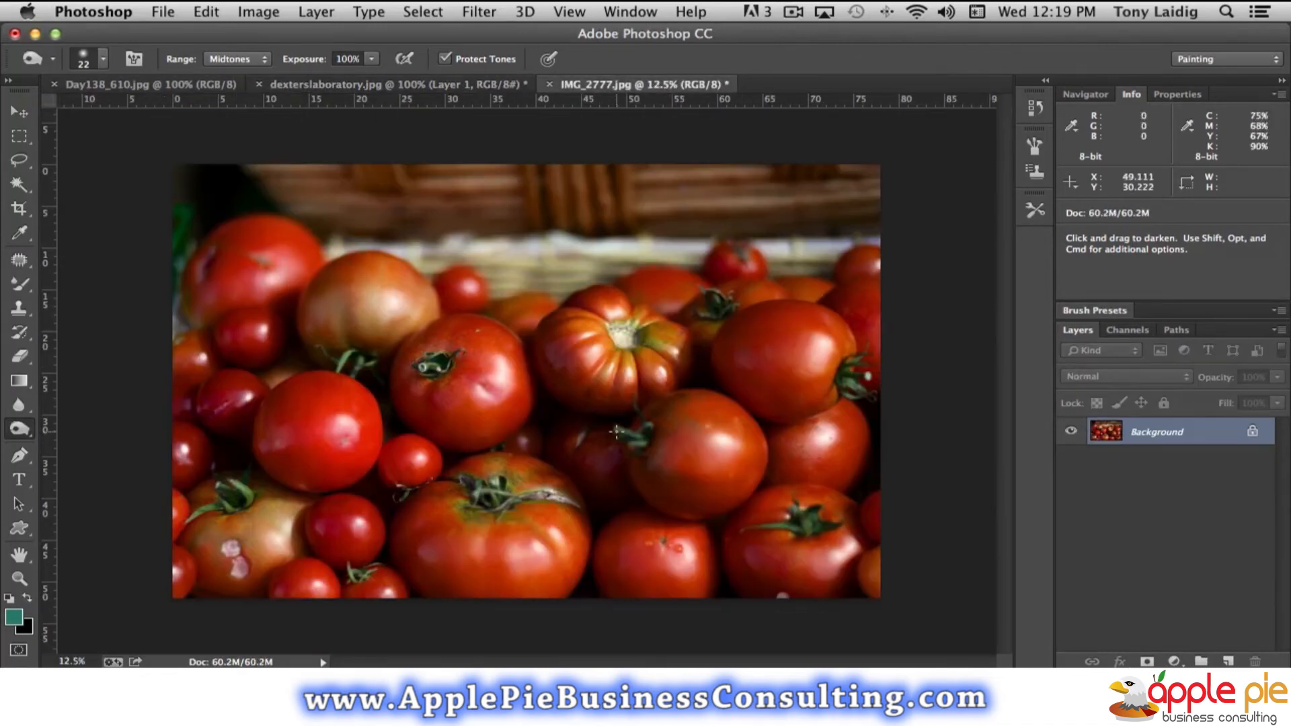
click(22, 430)
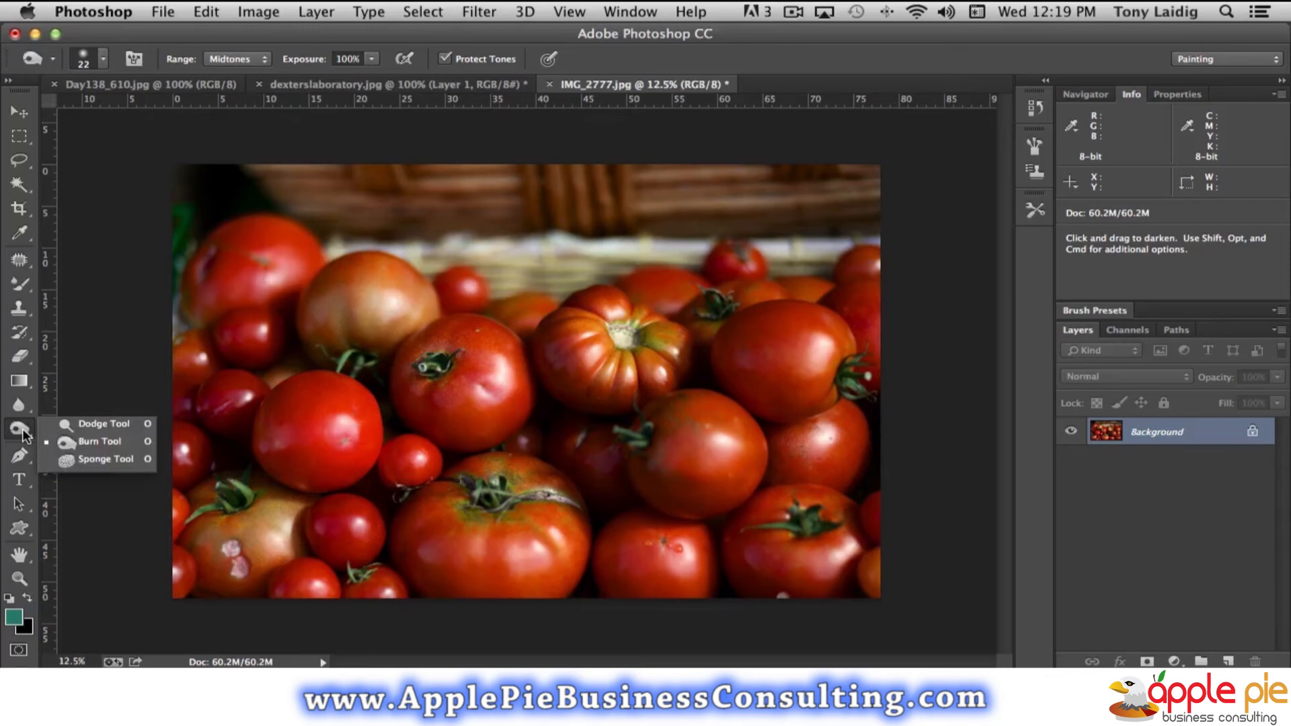
click(124, 458)
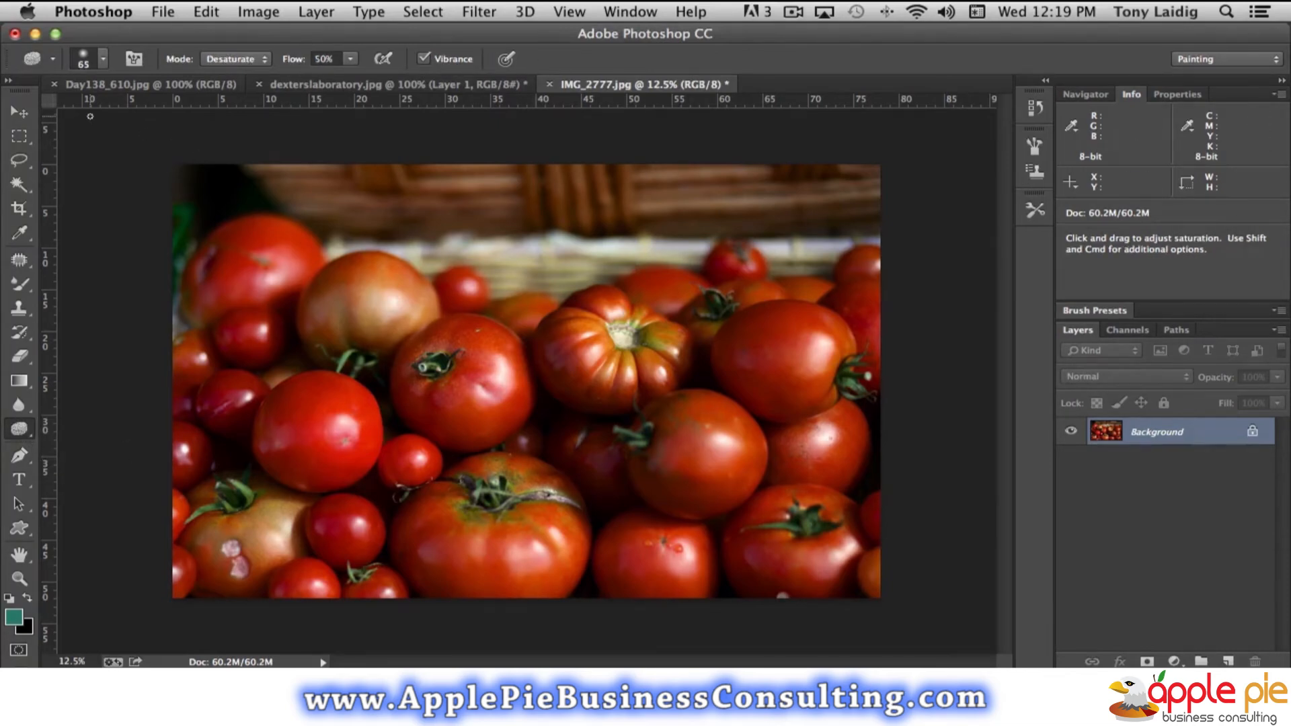
click(103, 59)
drag(152, 120, 201, 121)
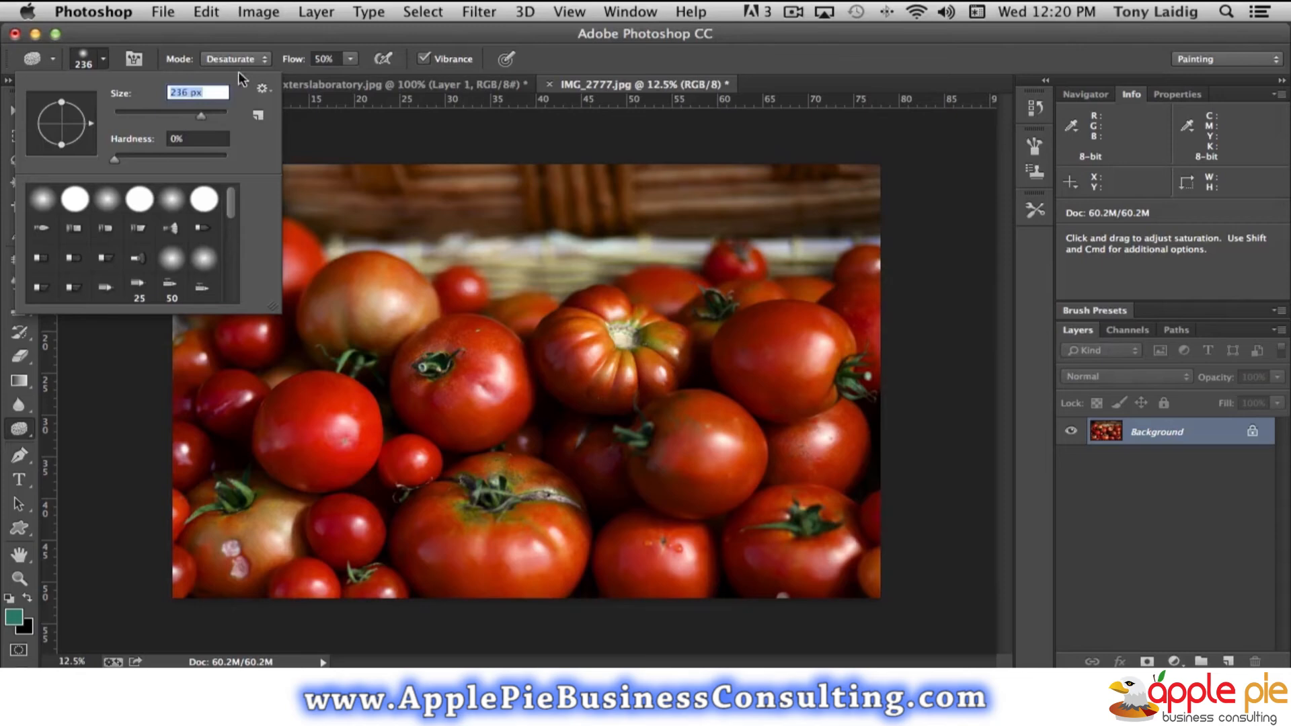
click(225, 33)
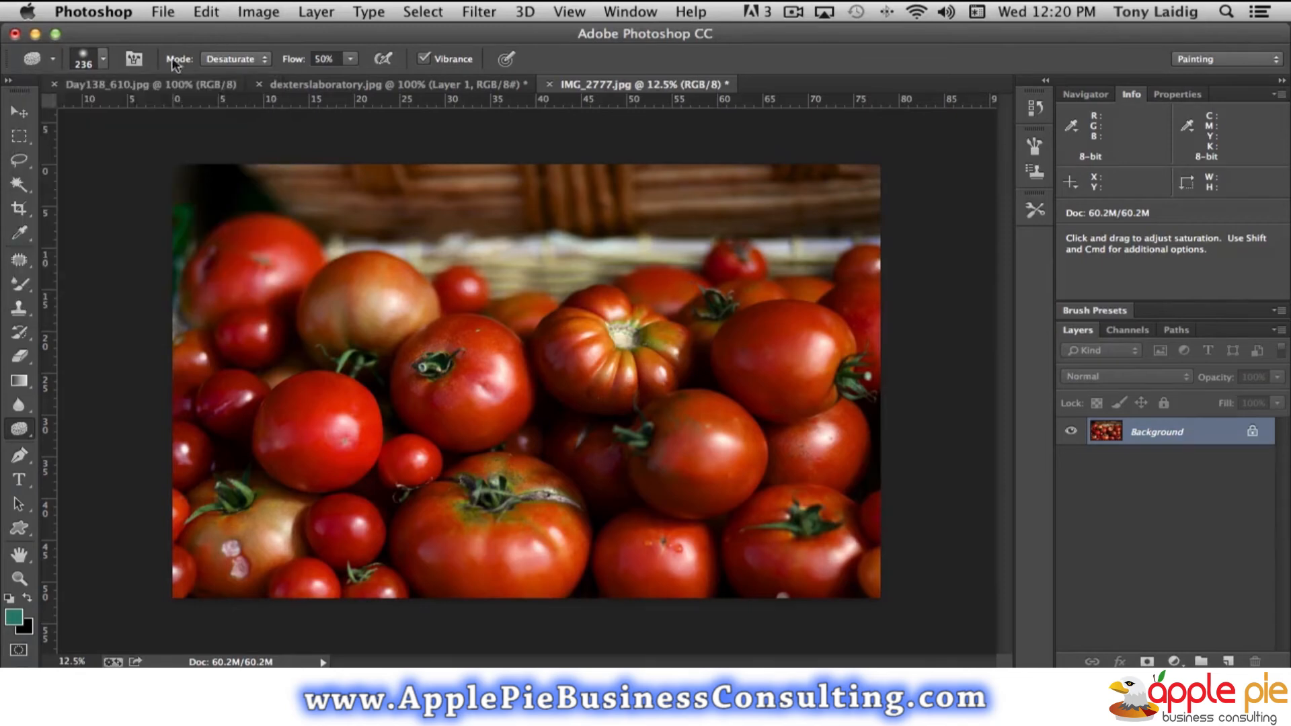
click(241, 58)
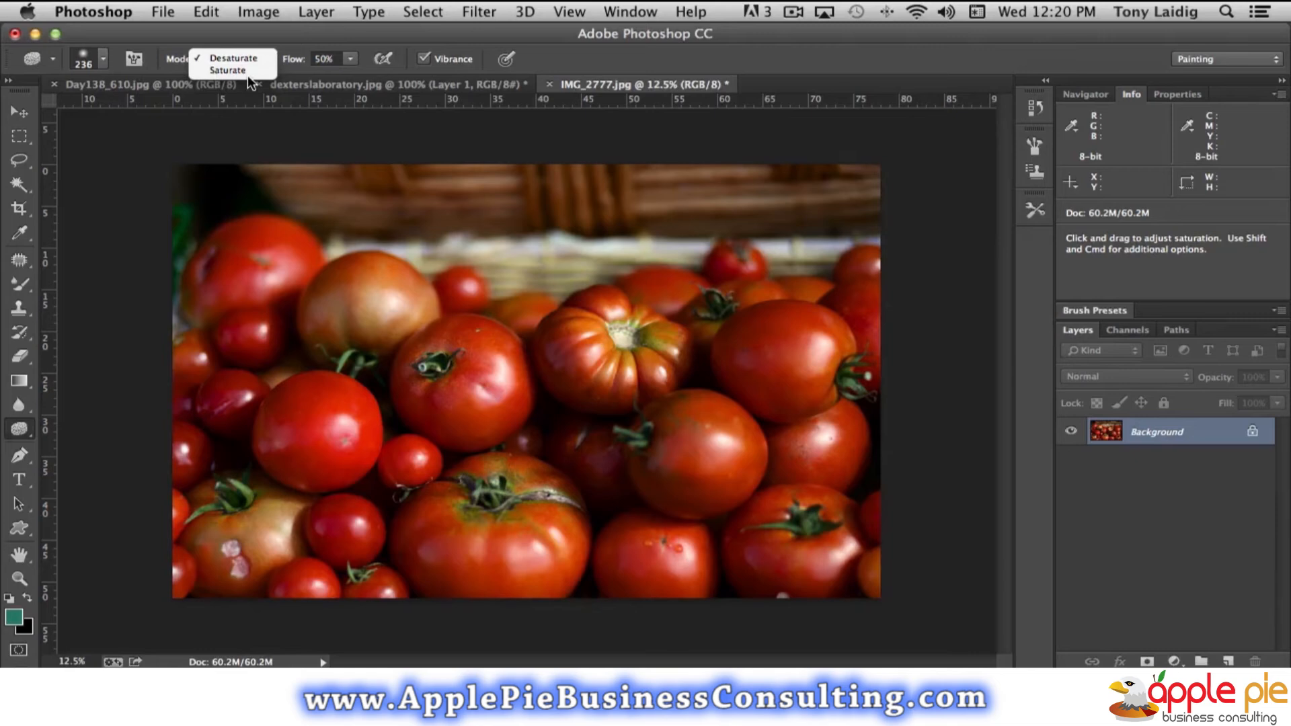
click(302, 167)
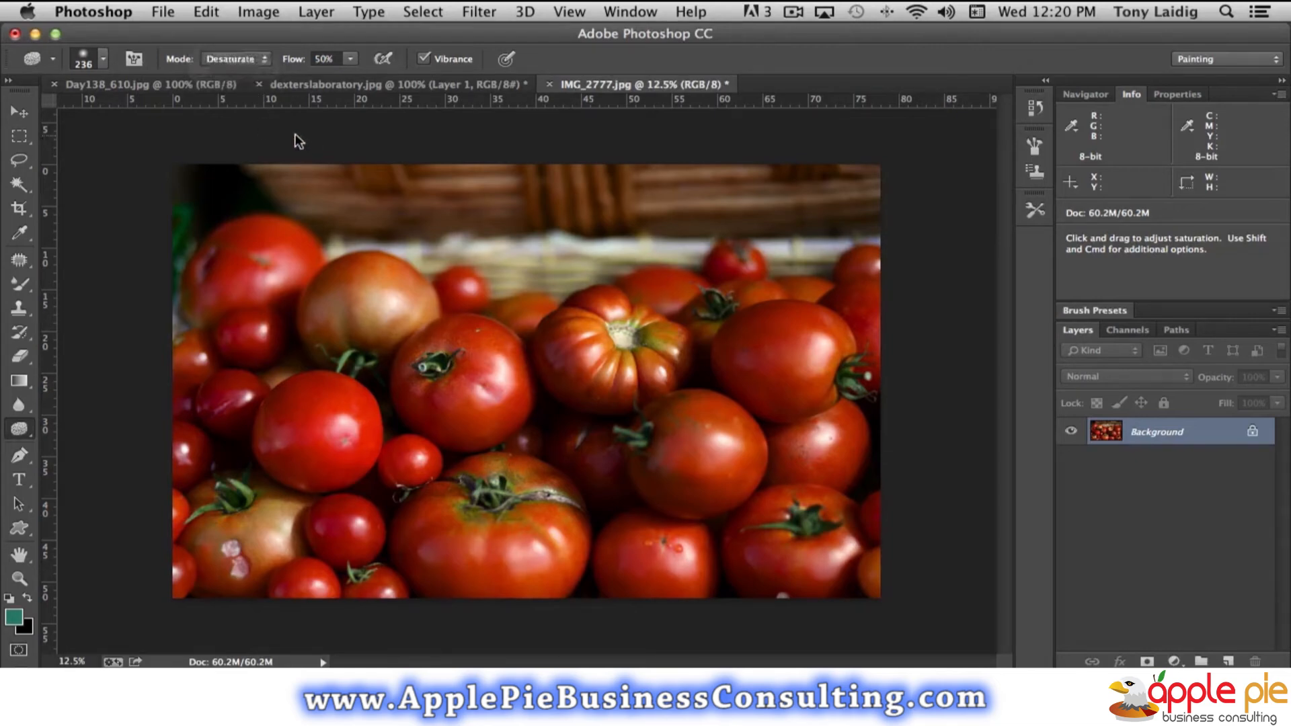
click(351, 59)
drag(356, 75, 403, 76)
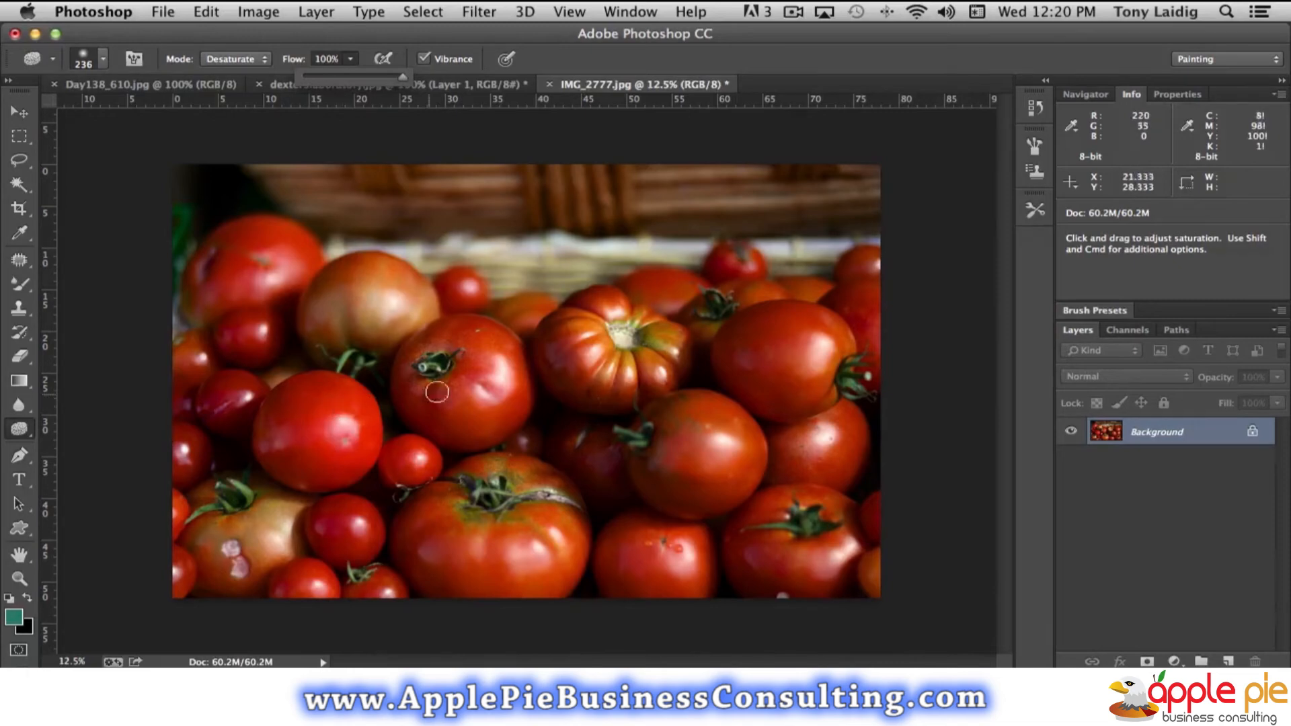
- Desaturate the red tomato left of the ribbed one with the Sponge tool until it is gray, including its stem, with Vibrance off
mouse_move(485, 339)
mouse_down()
mouse_move(458, 342)
mouse_move(451, 352)
mouse_move(483, 338)
mouse_move(431, 381)
mouse_move(443, 360)
mouse_move(504, 334)
mouse_move(468, 376)
mouse_move(507, 341)
mouse_move(475, 324)
mouse_move(438, 336)
mouse_move(461, 323)
mouse_move(483, 334)
mouse_move(474, 323)
mouse_move(440, 342)
mouse_move(446, 378)
mouse_move(500, 377)
mouse_move(494, 342)
mouse_move(513, 380)
mouse_move(511, 346)
mouse_move(527, 395)
mouse_move(499, 431)
mouse_move(466, 438)
mouse_move(522, 382)
mouse_move(463, 436)
mouse_move(462, 397)
mouse_move(488, 412)
mouse_move(488, 399)
mouse_move(424, 365)
mouse_move(439, 348)
mouse_move(430, 373)
mouse_move(452, 390)
mouse_move(450, 373)
mouse_move(521, 405)
mouse_up()
mouse_move(502, 361)
mouse_down()
mouse_move(460, 334)
mouse_move(446, 362)
mouse_move(491, 342)
mouse_move(443, 350)
mouse_move(511, 341)
mouse_move(442, 324)
mouse_move(405, 355)
mouse_move(425, 419)
mouse_move(435, 389)
mouse_move(425, 422)
mouse_move(405, 391)
mouse_move(407, 411)
mouse_move(449, 435)
mouse_move(507, 429)
mouse_move(485, 404)
mouse_move(472, 429)
mouse_move(517, 416)
mouse_move(514, 361)
mouse_move(512, 422)
mouse_move(520, 400)
mouse_move(468, 442)
mouse_move(495, 427)
mouse_move(499, 384)
mouse_move(489, 392)
mouse_move(504, 381)
mouse_move(477, 365)
mouse_move(502, 361)
mouse_move(477, 373)
mouse_move(485, 344)
mouse_move(510, 360)
mouse_move(485, 333)
mouse_up()
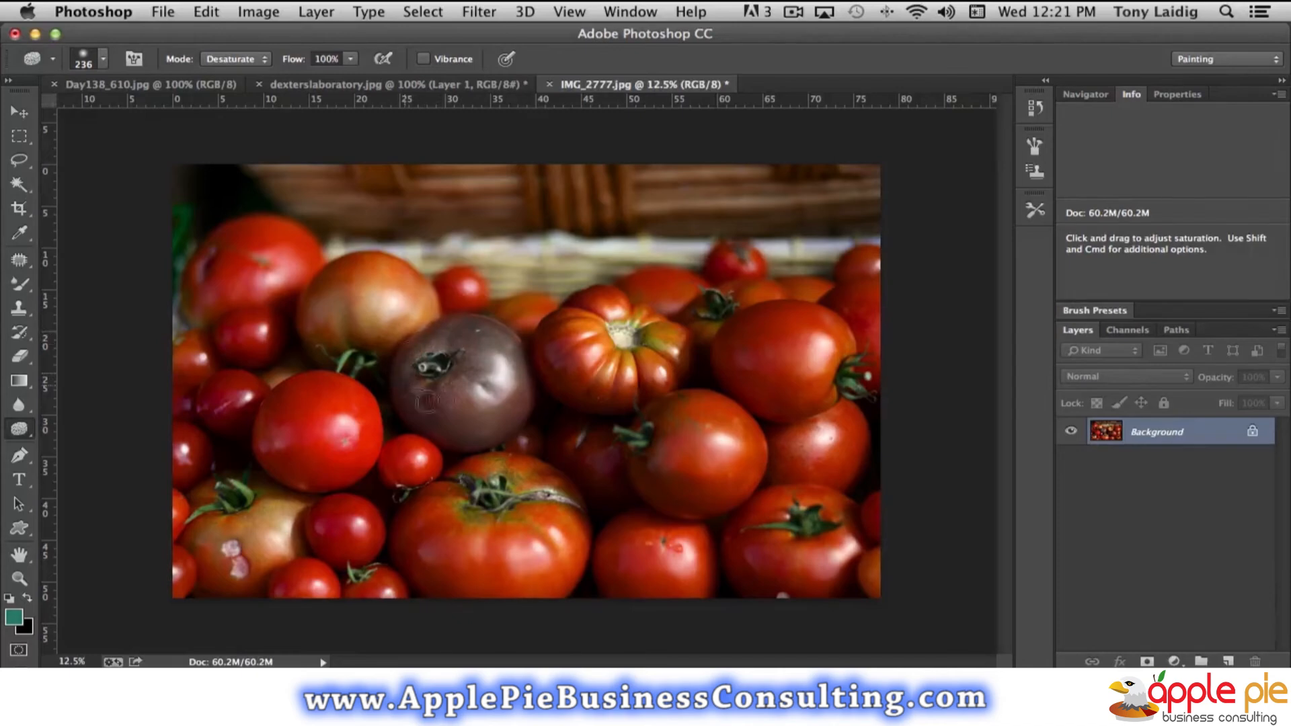
drag(417, 408, 454, 429)
mouse_move(516, 384)
mouse_down()
mouse_move(519, 415)
mouse_move(479, 440)
mouse_move(520, 409)
mouse_move(438, 438)
mouse_up()
mouse_move(419, 369)
mouse_down()
mouse_move(437, 369)
mouse_move(427, 384)
mouse_move(444, 358)
mouse_move(429, 369)
mouse_up()
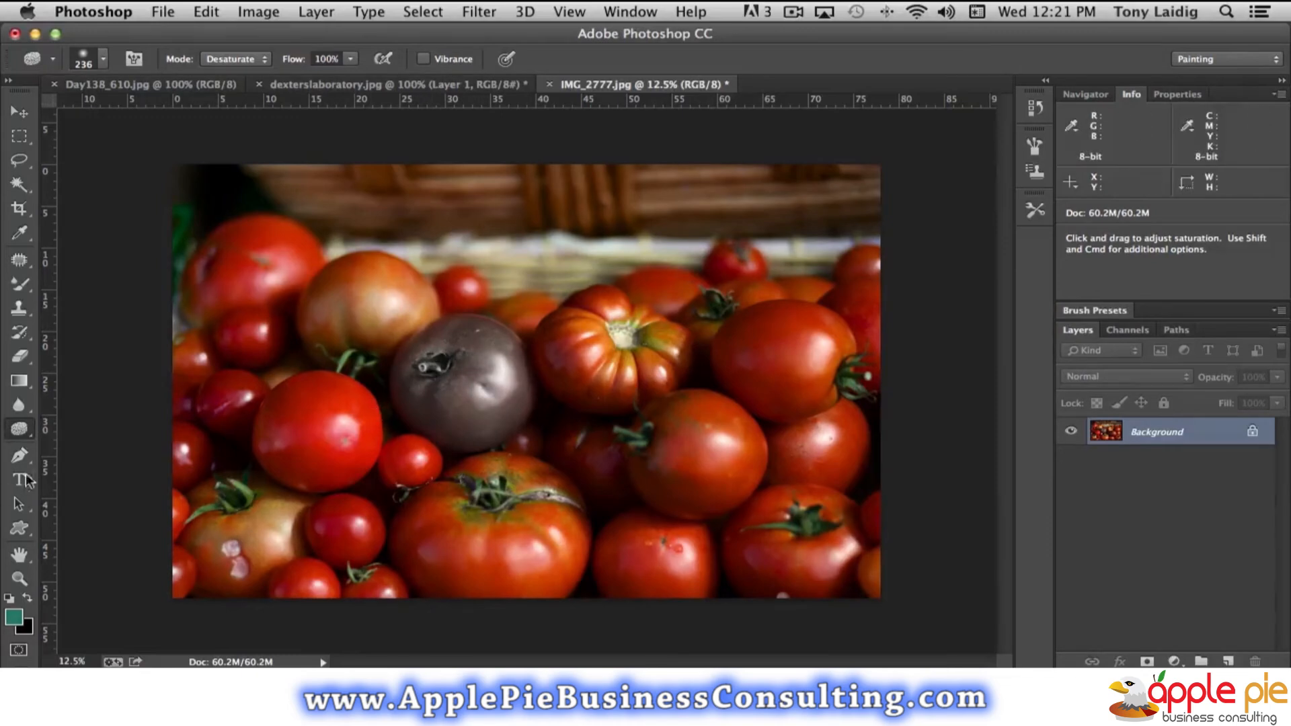
- Lighten the gray tomato with the Dodge tool, using a 504 px brush on Midtones
click(18, 430)
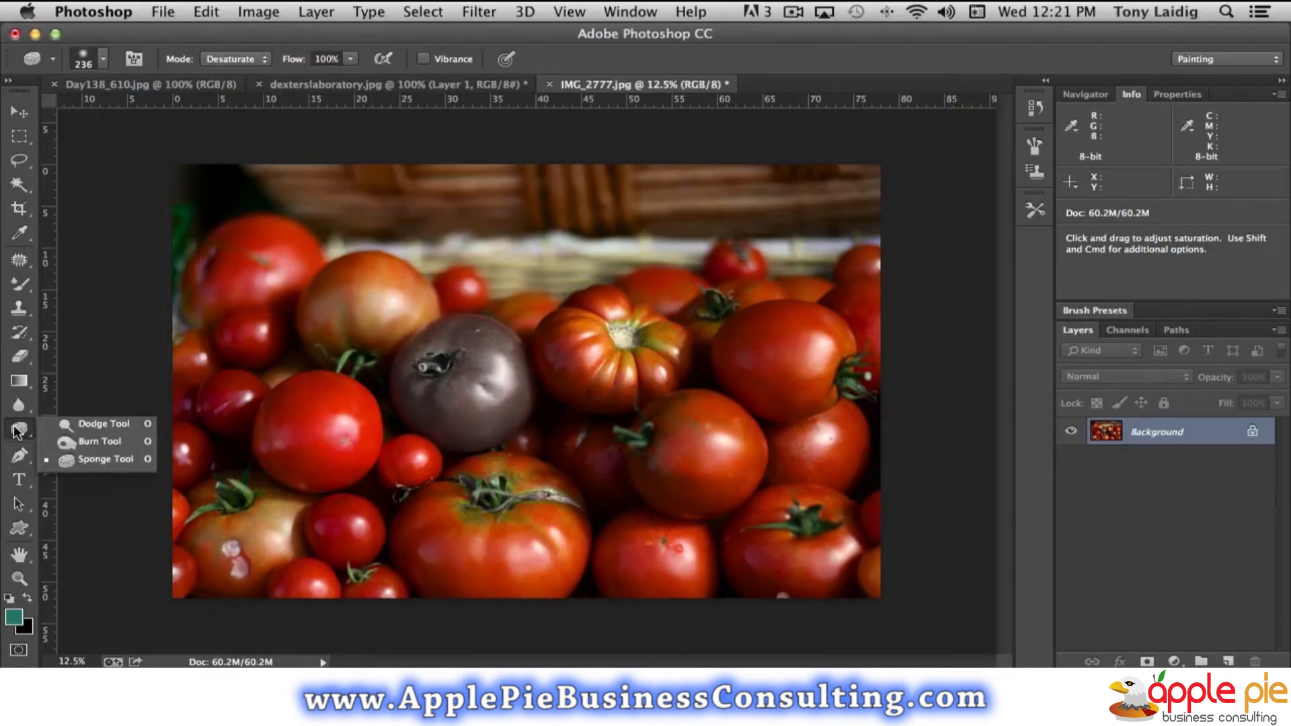
click(92, 427)
click(103, 60)
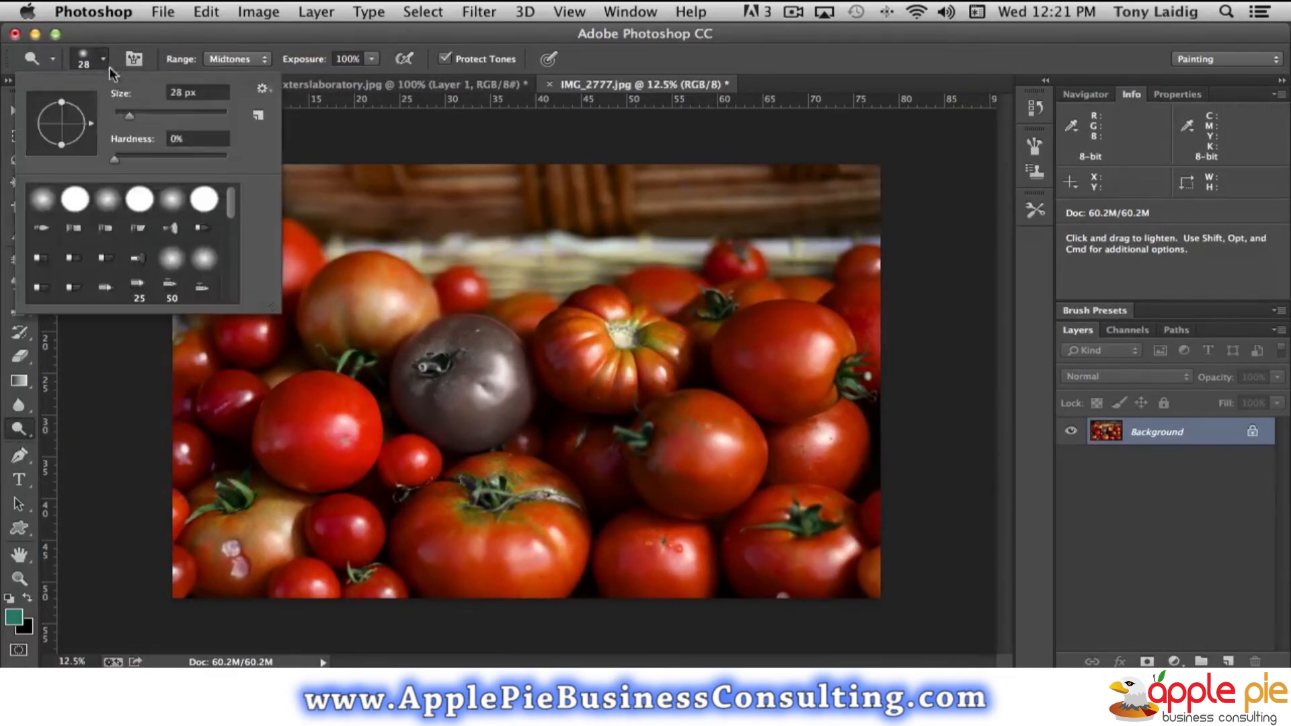
drag(128, 115, 217, 119)
click(468, 392)
mouse_move(468, 392)
mouse_down()
mouse_move(489, 348)
mouse_move(437, 355)
mouse_move(444, 344)
mouse_move(482, 347)
mouse_move(421, 366)
mouse_move(414, 390)
mouse_move(461, 425)
mouse_move(499, 422)
mouse_move(512, 394)
mouse_move(489, 342)
mouse_up()
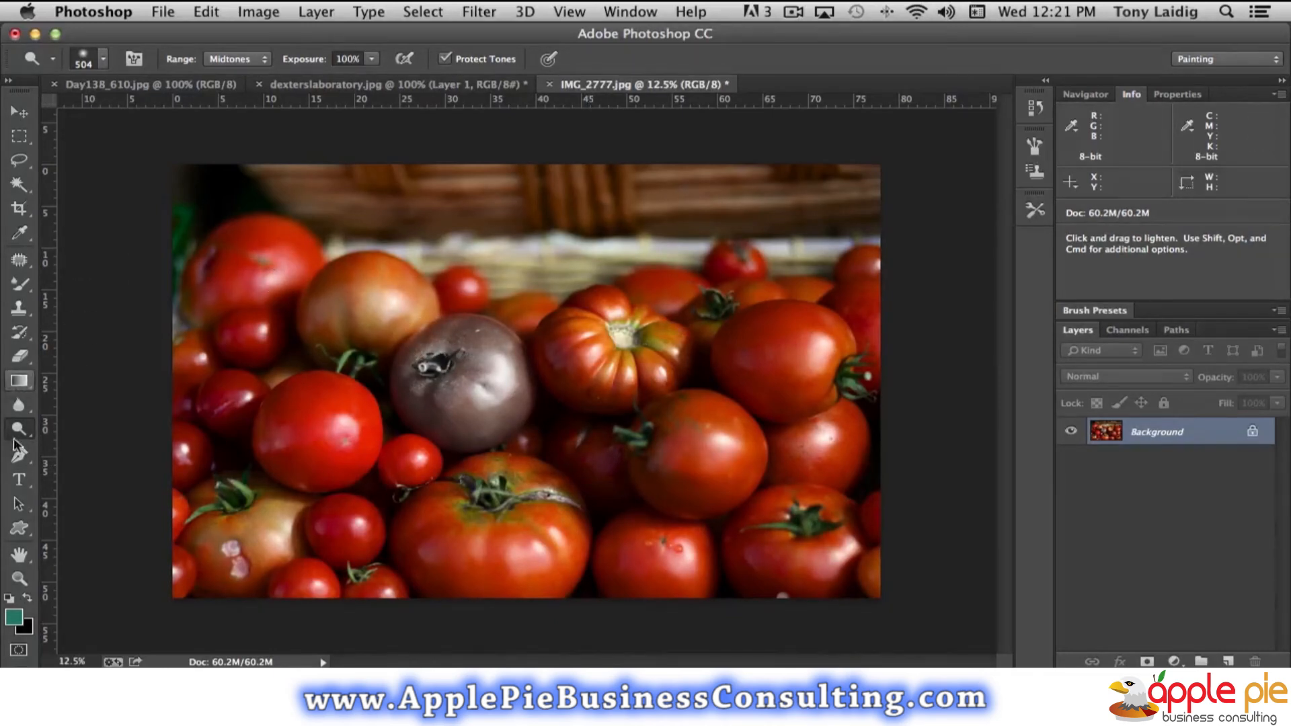
- Saturate the pale tomato in the photo's lower-left corner and the stems of the large front tomato and gray tomato, using the Sponge tool with Vibrance on
mouse_move(23, 430)
mouse_down()
mouse_move(112, 435)
mouse_move(114, 460)
mouse_up()
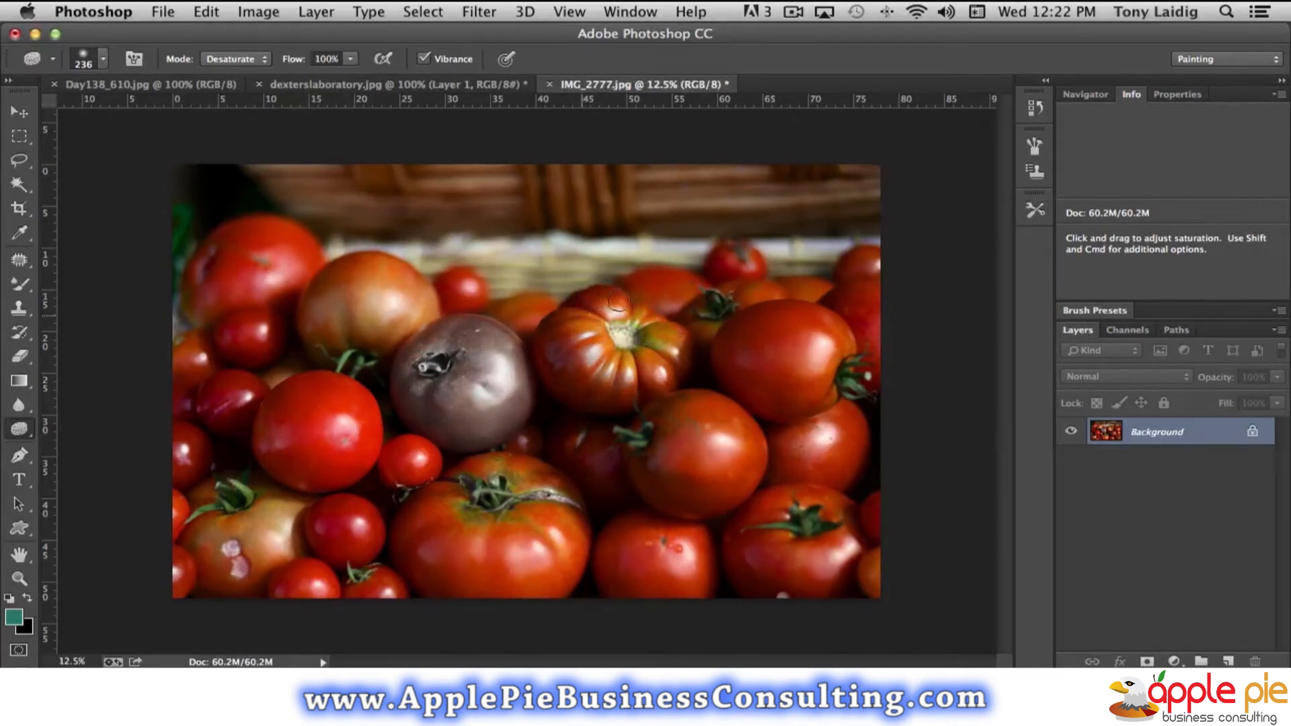
click(224, 58)
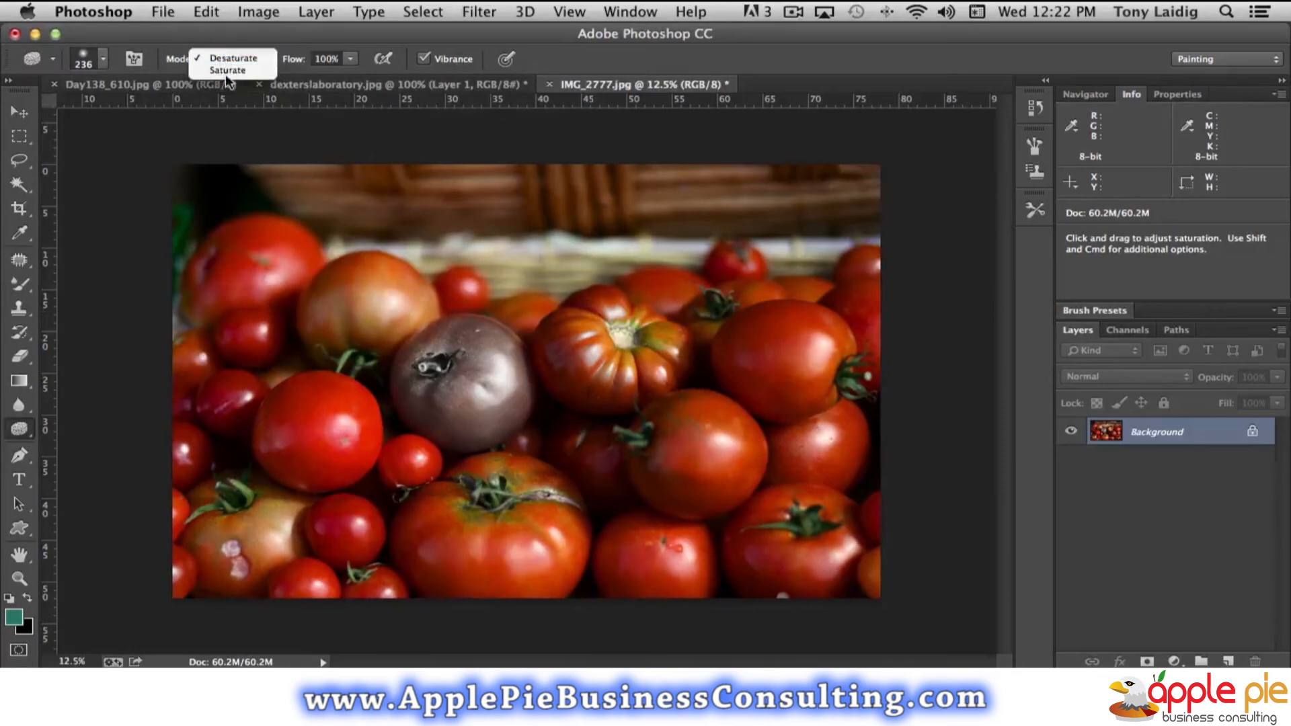
click(226, 71)
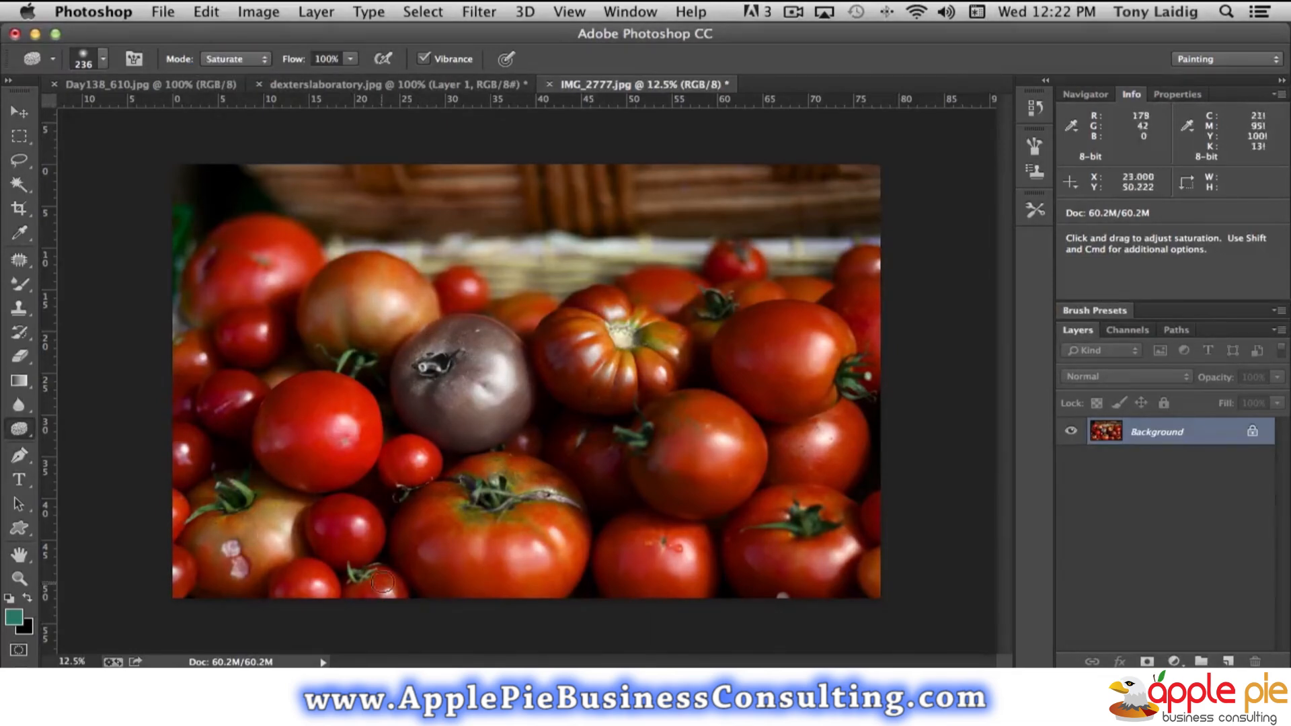
mouse_move(273, 510)
mouse_down()
mouse_move(211, 529)
mouse_move(258, 541)
mouse_move(275, 523)
mouse_move(254, 538)
mouse_move(269, 538)
mouse_move(291, 513)
mouse_move(276, 503)
mouse_move(284, 544)
mouse_move(290, 515)
mouse_move(260, 563)
mouse_up()
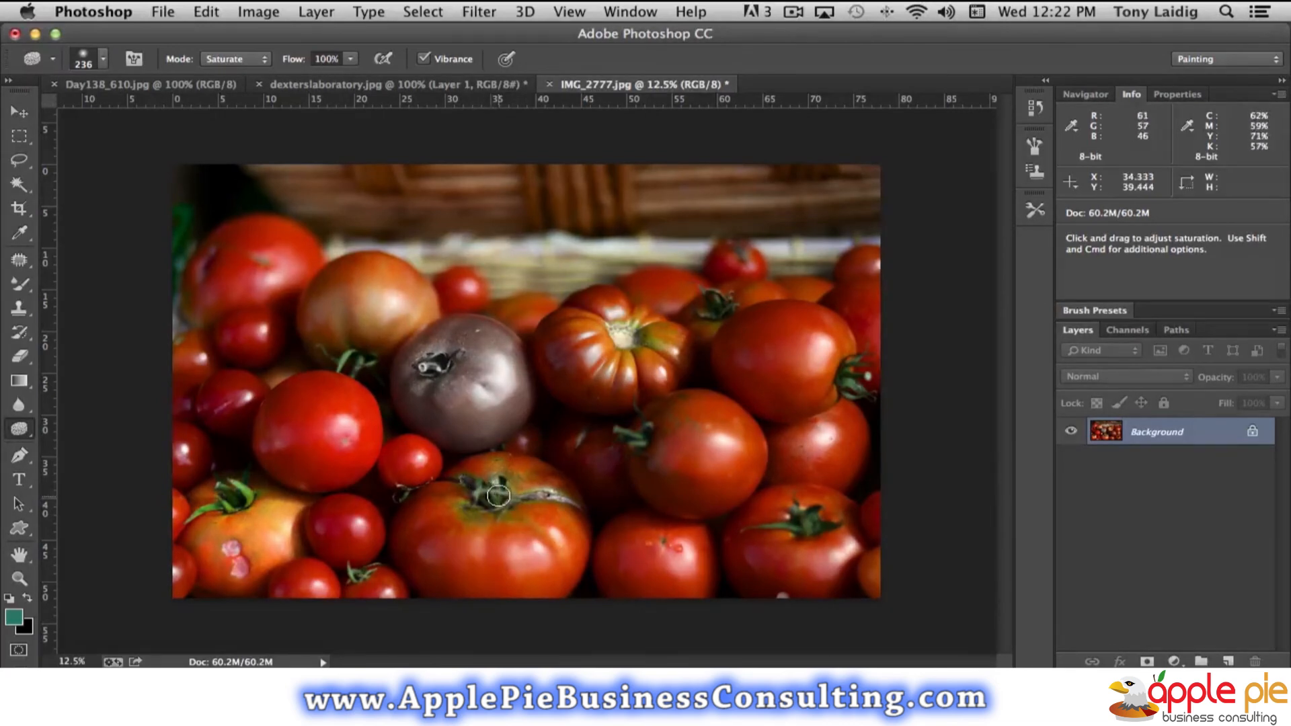
mouse_move(486, 490)
mouse_down()
mouse_move(491, 506)
mouse_move(506, 503)
mouse_move(500, 487)
mouse_move(472, 488)
mouse_move(479, 506)
mouse_move(531, 493)
mouse_move(489, 488)
mouse_up()
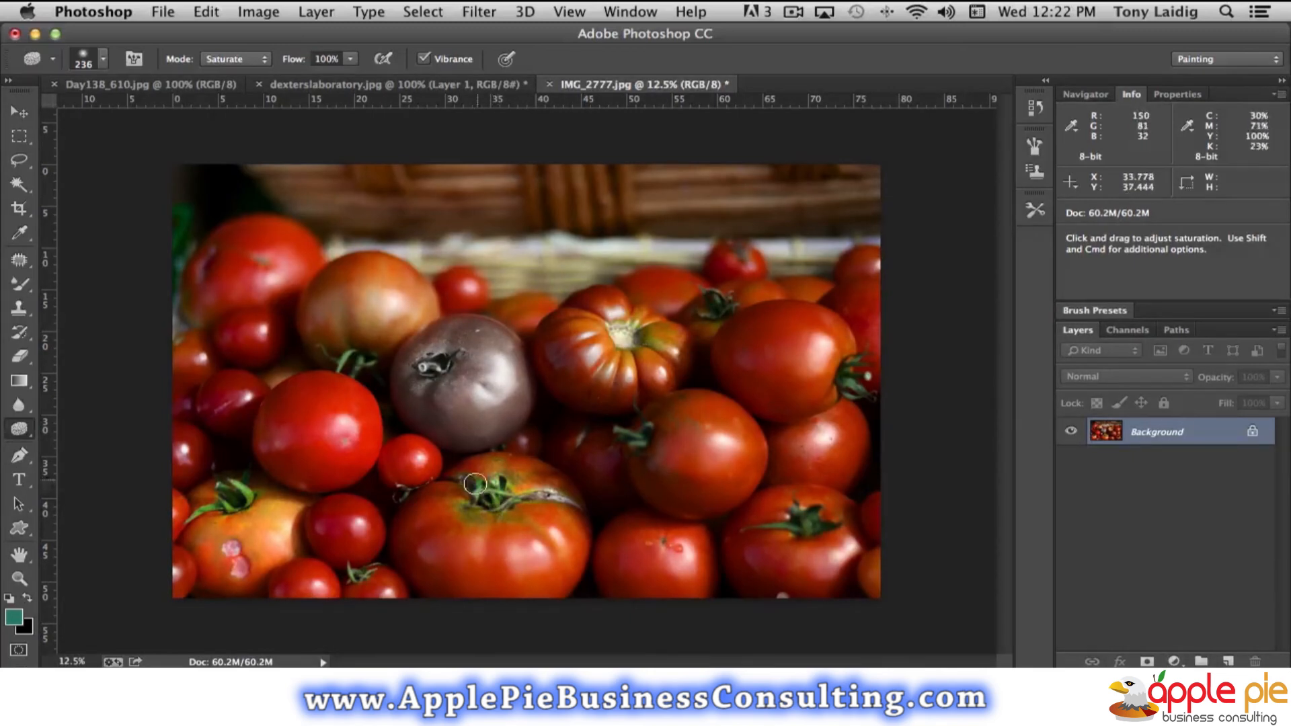
drag(436, 364, 437, 367)
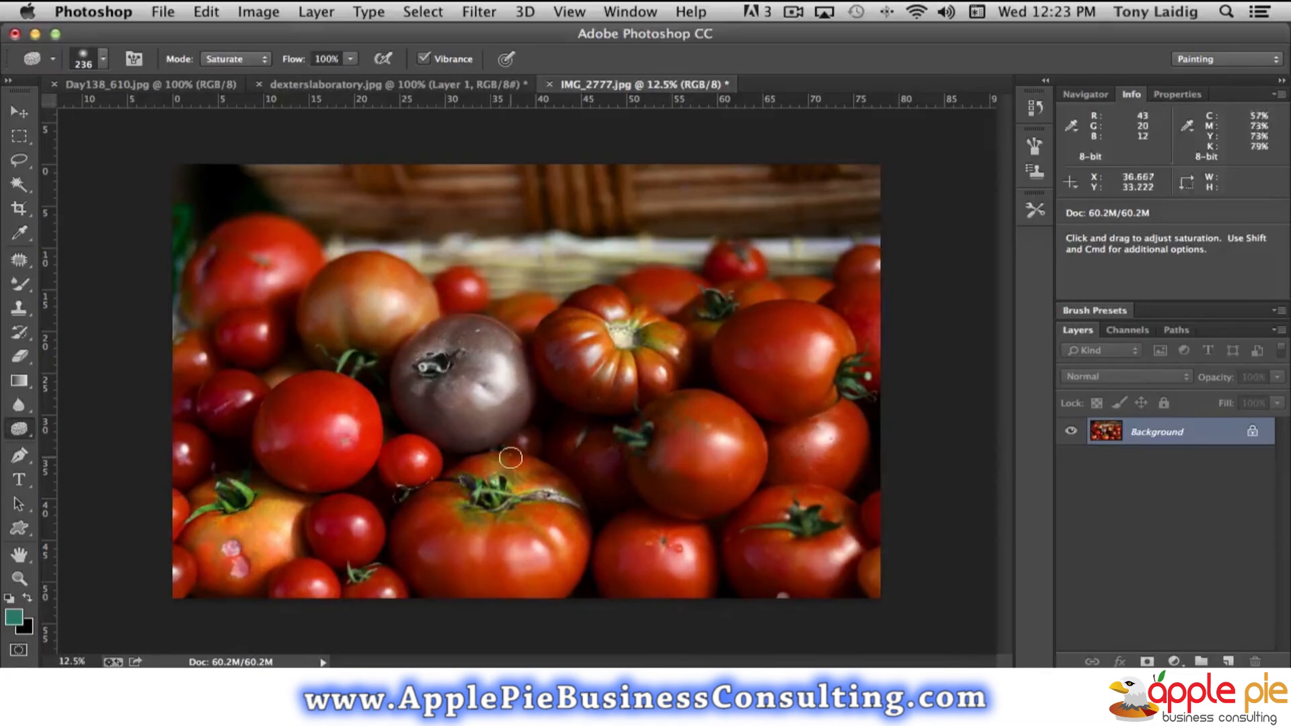